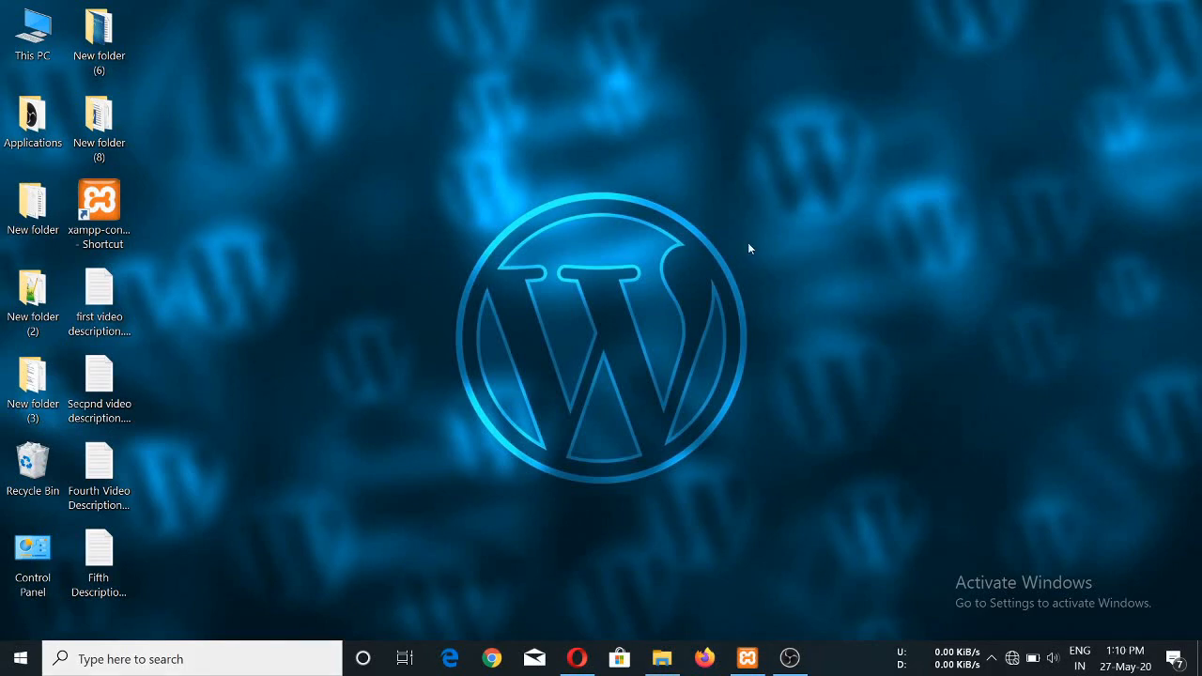
# - Check the server modules in the XAMPP Control Panel, and open the Demo Website's theme Customizer from the WordPress dashboard in Opera
pyautogui.click(747, 657)
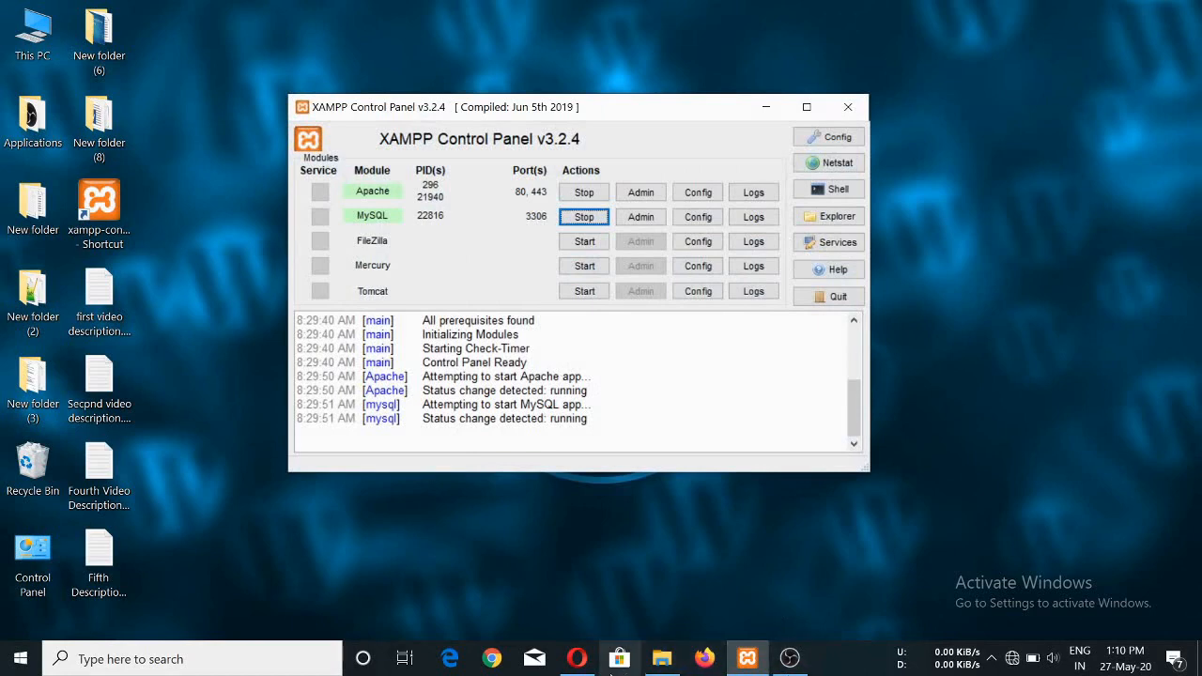
pyautogui.click(579, 660)
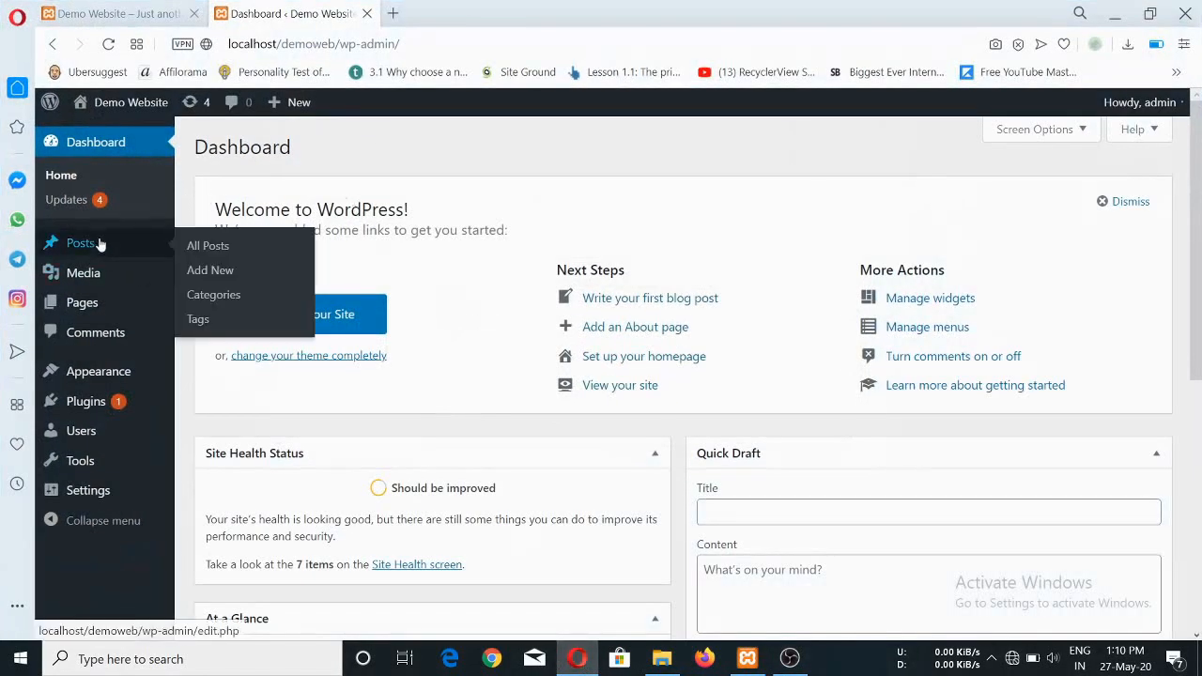
pyautogui.moveTo(92, 376)
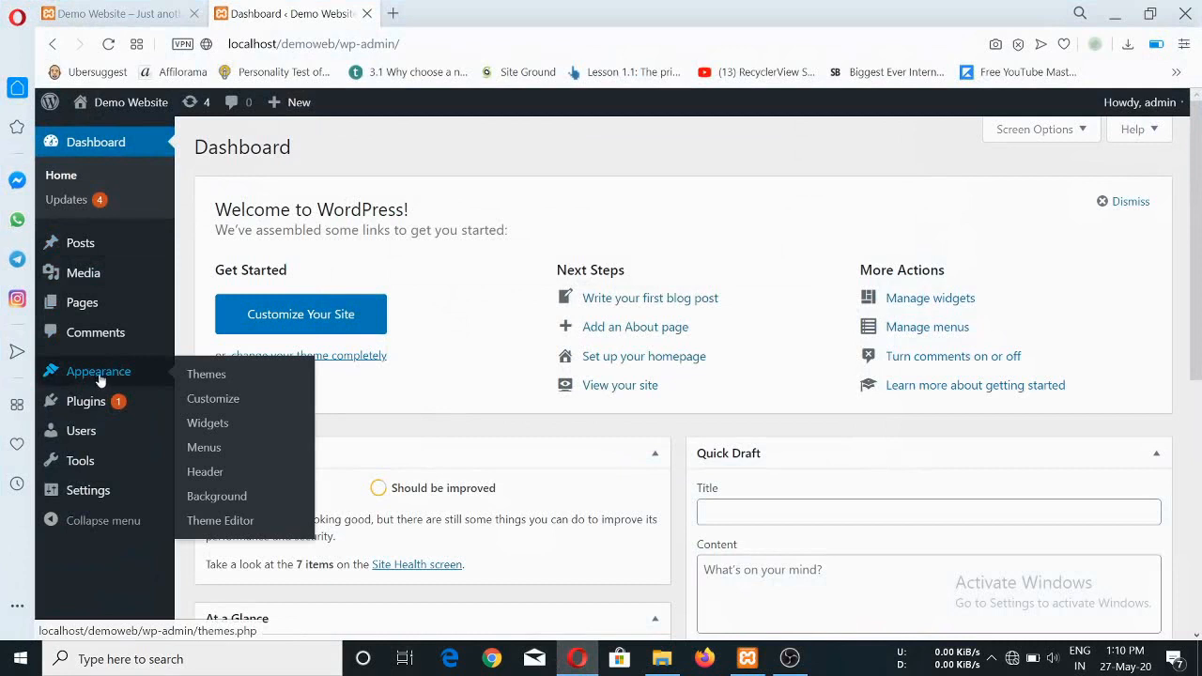
pyautogui.click(219, 402)
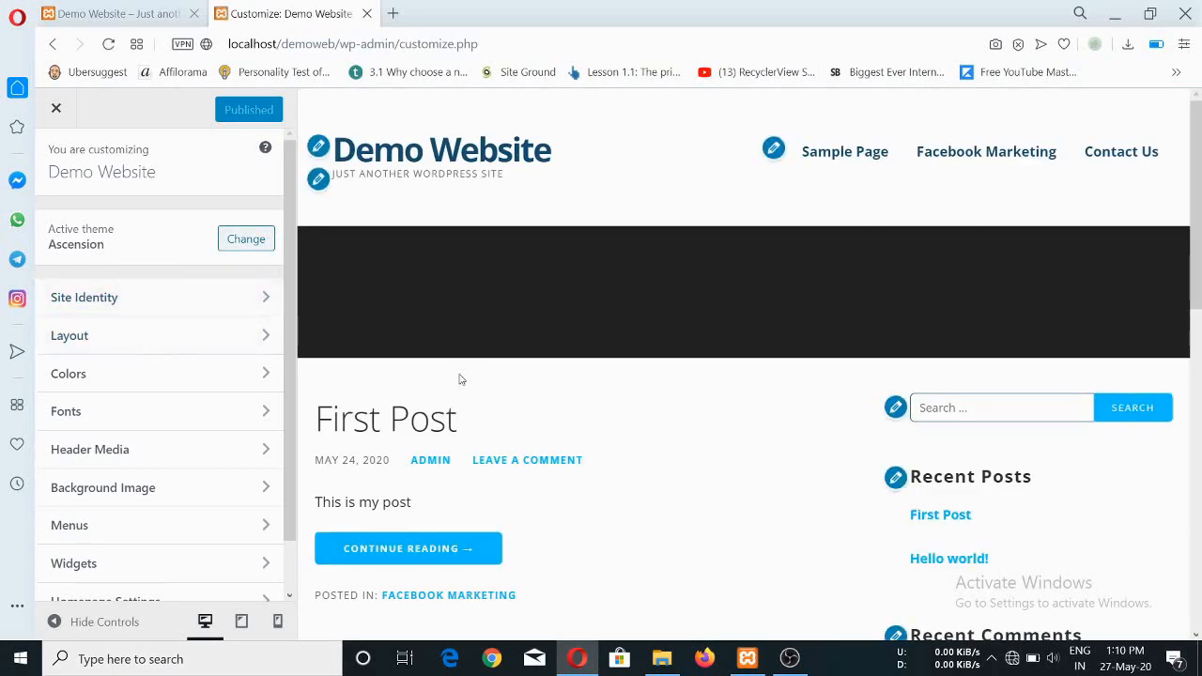
pyautogui.scroll(-2, 460, 379)
pyautogui.scroll(-1, 179, 376)
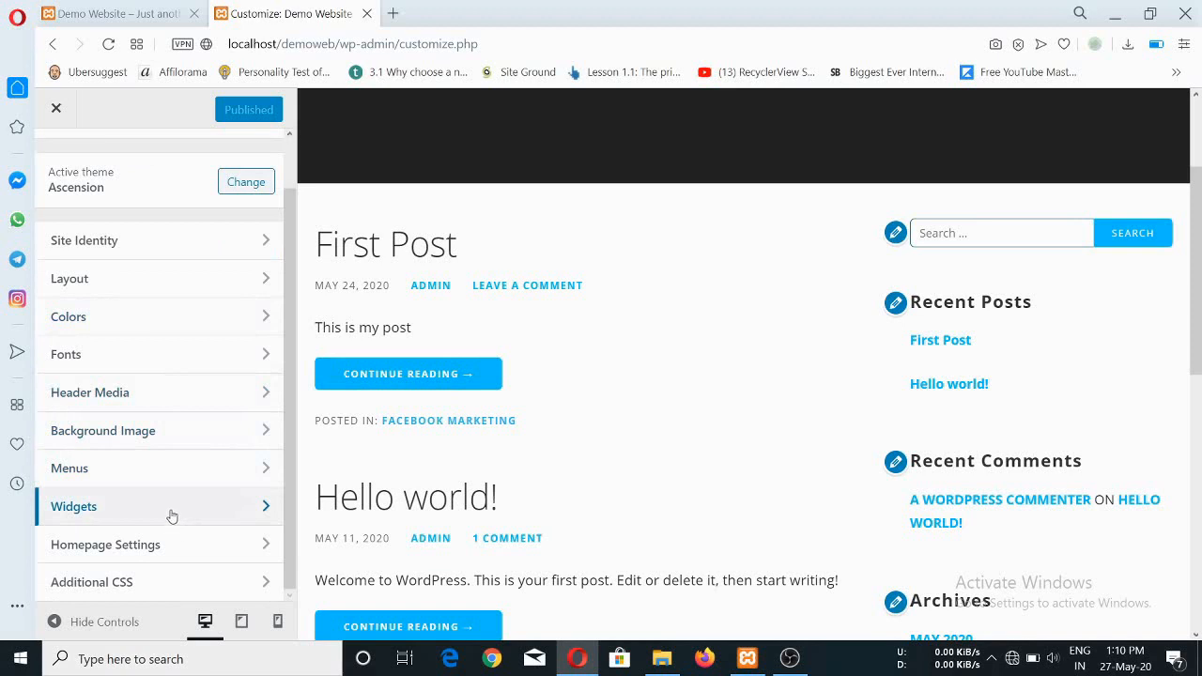
pyautogui.scroll(1, 170, 514)
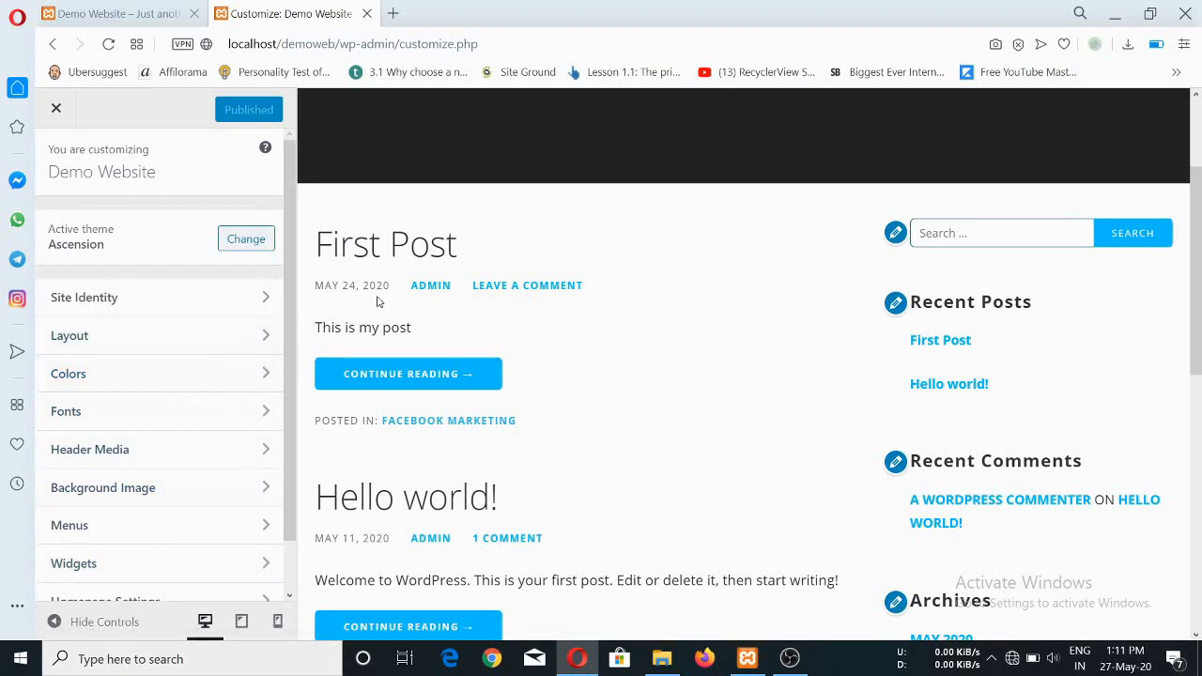
# - Open the Customizer from the live Demo Website page as well, and return to the Customizer opened from the dashboard
pyautogui.click(131, 11)
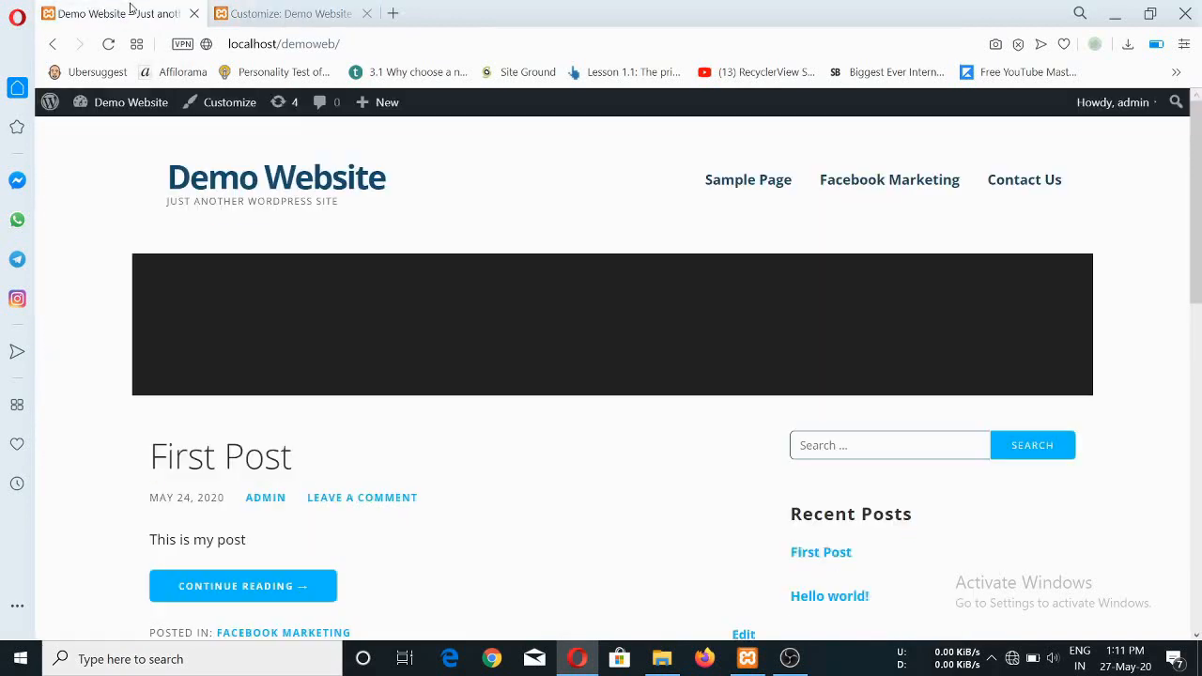
pyautogui.click(232, 109)
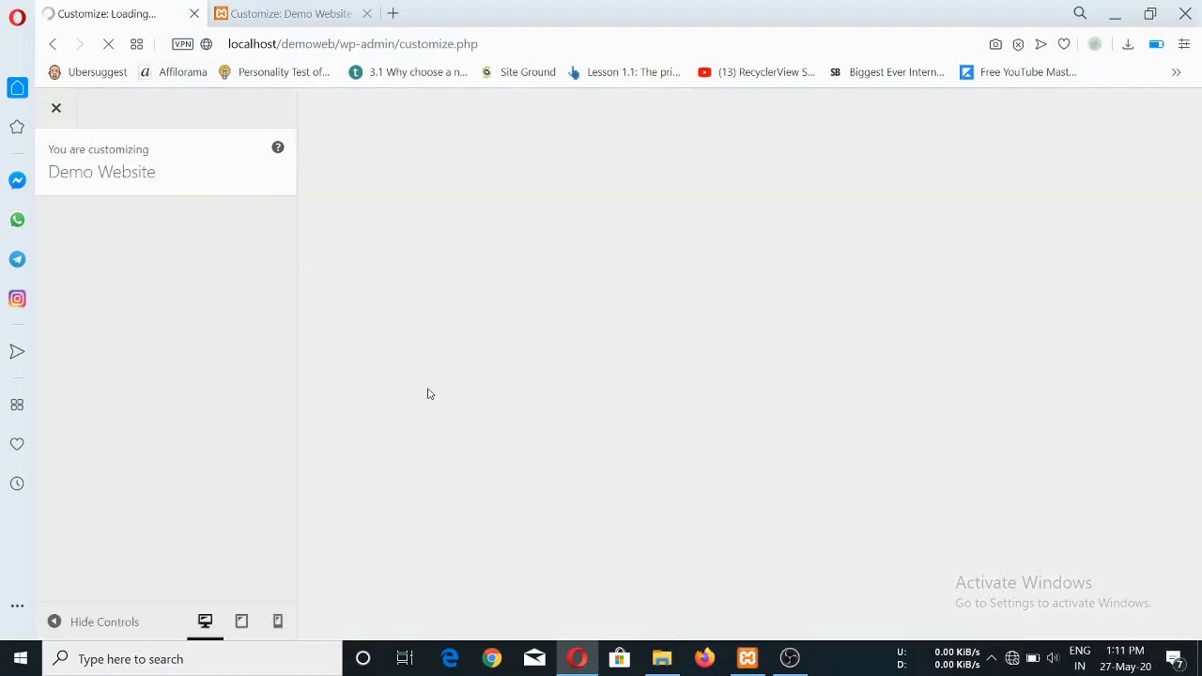
pyautogui.click(265, 13)
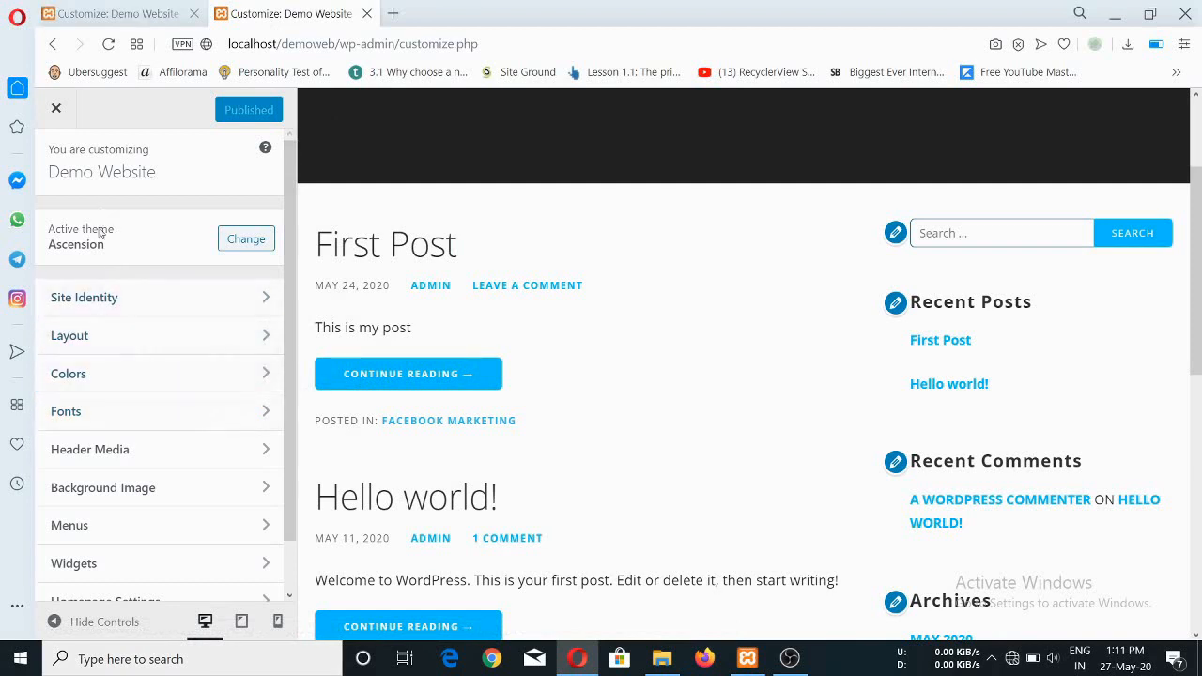
# - Upload the image qweasd.png from New folder (7) as the logo in the Site Identity settings
pyautogui.click(260, 300)
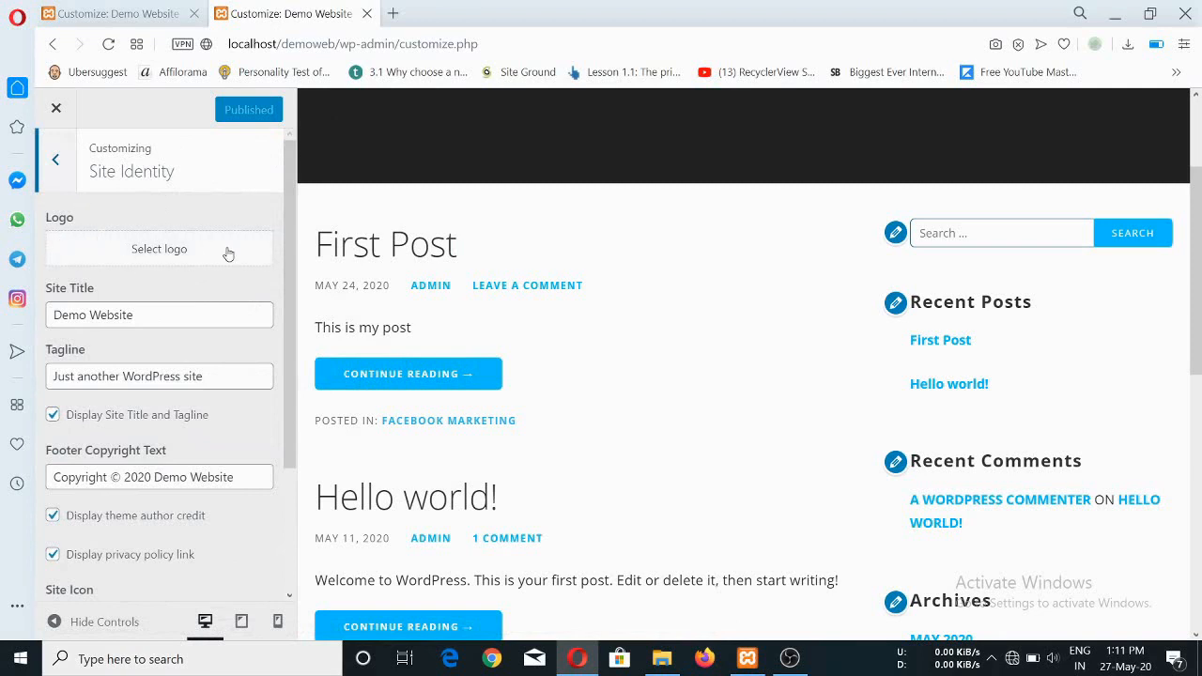
pyautogui.click(146, 258)
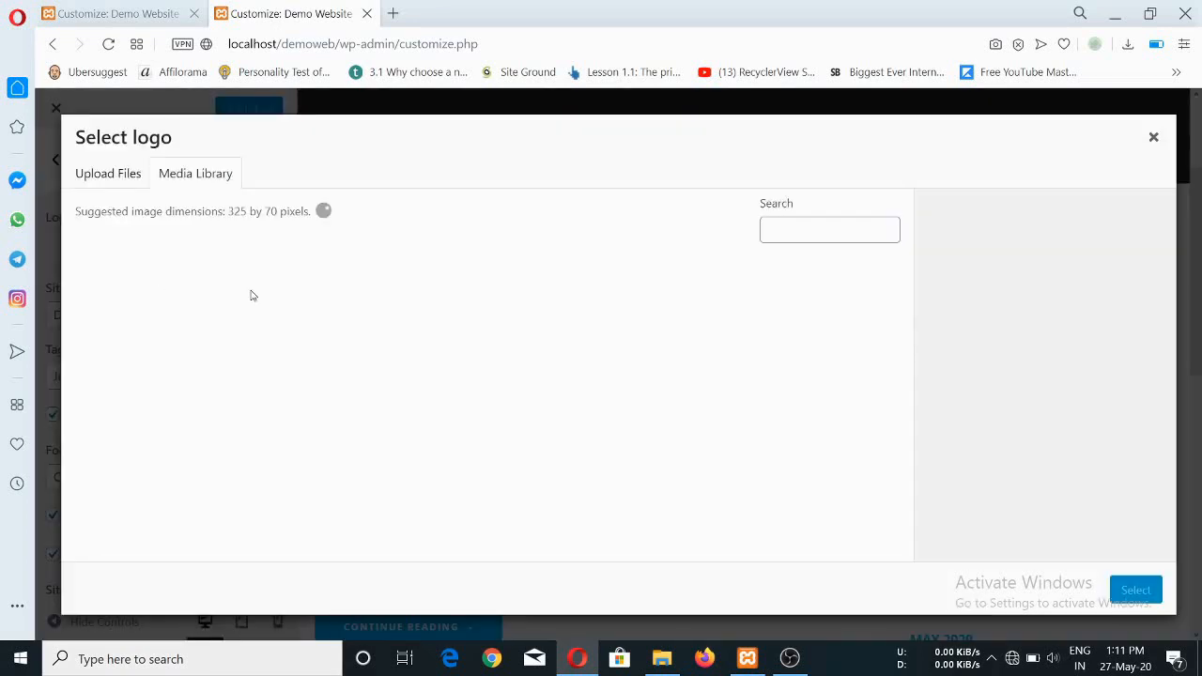
pyautogui.click(119, 182)
pyautogui.click(646, 403)
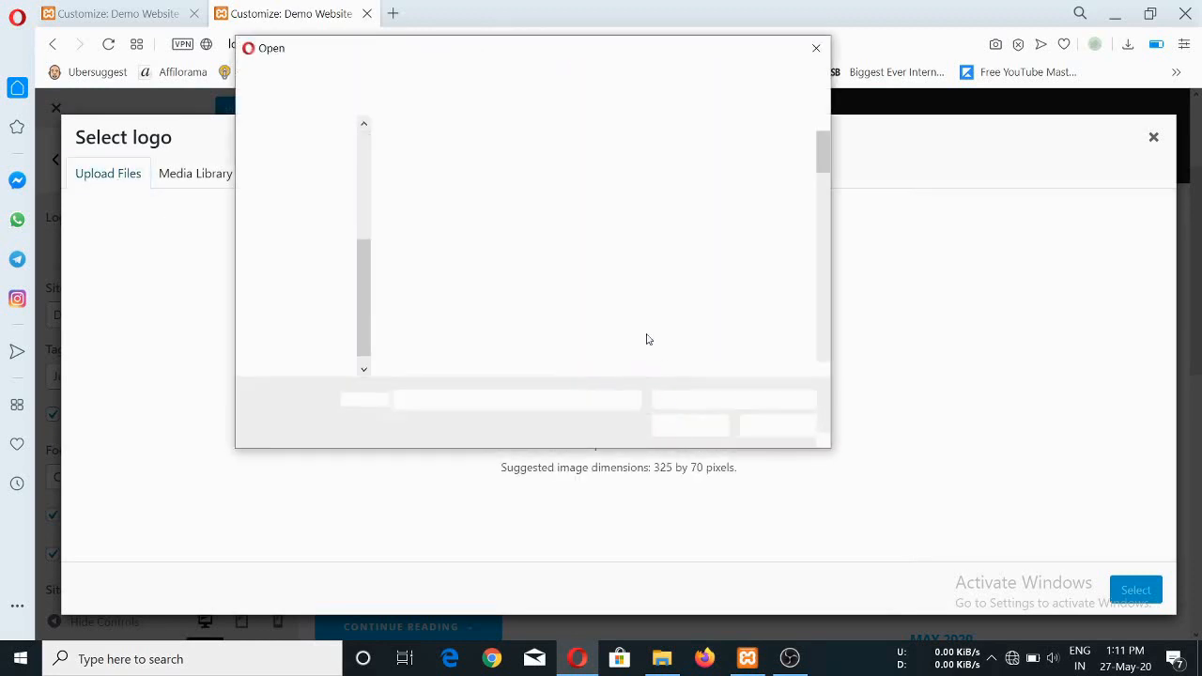
pyautogui.scroll(-1, 619, 316)
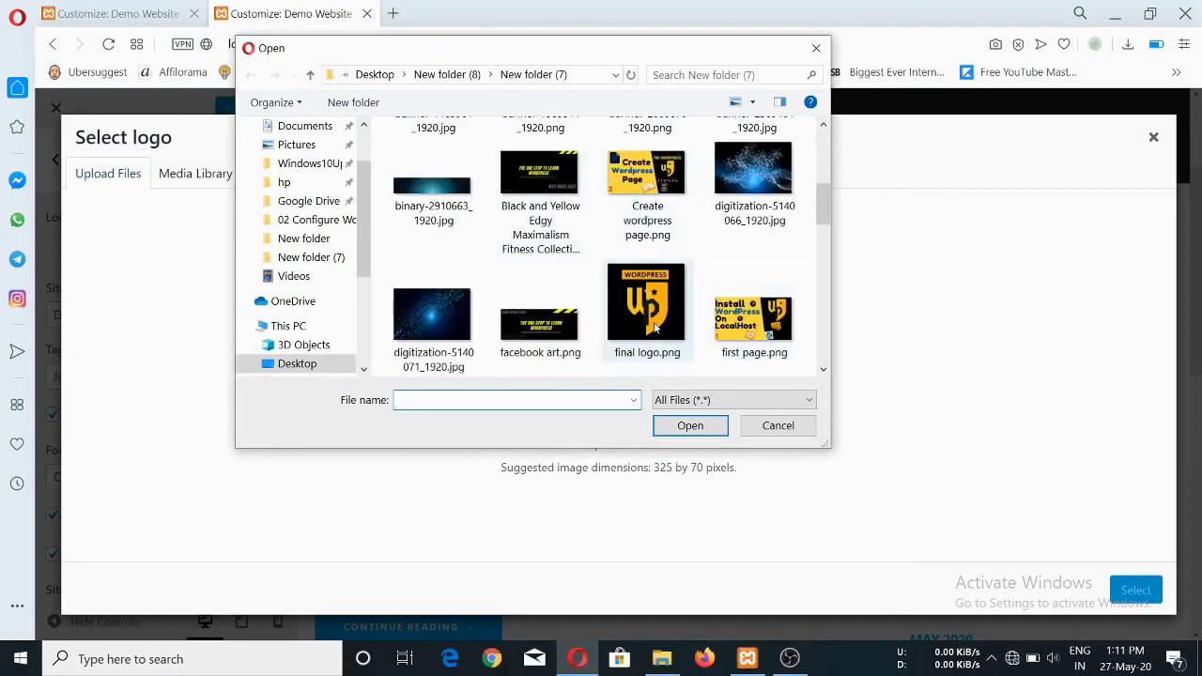
pyautogui.scroll(-2, 657, 326)
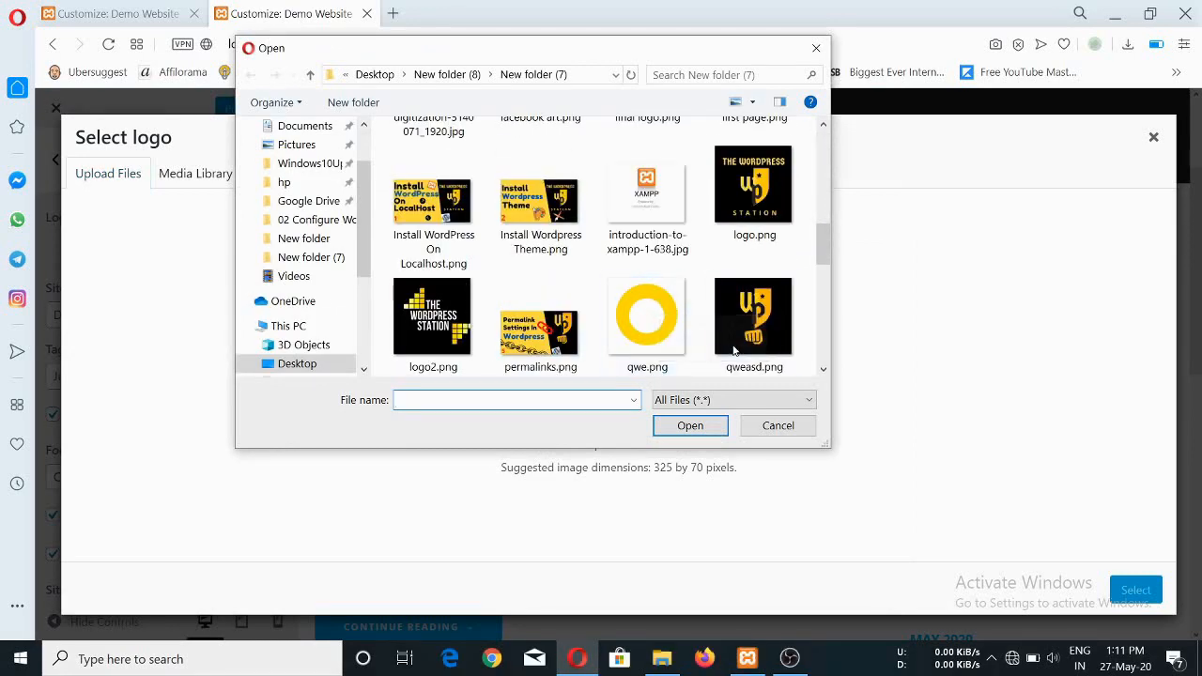
pyautogui.click(754, 340)
pyautogui.click(702, 427)
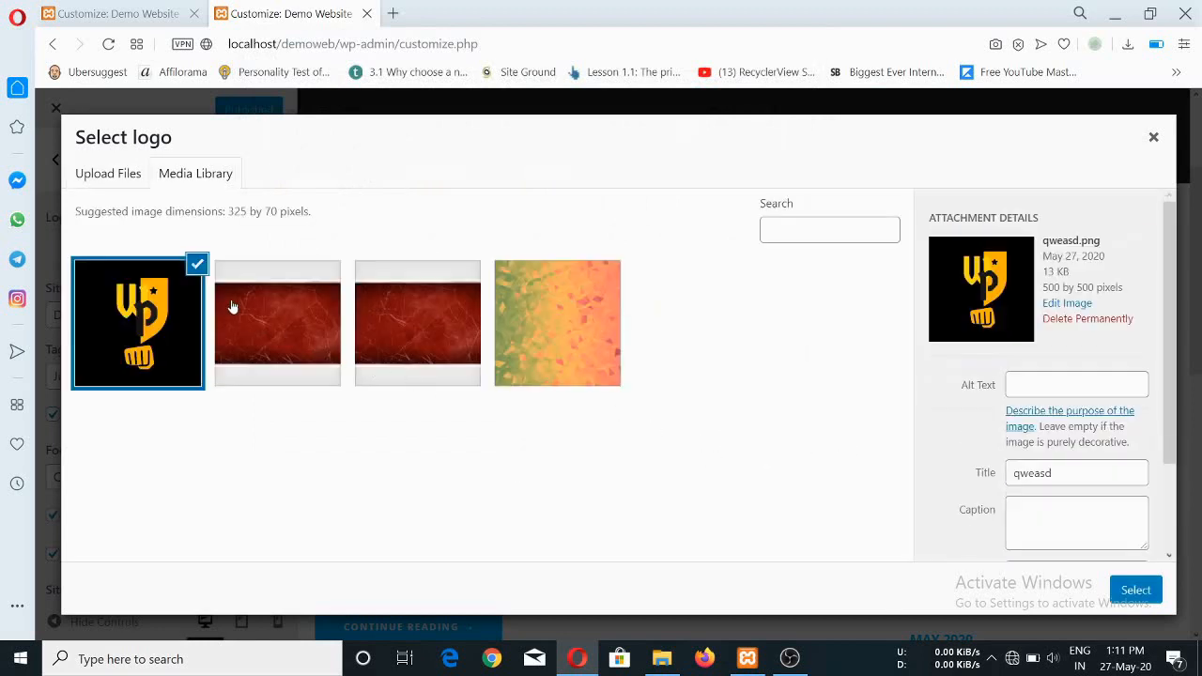
# - Set both the title and the alt text of the uploaded logo image to "wppunch"
pyautogui.scroll(-2, 1067, 416)
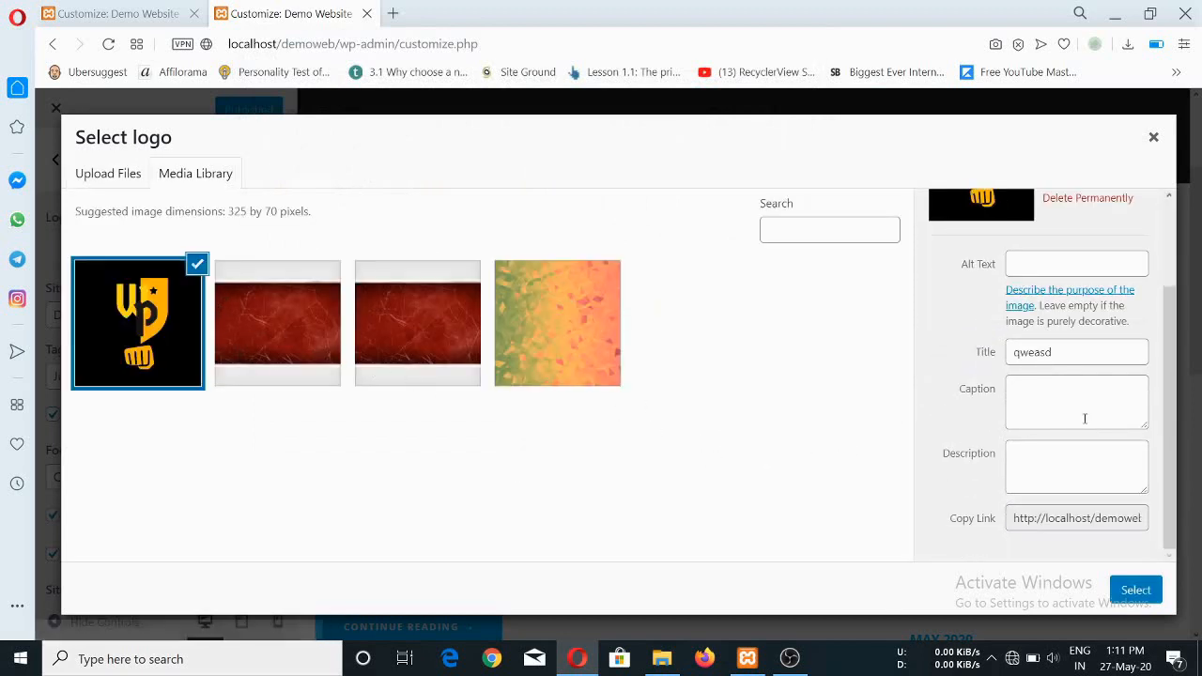
pyautogui.scroll(2, 993, 427)
pyautogui.scroll(-1, 982, 379)
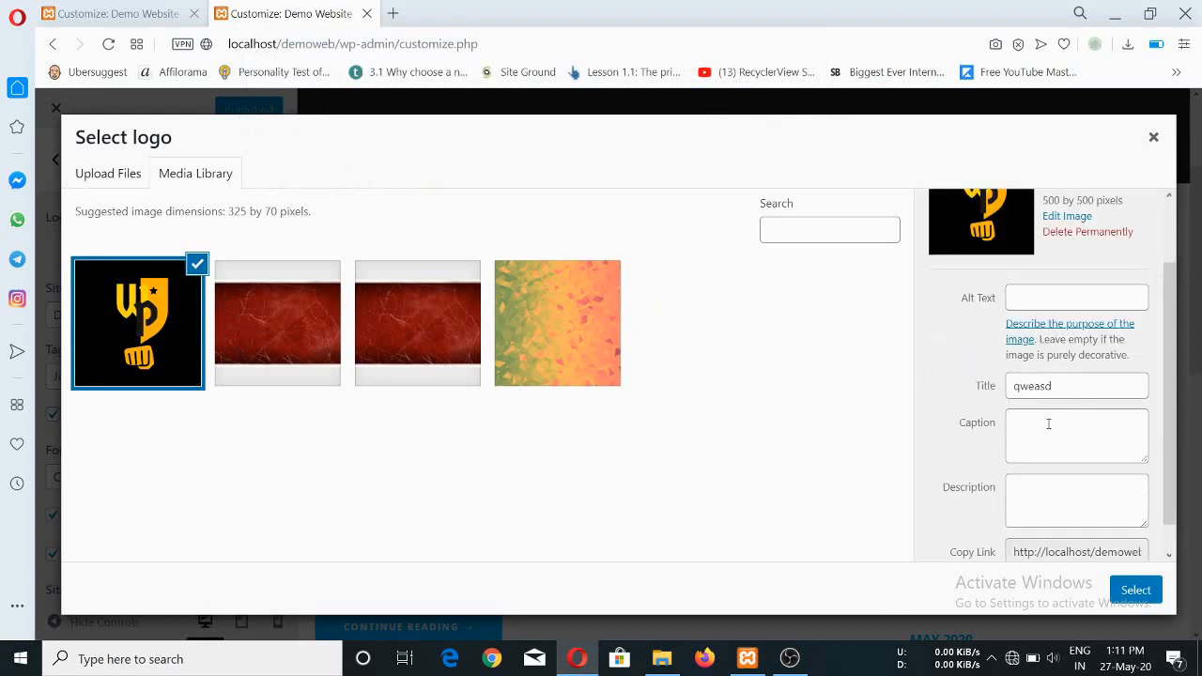
pyautogui.doubleClick(1074, 386)
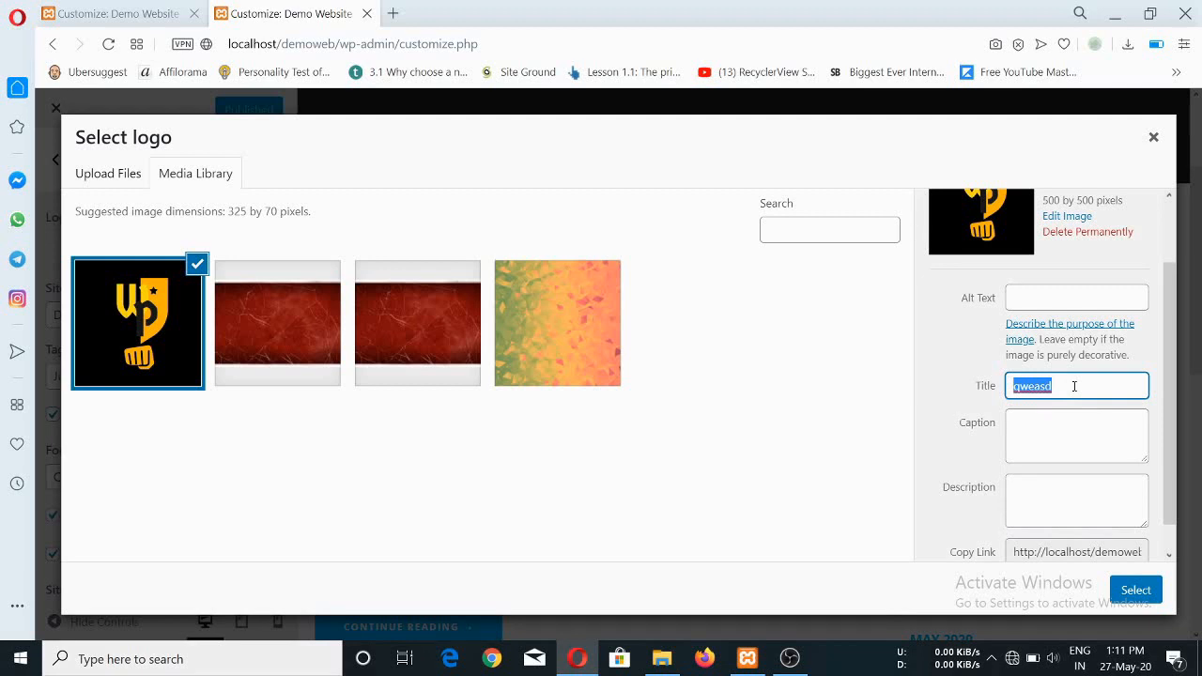
pyautogui.write('wppunch')
pyautogui.click(1066, 294)
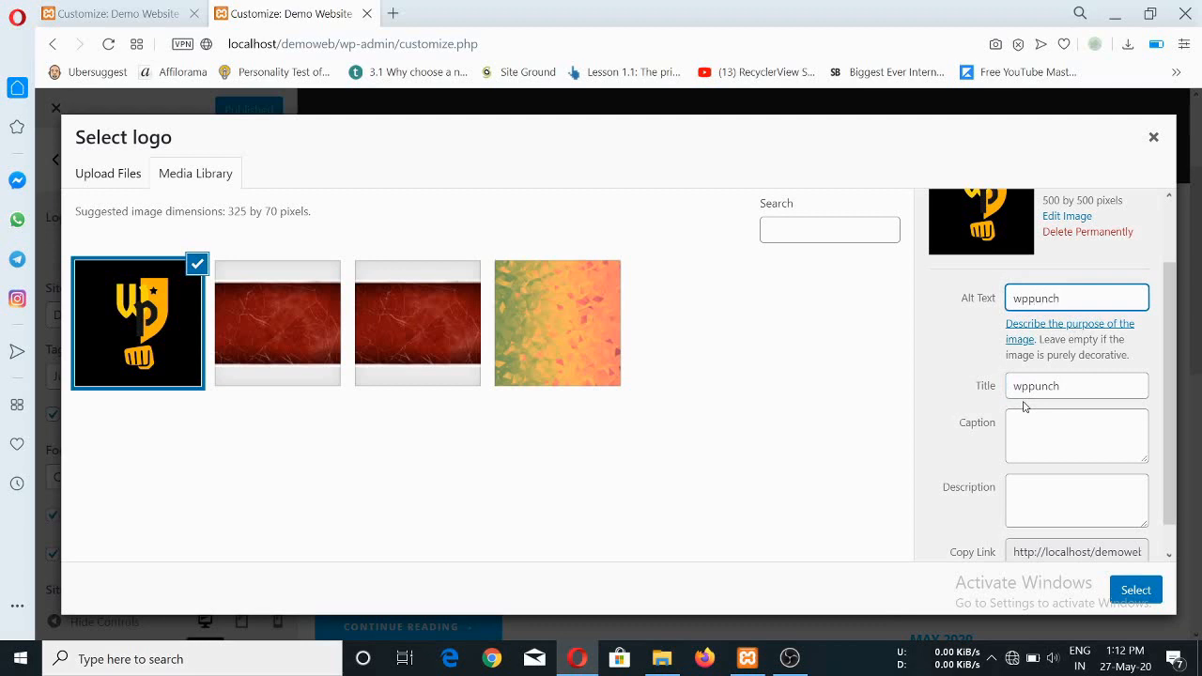
pyautogui.hotkey('ctrl', 'a')
pyautogui.scroll(-1, 1059, 475)
# - Choose the uploaded image as the site logo, with the crop area extended to cover the full image
pyautogui.click(1135, 590)
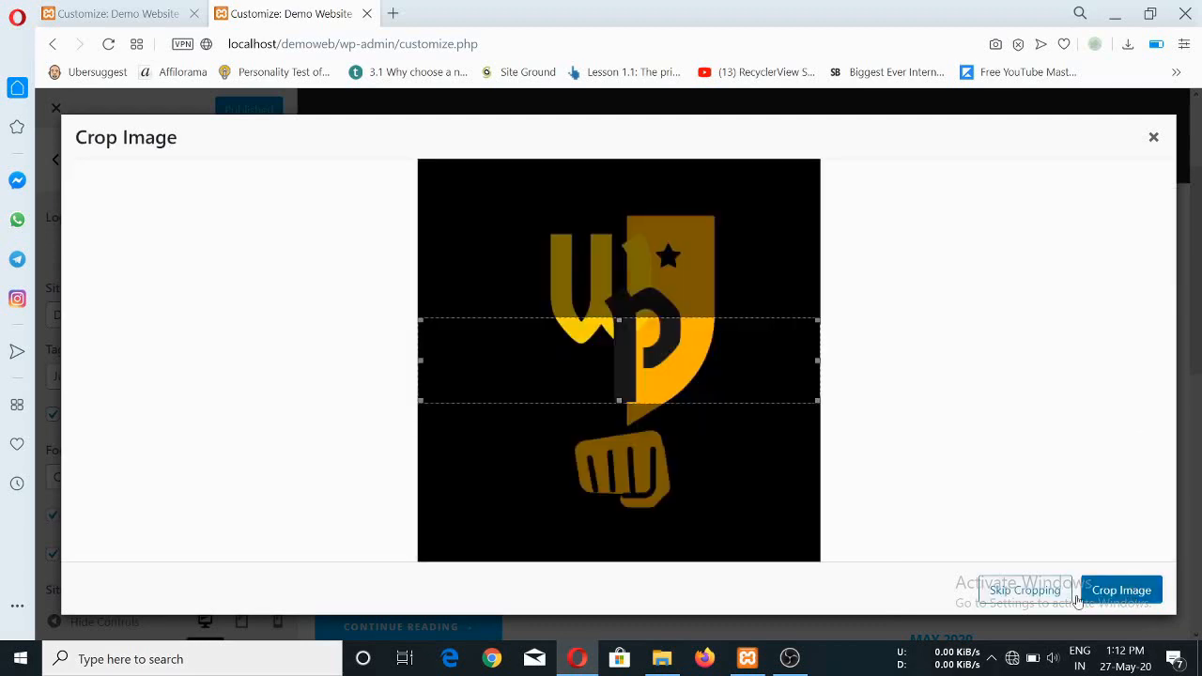
pyautogui.moveTo(619, 405); pyautogui.dragTo(620, 560)
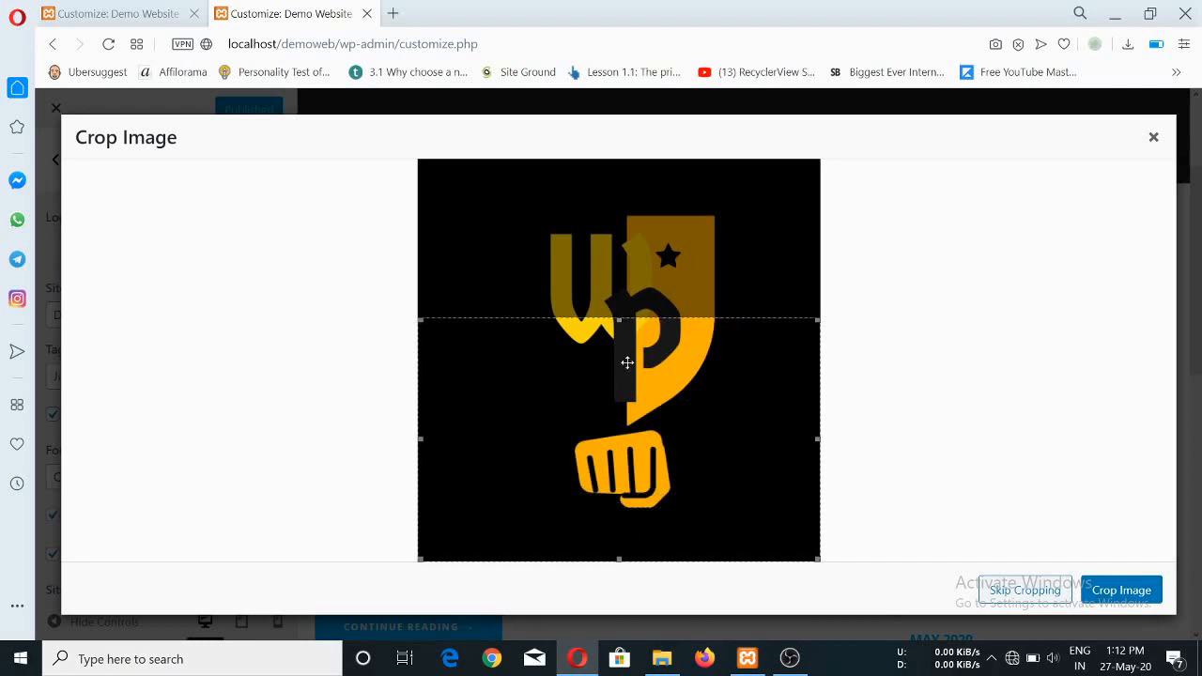
pyautogui.moveTo(619, 320); pyautogui.dragTo(621, 160)
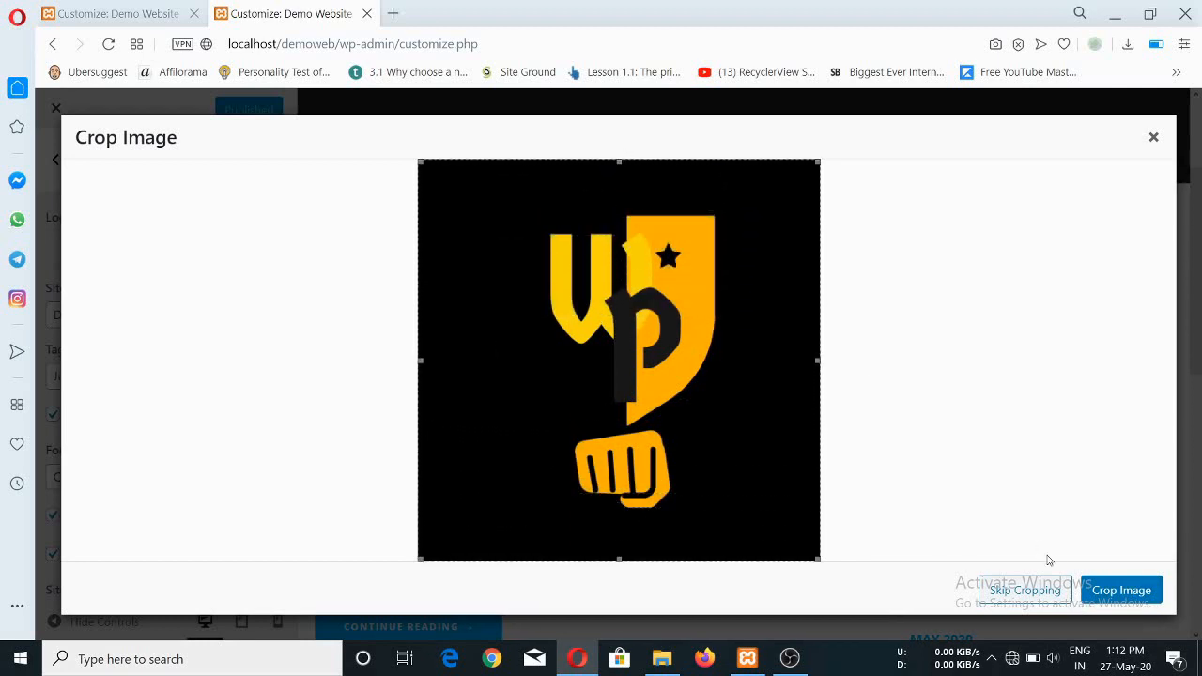
pyautogui.click(1107, 591)
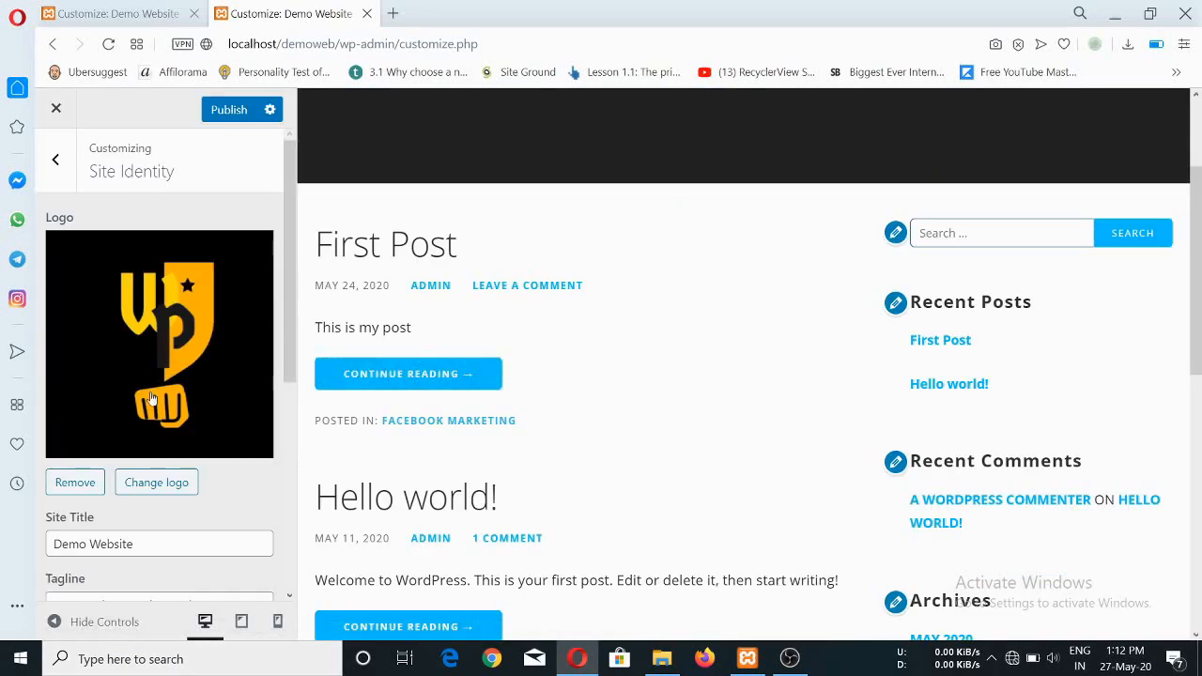
# - Examine the logo in the site header preview and the Site Title setting
pyautogui.scroll(-1, 154, 404)
pyautogui.scroll(3, 477, 379)
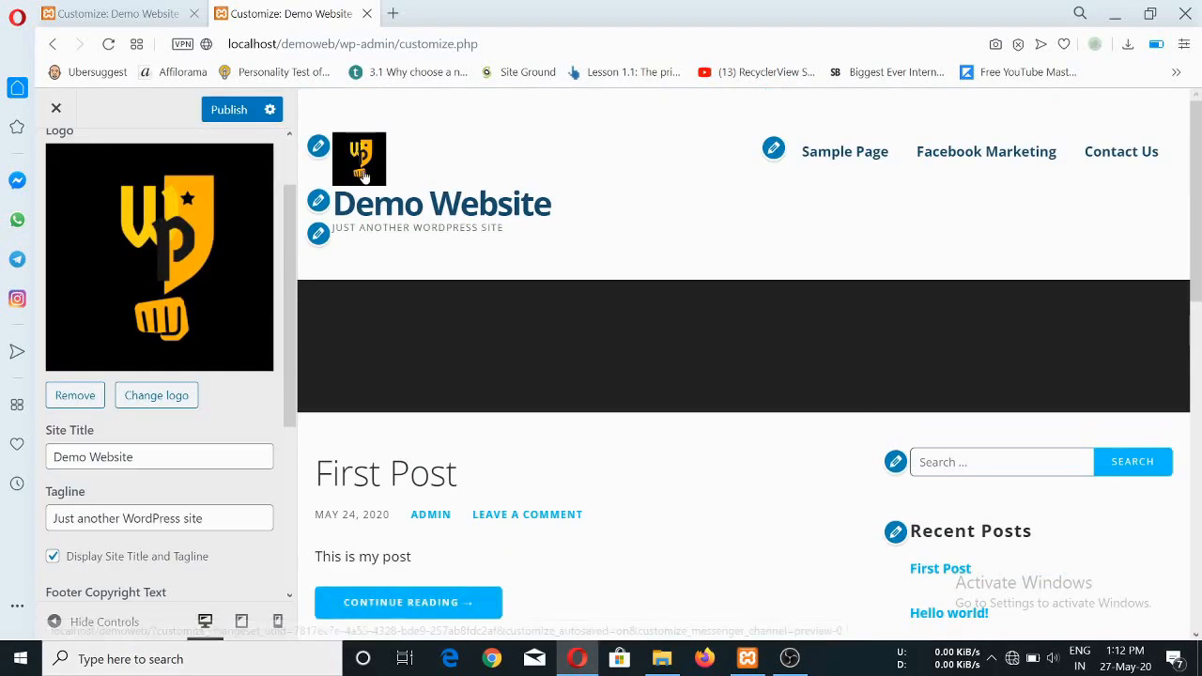
pyautogui.scroll(-1, 118, 339)
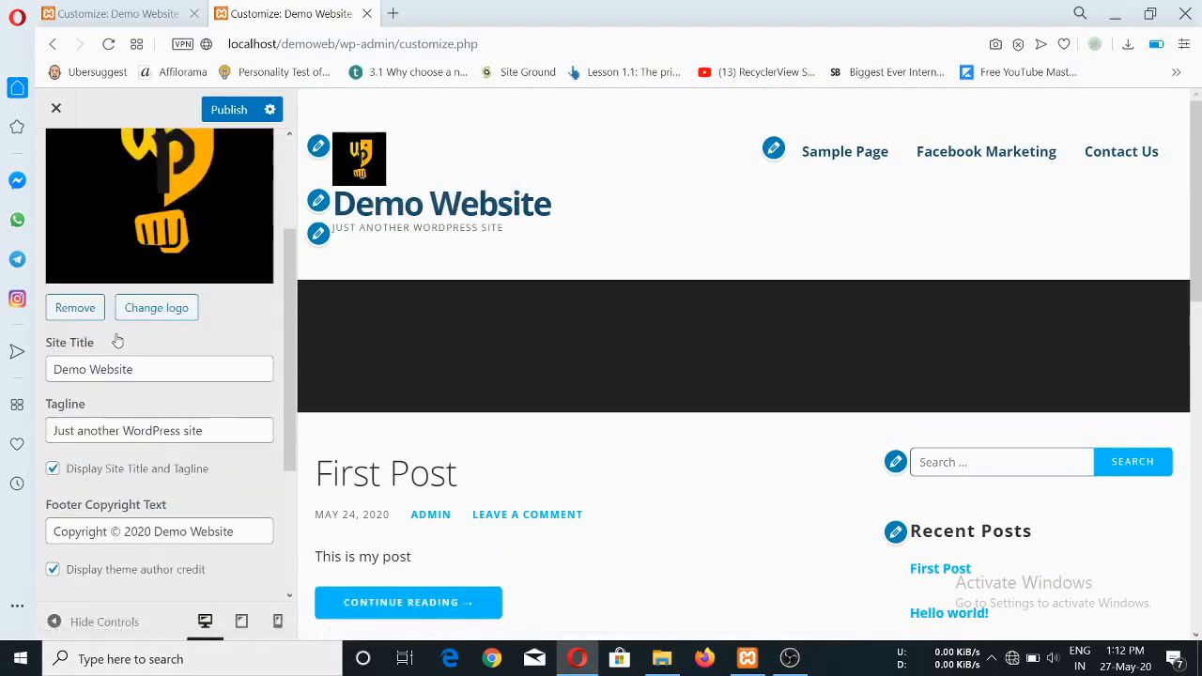
pyautogui.scroll(-1, 118, 339)
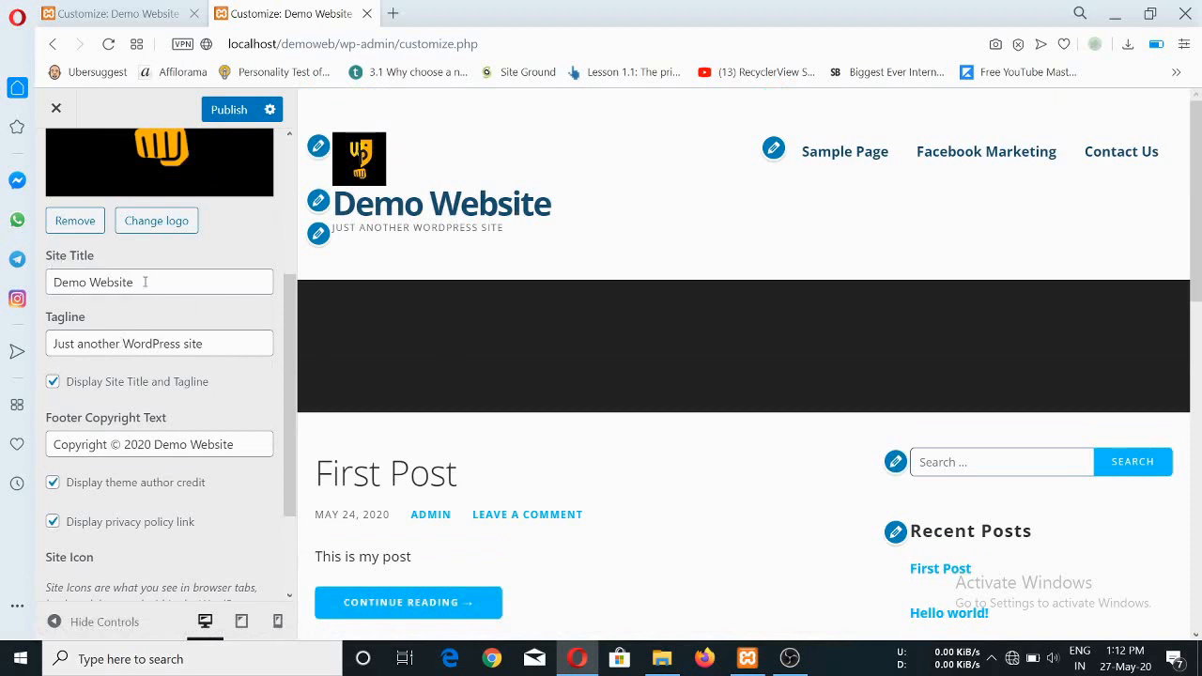
pyautogui.tripleClick(145, 282)
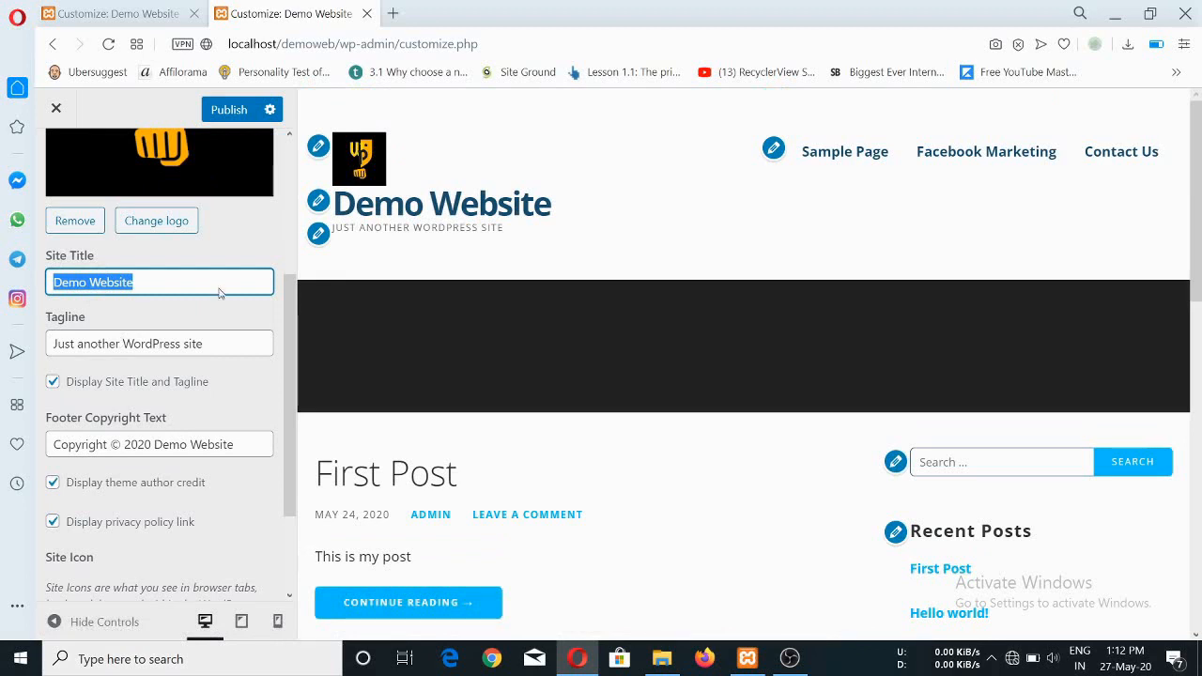
# - Try hiding the site title and tagline in the header, and turn their display back on
pyautogui.scroll(-1, 188, 345)
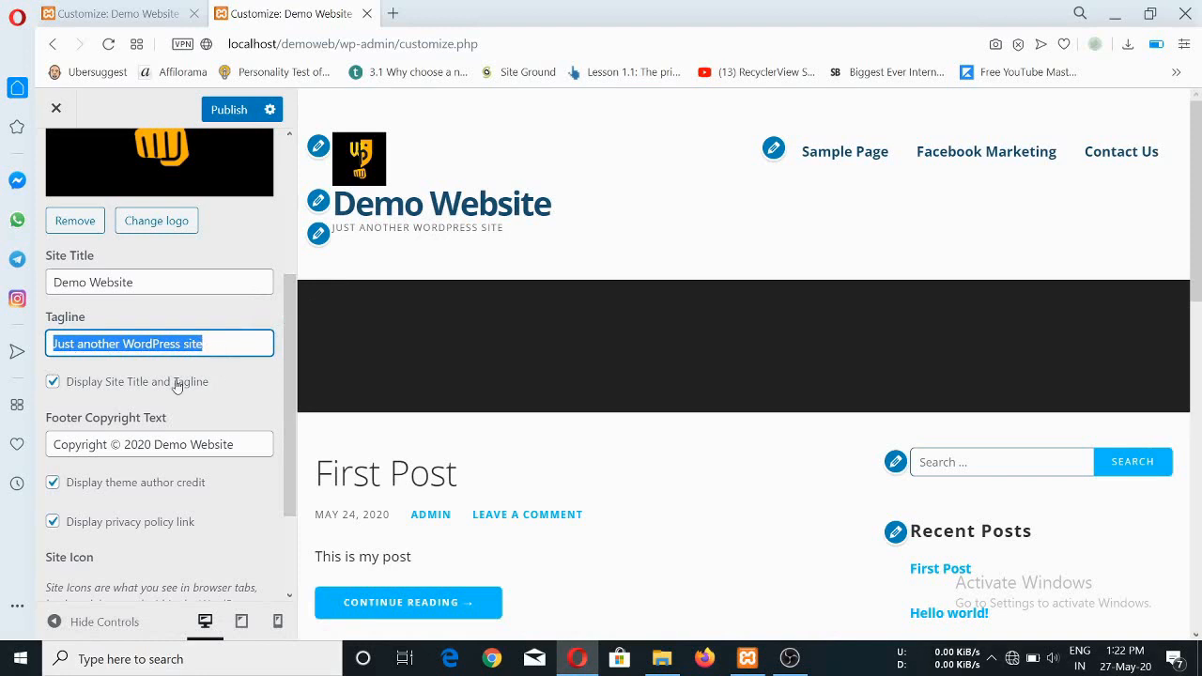
pyautogui.scroll(-2, 176, 385)
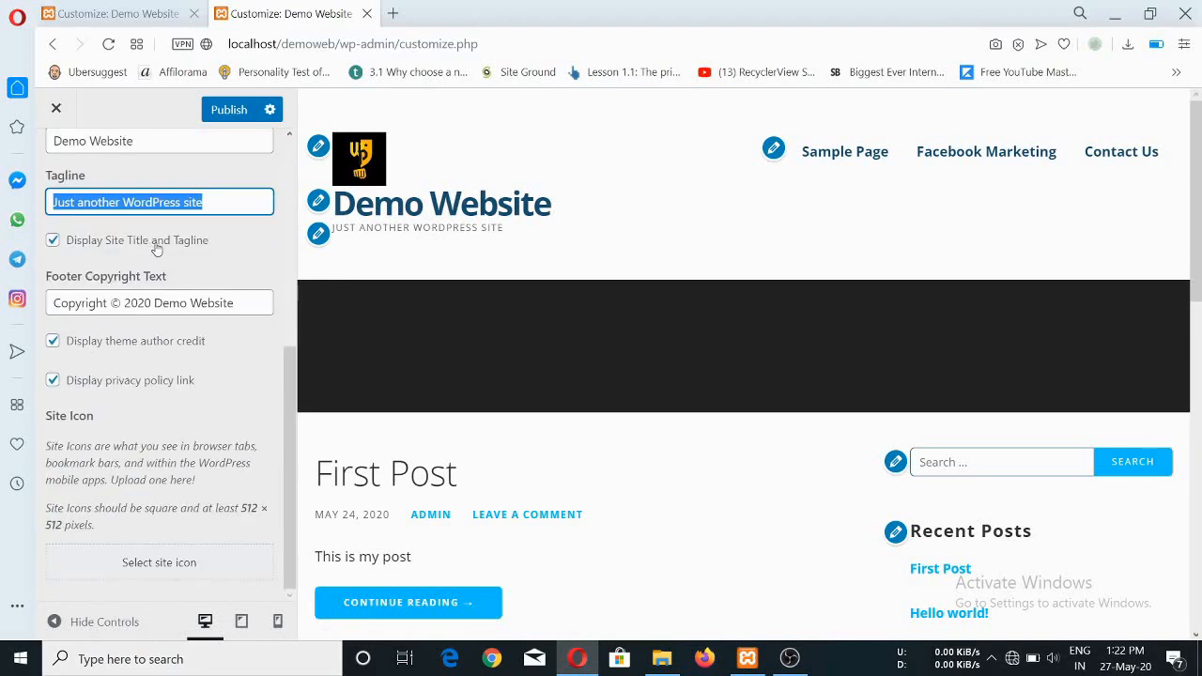
pyautogui.click(53, 242)
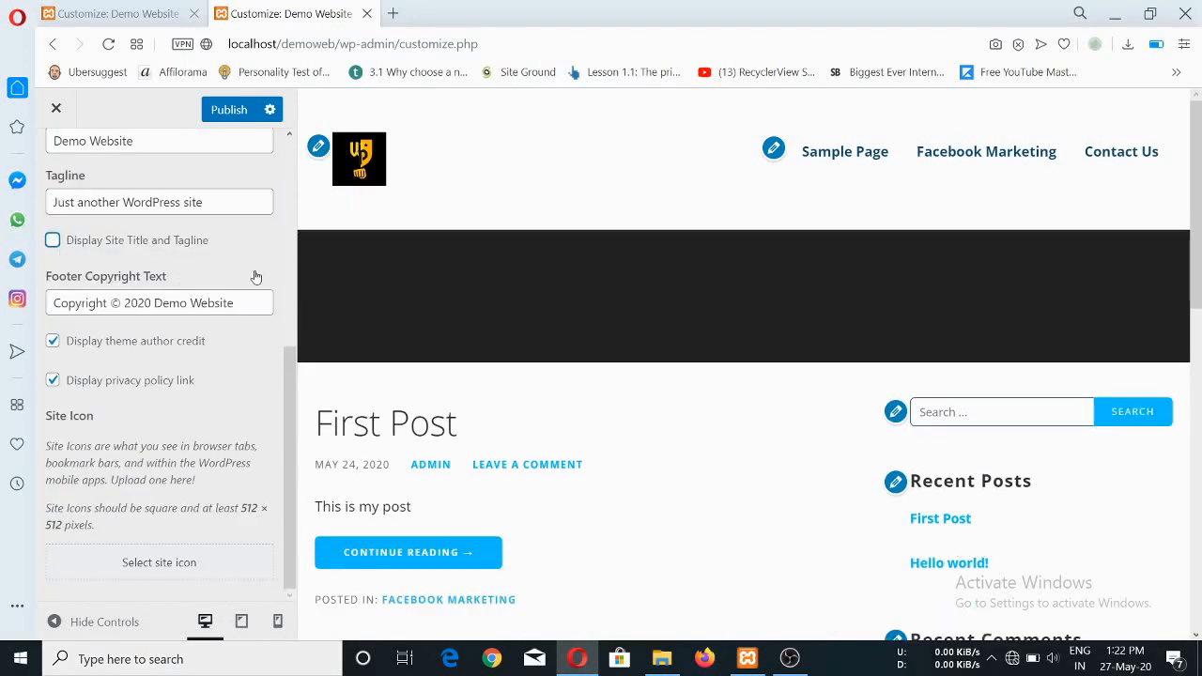
pyautogui.click(52, 241)
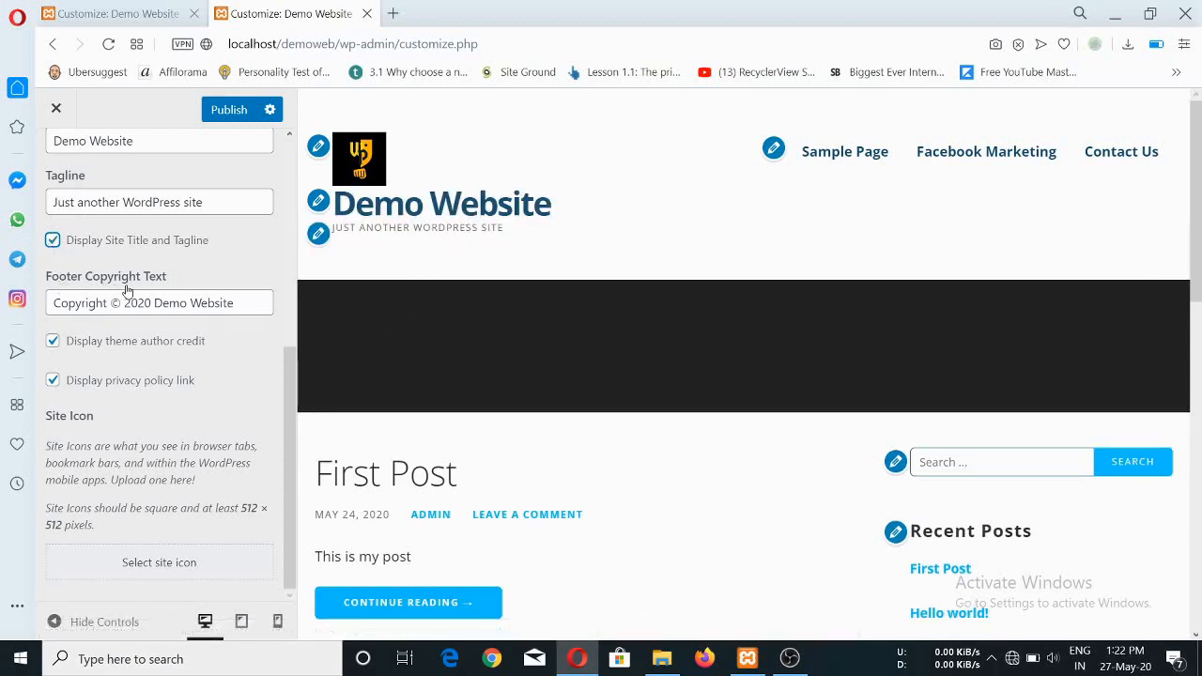
# - Remove the footer copyright text from the site so that field is empty
pyautogui.scroll(-10, 561, 354)
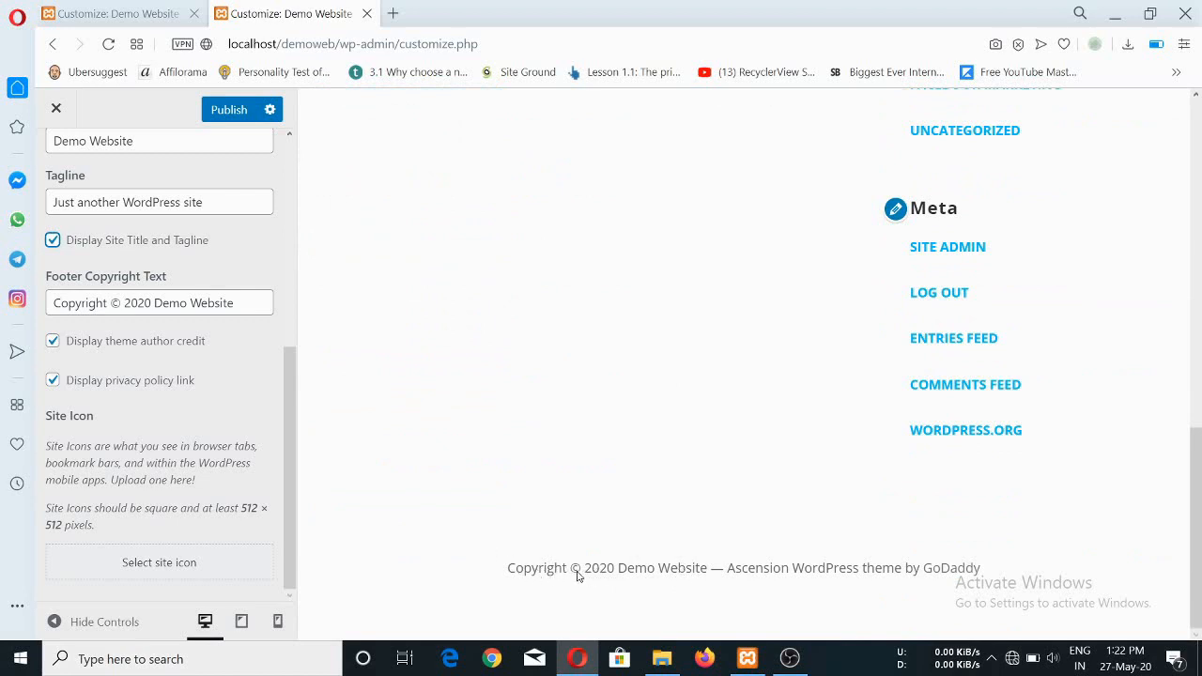
pyautogui.tripleClick(240, 304)
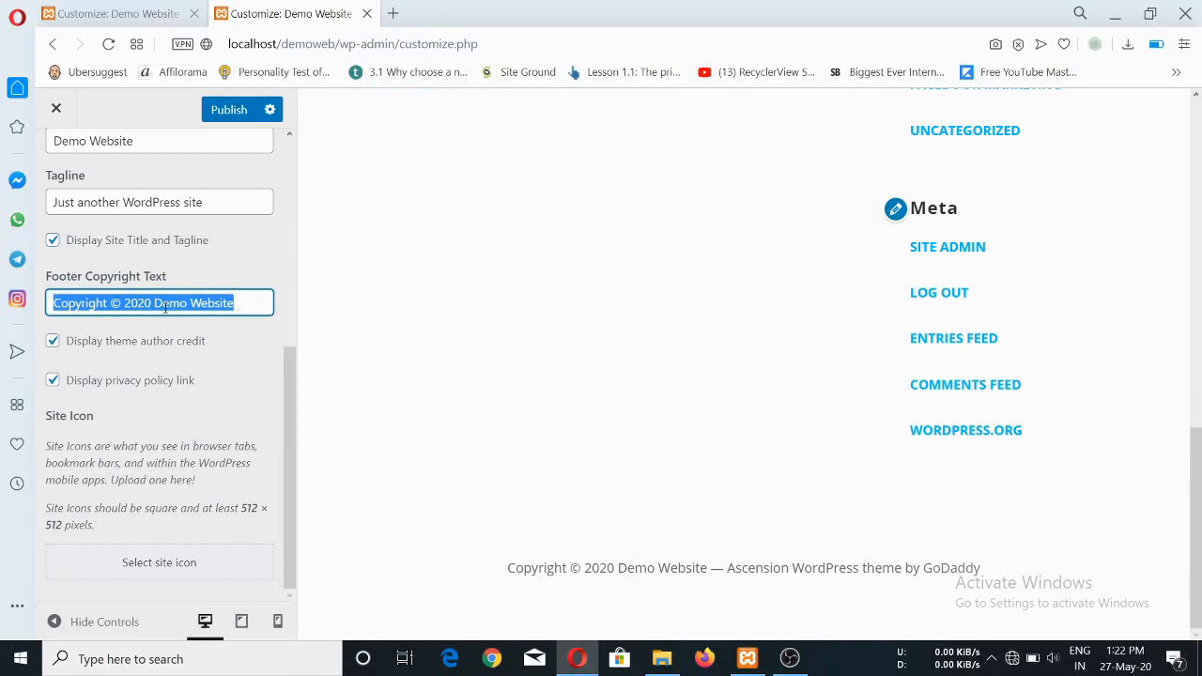
pyautogui.press('BackSpace')
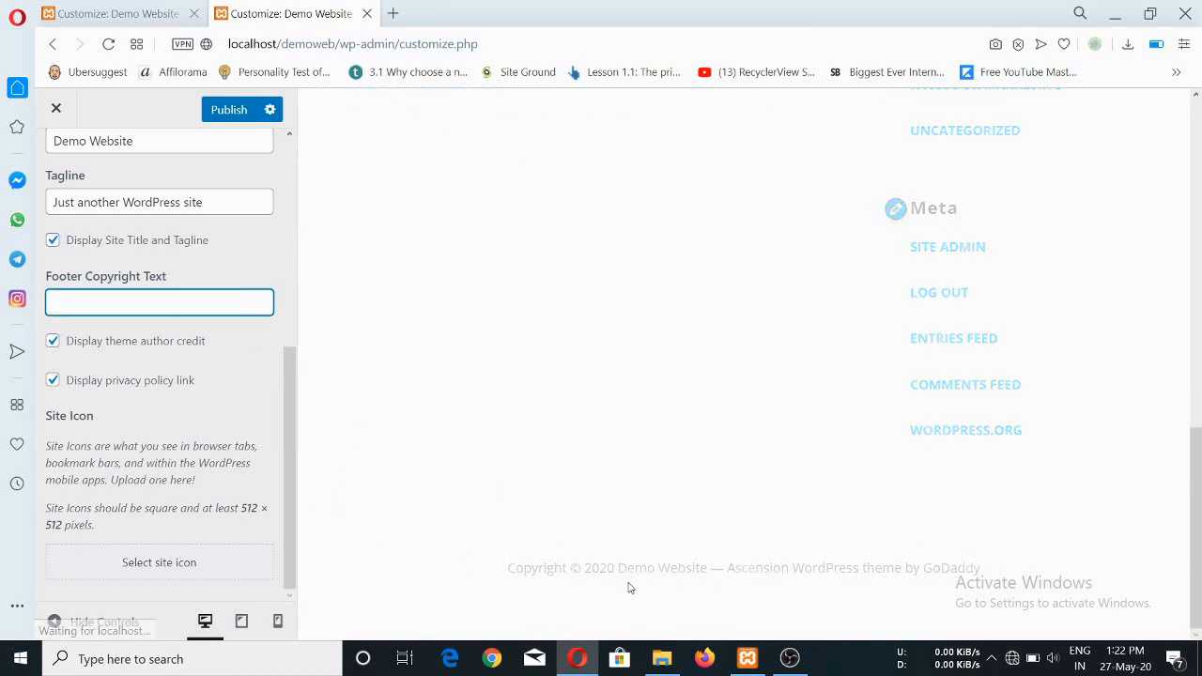
pyautogui.click(254, 375)
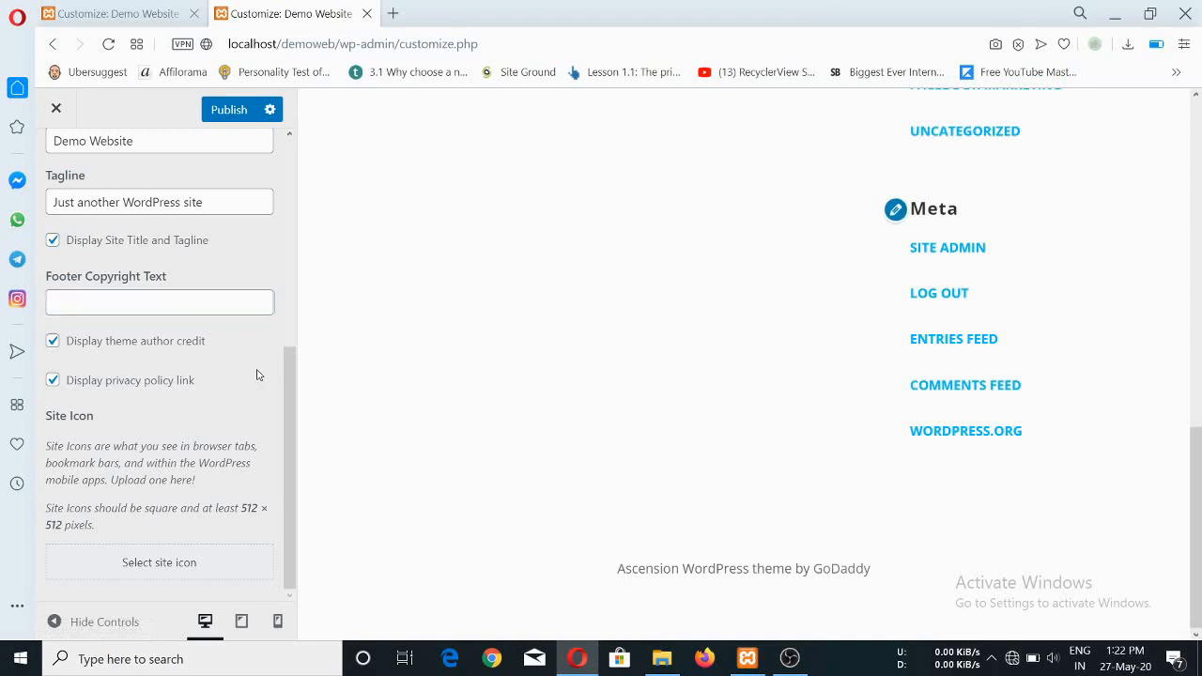
# - Try hiding the theme author credit in the footer, and turn its display back on
pyautogui.click(53, 341)
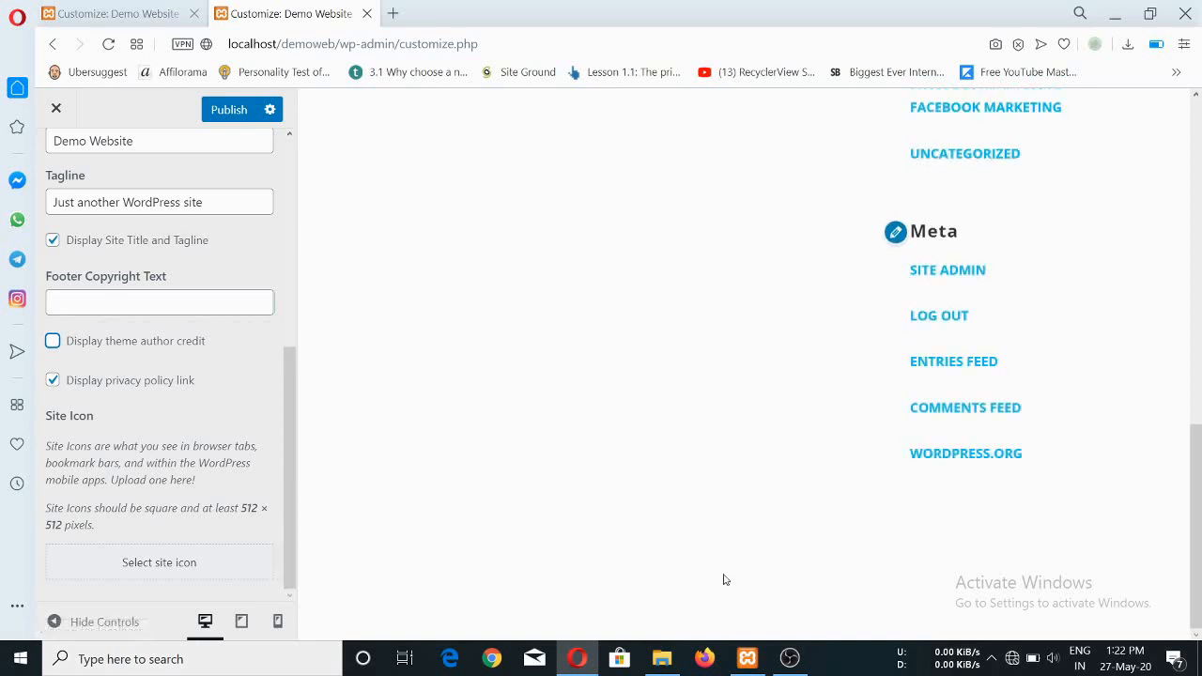
pyautogui.click(52, 342)
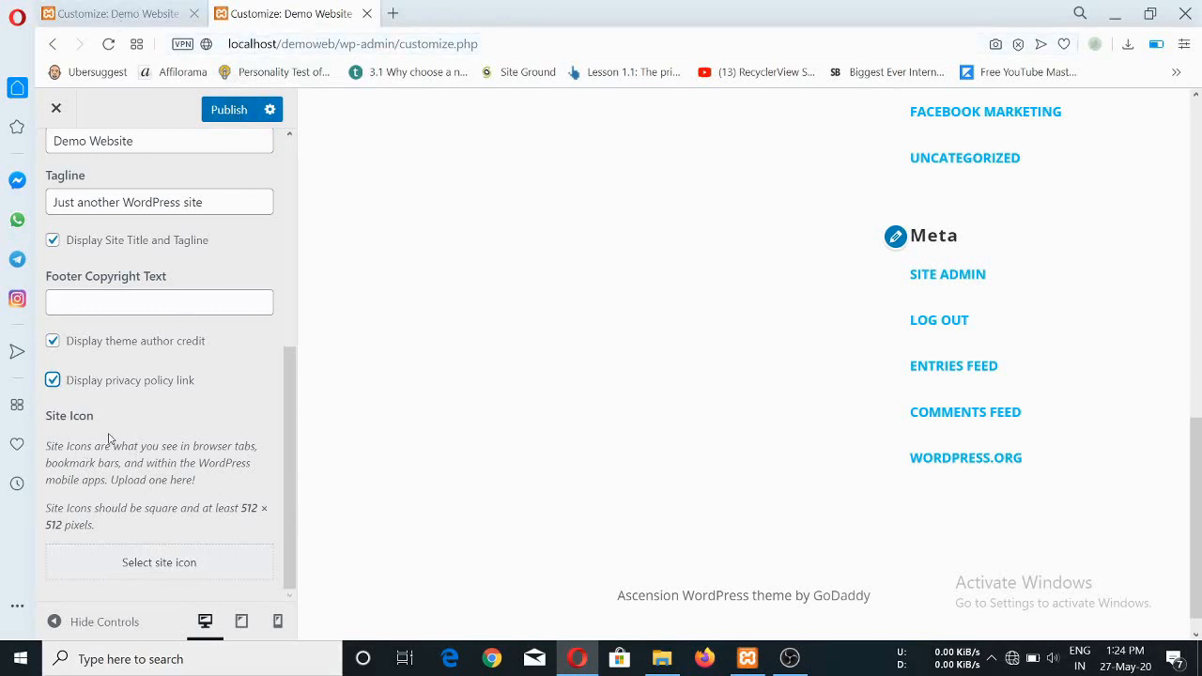
# - Set the black wppunch logo image from the media library as the site icon, cropping it at full size
pyautogui.click(155, 564)
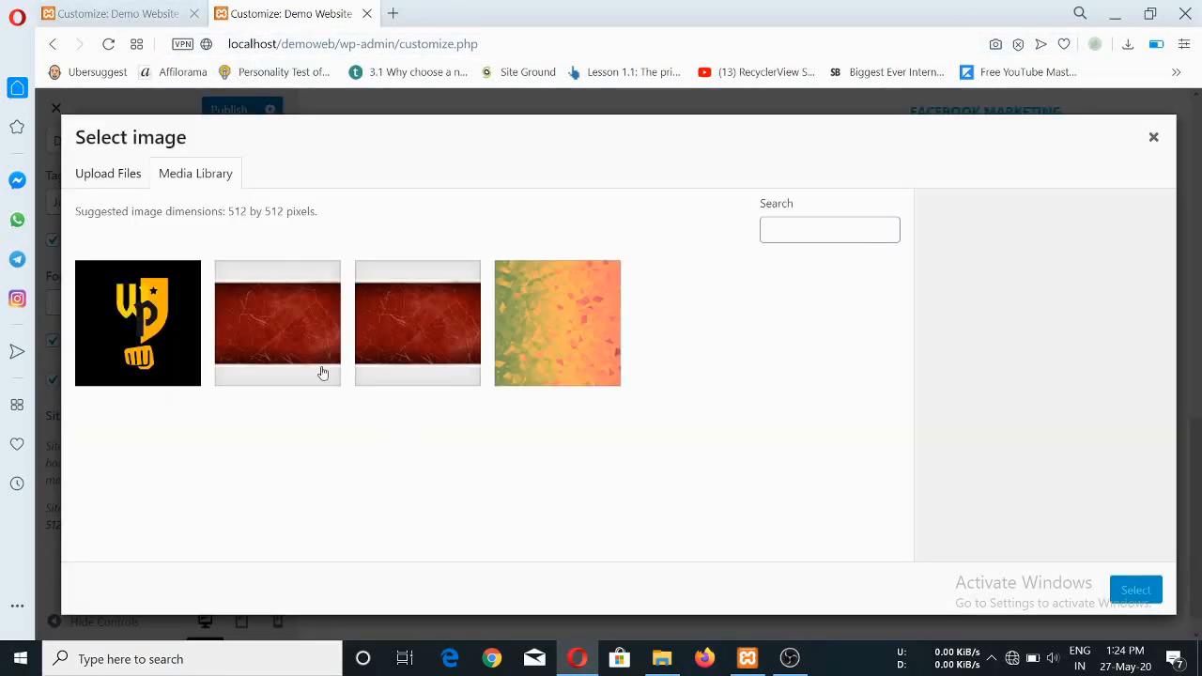
pyautogui.click(161, 334)
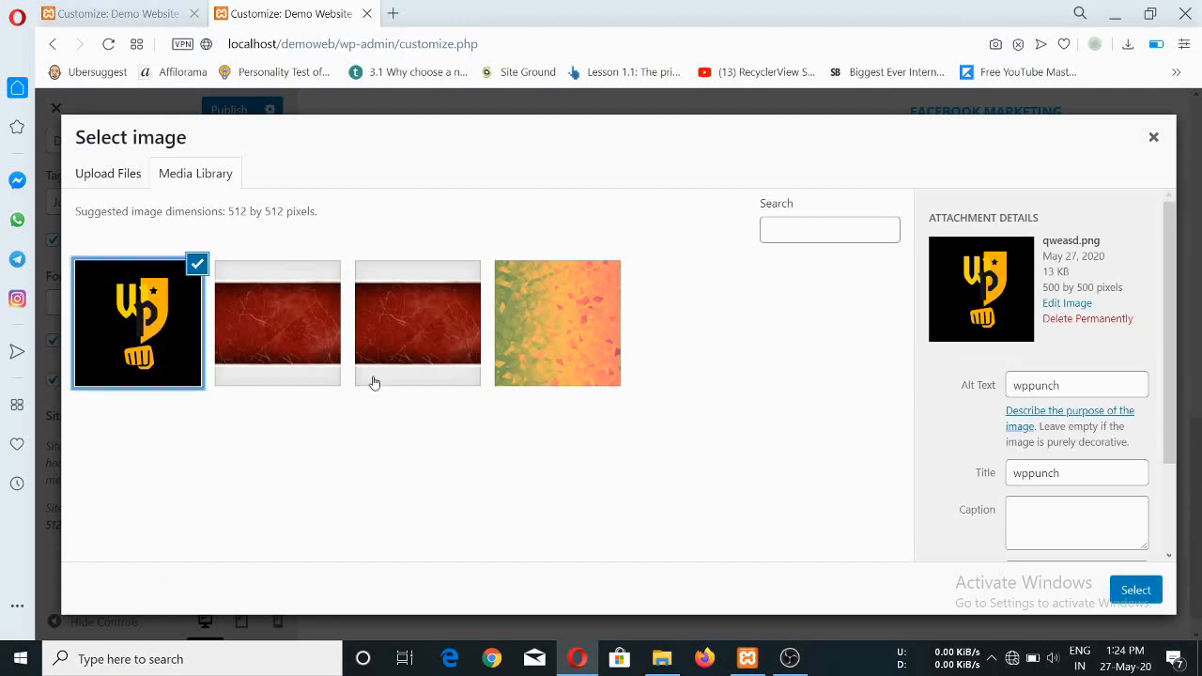
pyautogui.click(1133, 589)
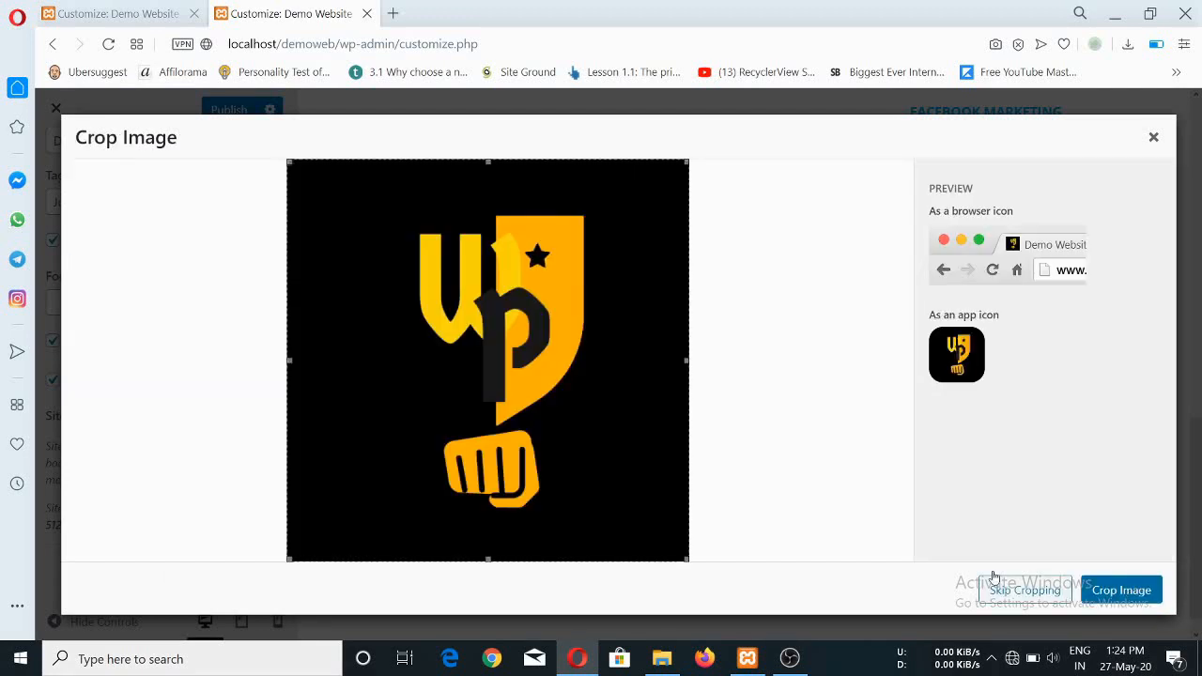
pyautogui.click(1124, 590)
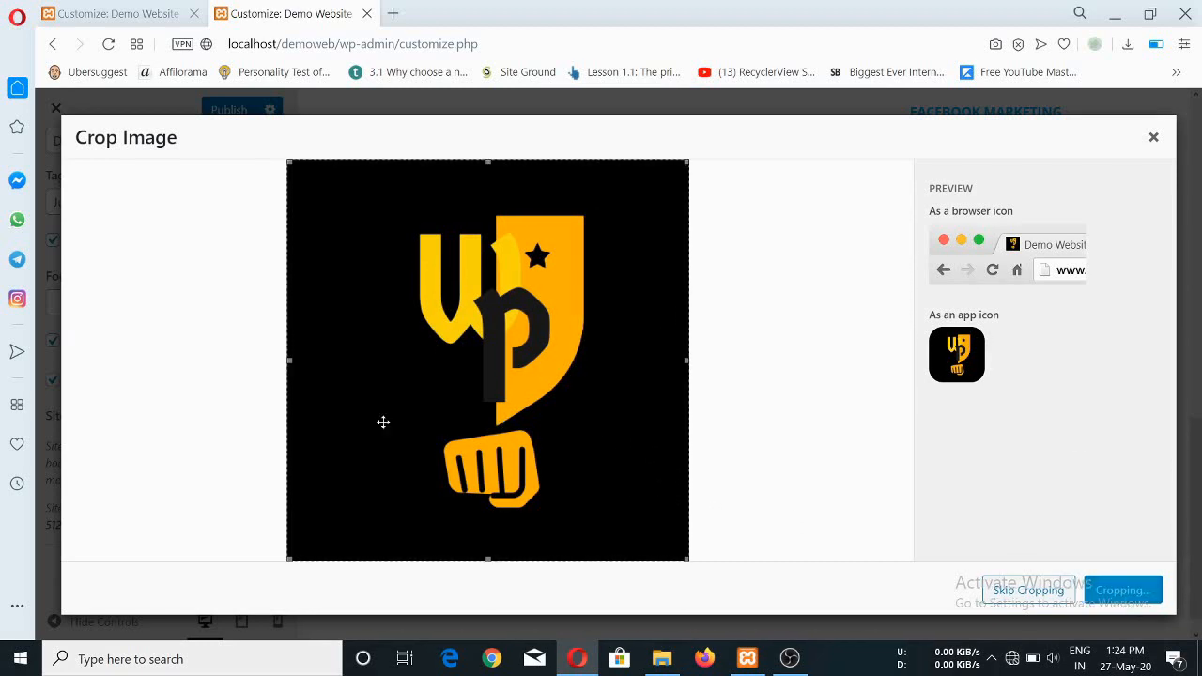
pyautogui.scroll(-1, 145, 496)
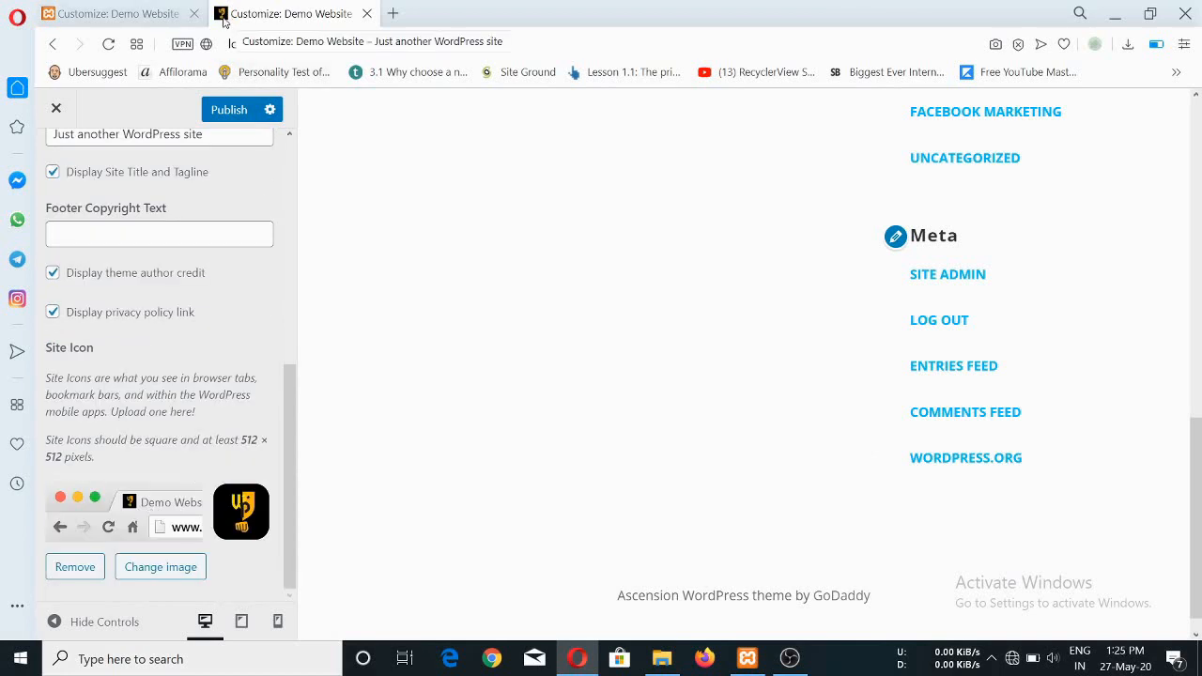
# - Review the Site Identity settings and examine the site preview at tablet and mobile sizes, returning to the desktop view
pyautogui.scroll(5, 185, 373)
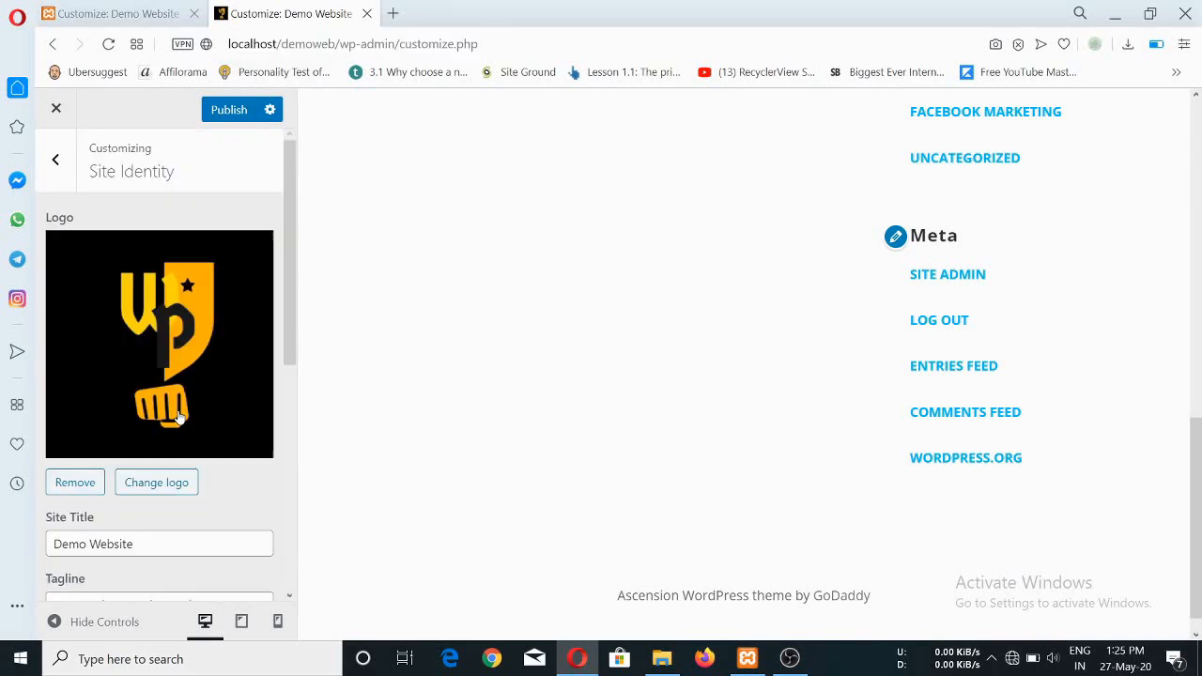
pyautogui.scroll(-5, 166, 427)
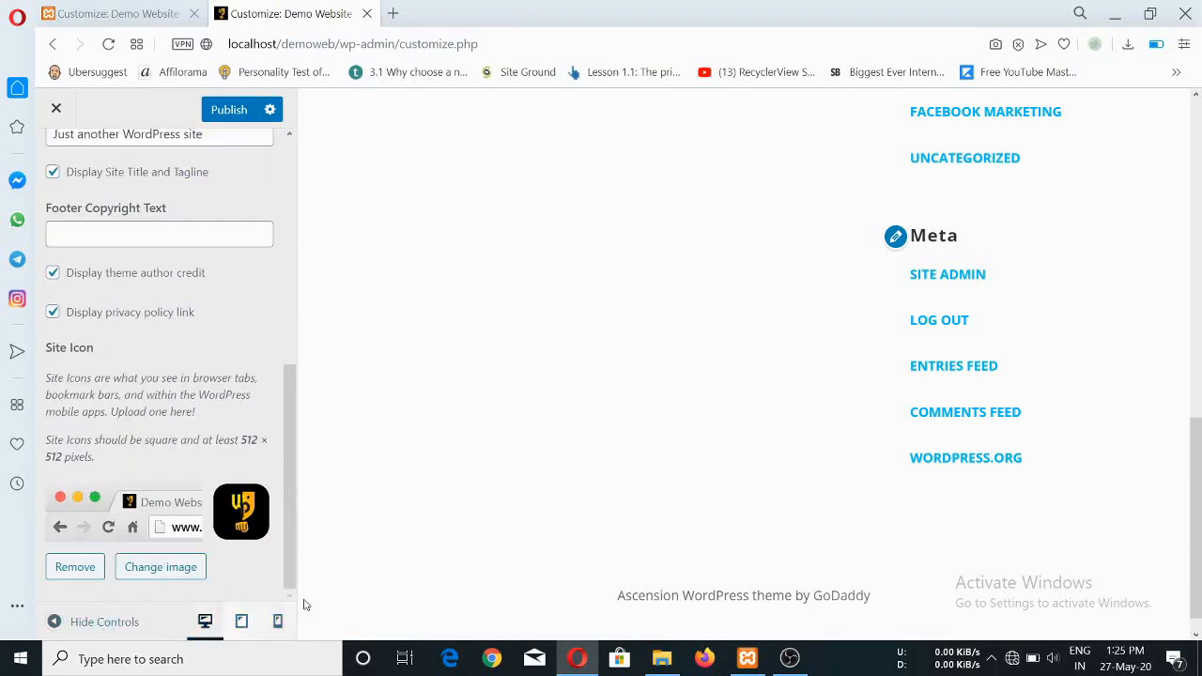
pyautogui.scroll(10, 496, 561)
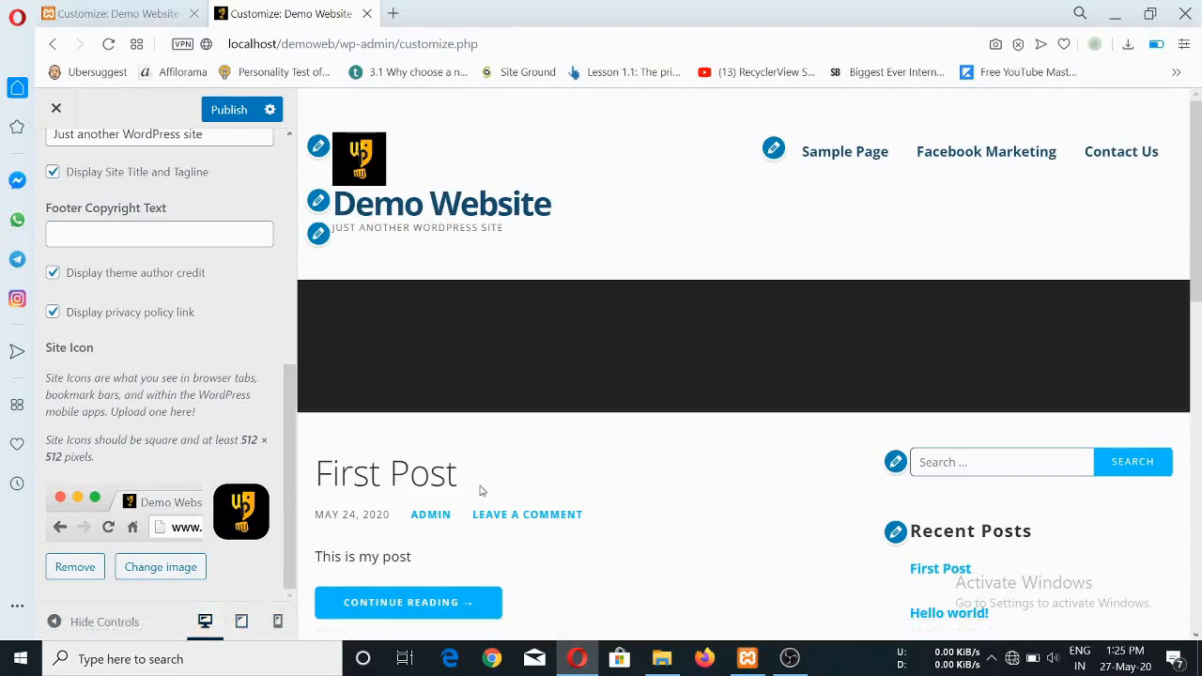
pyautogui.scroll(-1, 341, 577)
pyautogui.click(240, 627)
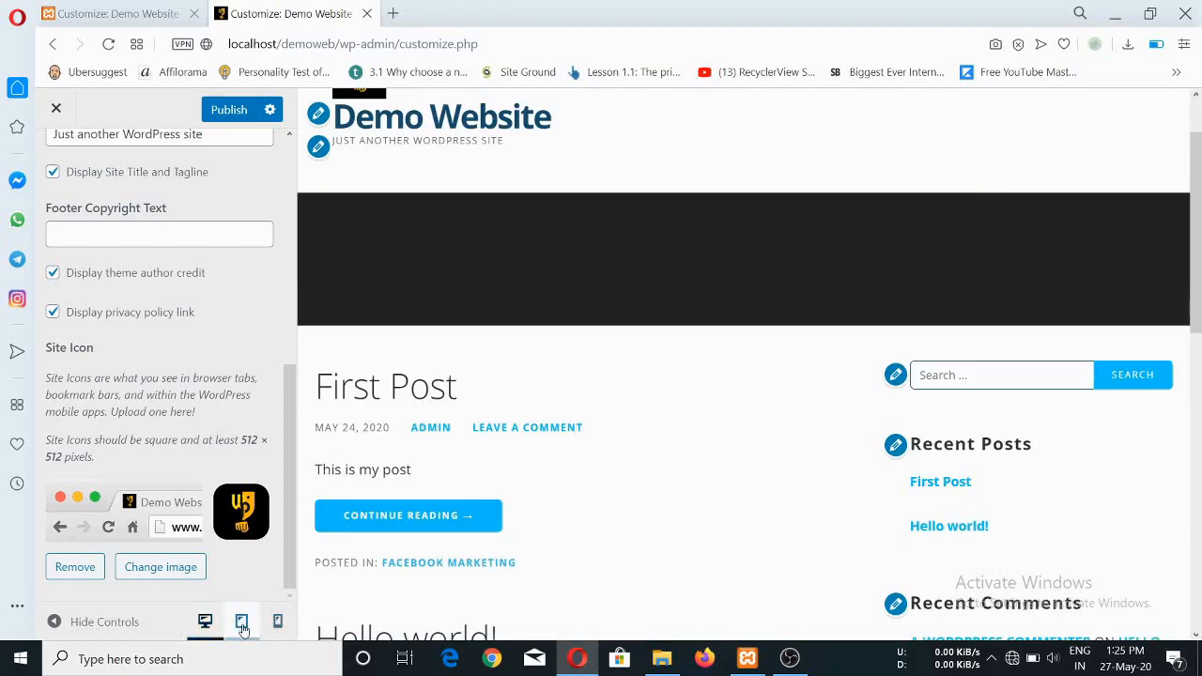
pyautogui.scroll(1, 613, 459)
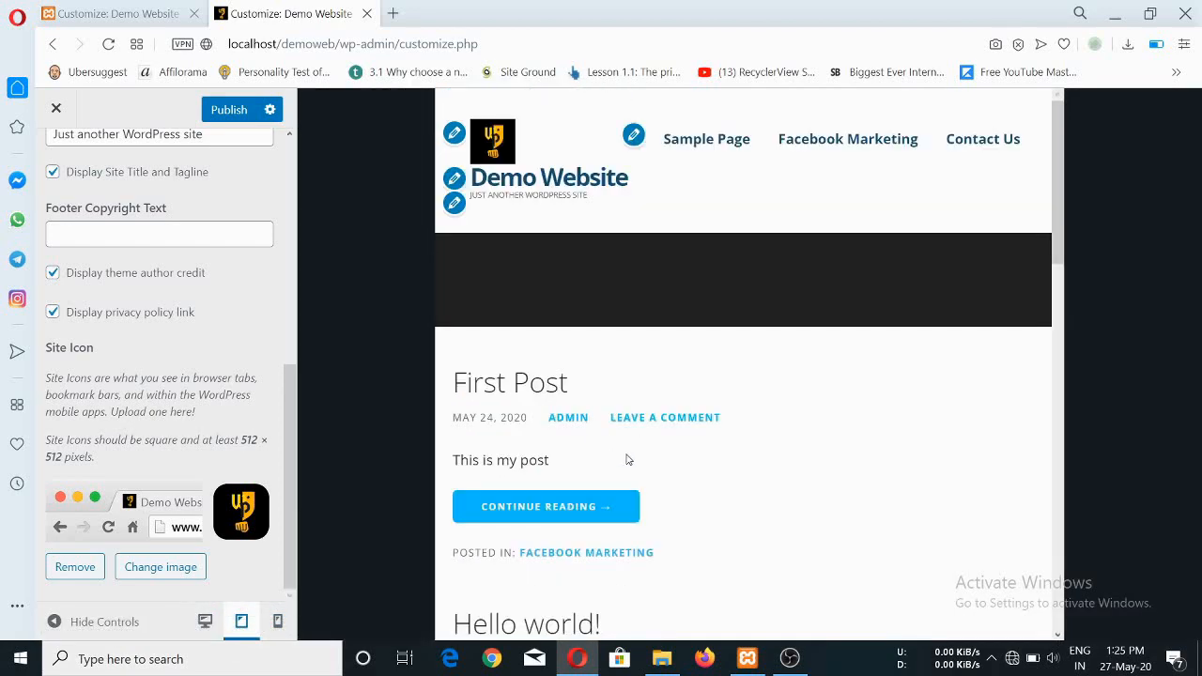
pyautogui.scroll(-5, 680, 354)
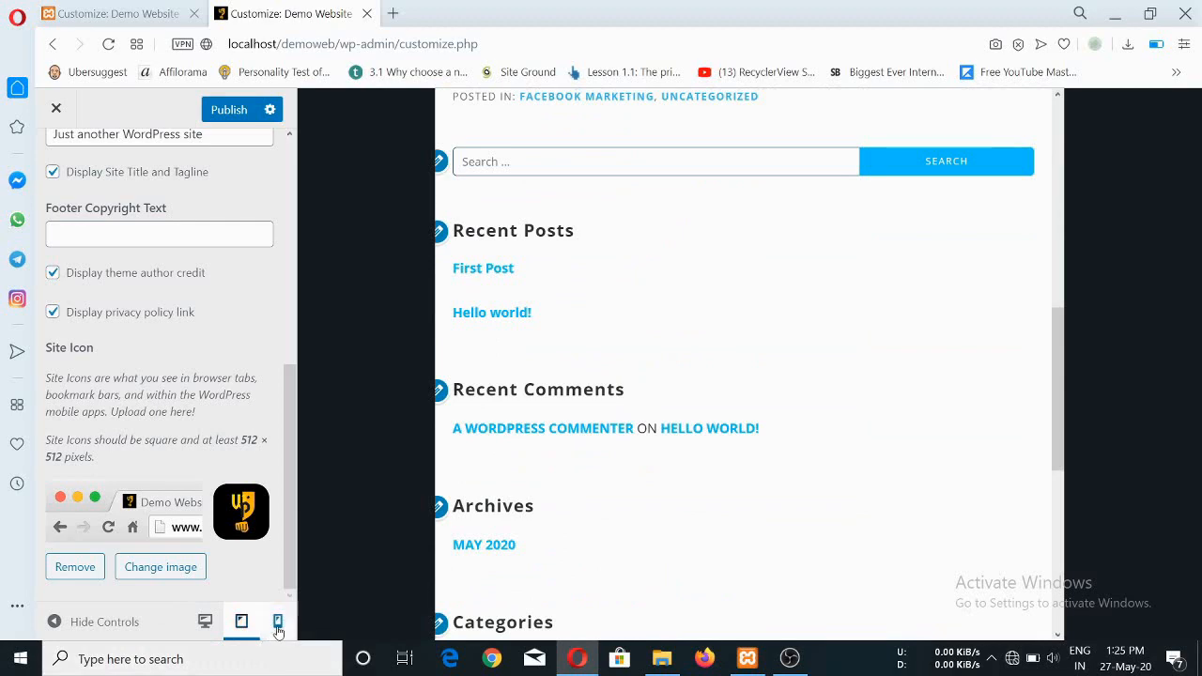
pyautogui.click(278, 620)
pyautogui.scroll(10, 713, 431)
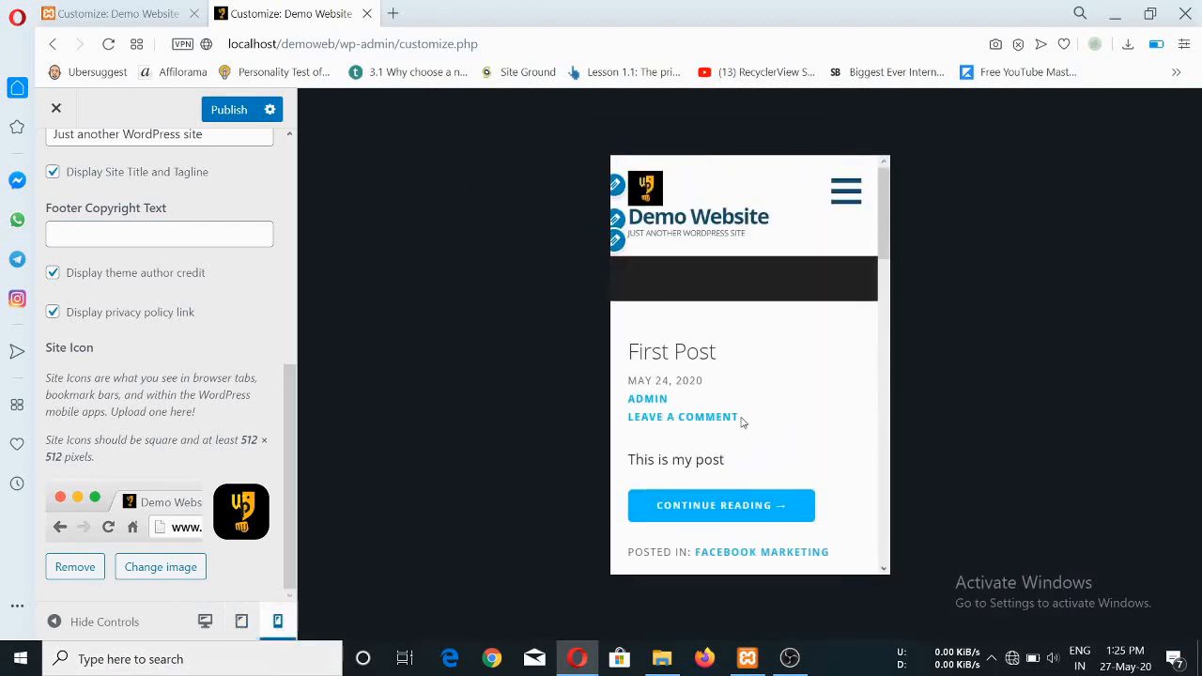
pyautogui.scroll(-10, 740, 422)
pyautogui.scroll(10, 741, 423)
pyautogui.click(205, 621)
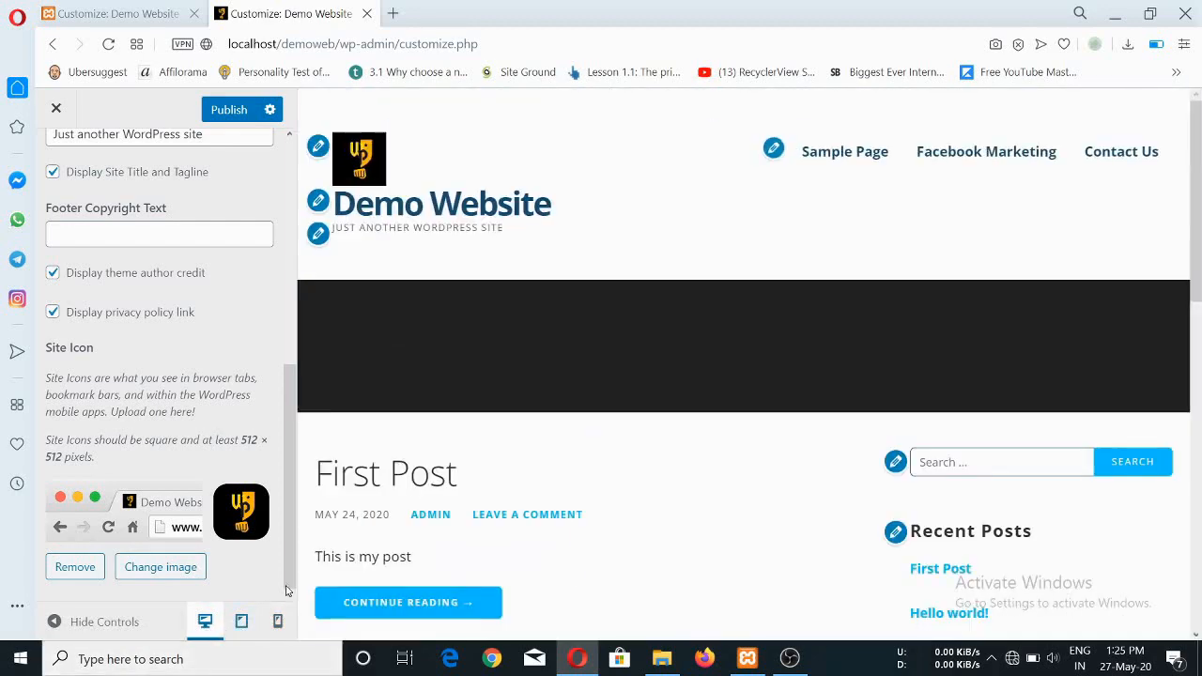
# - Leave the Site Identity settings and open the Layout settings
pyautogui.scroll(5, 188, 403)
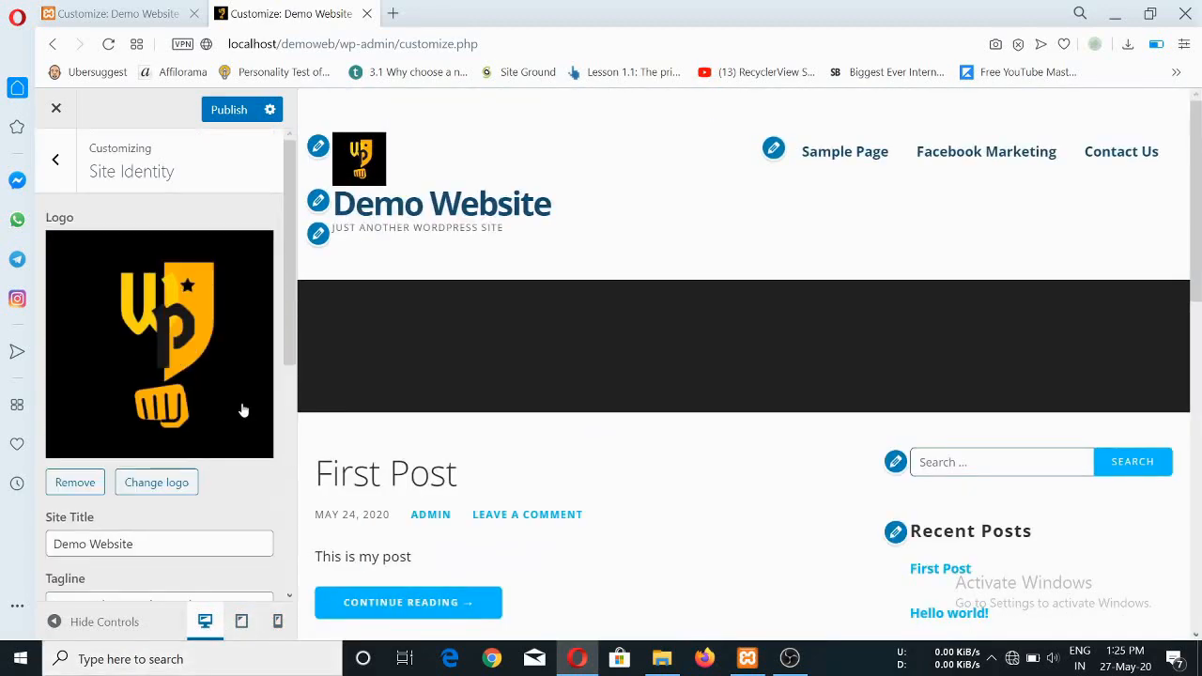
pyautogui.click(55, 163)
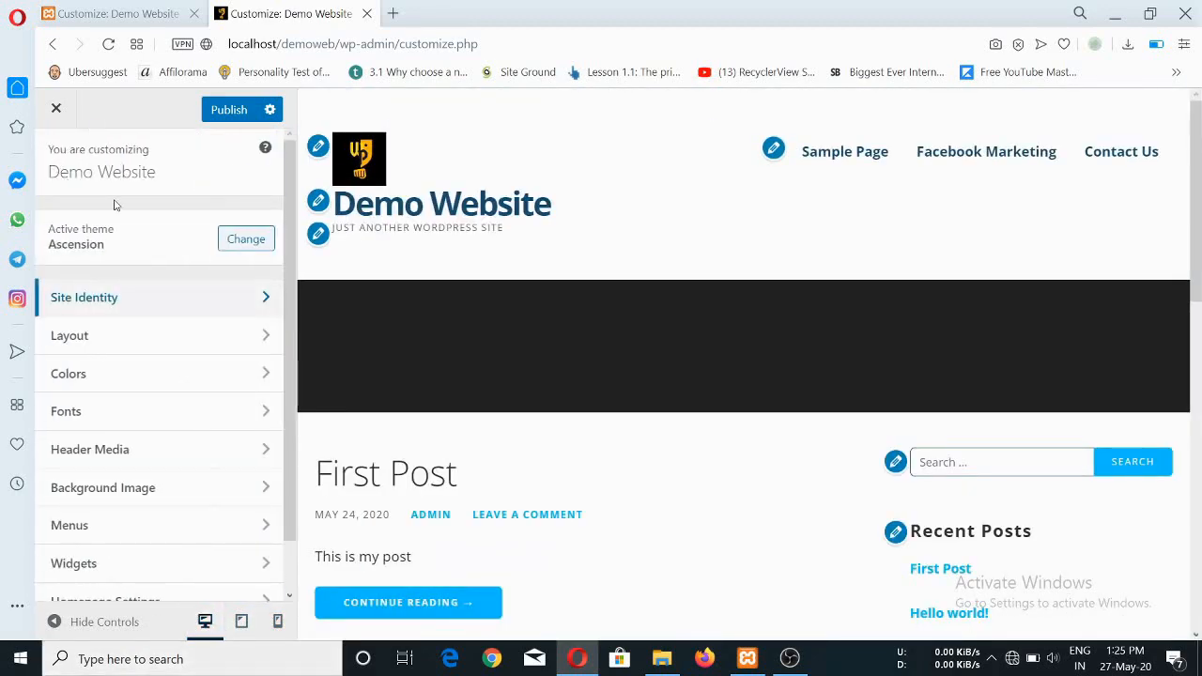
pyautogui.scroll(-2, 156, 394)
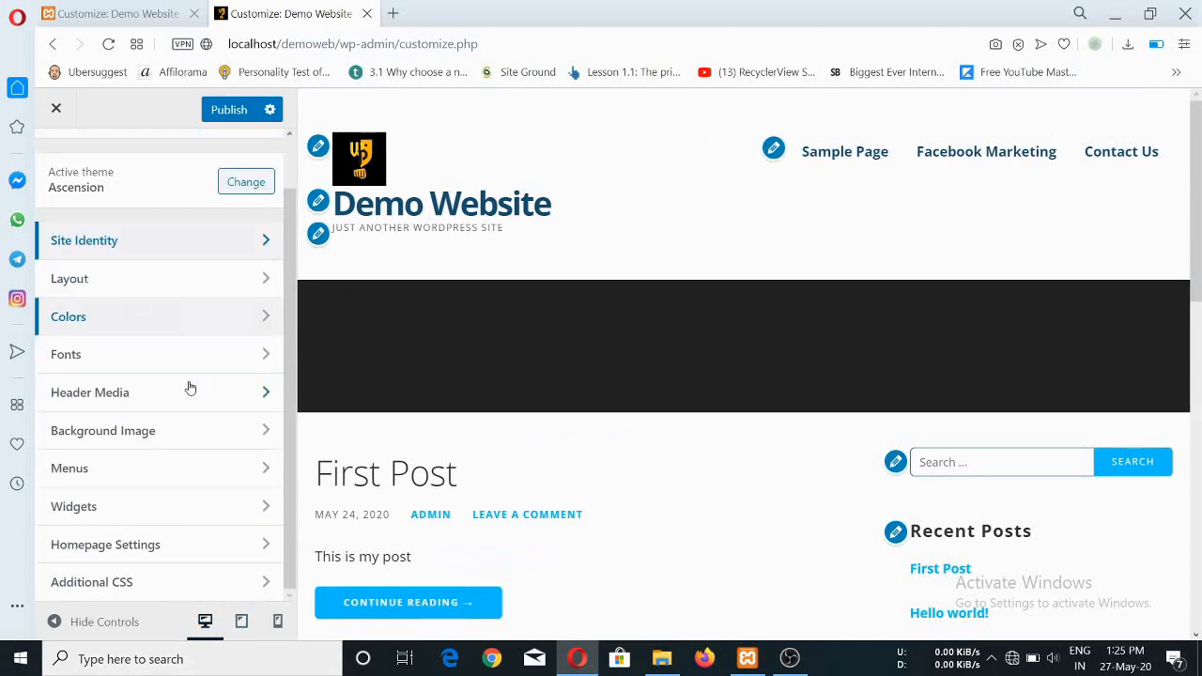
pyautogui.click(267, 280)
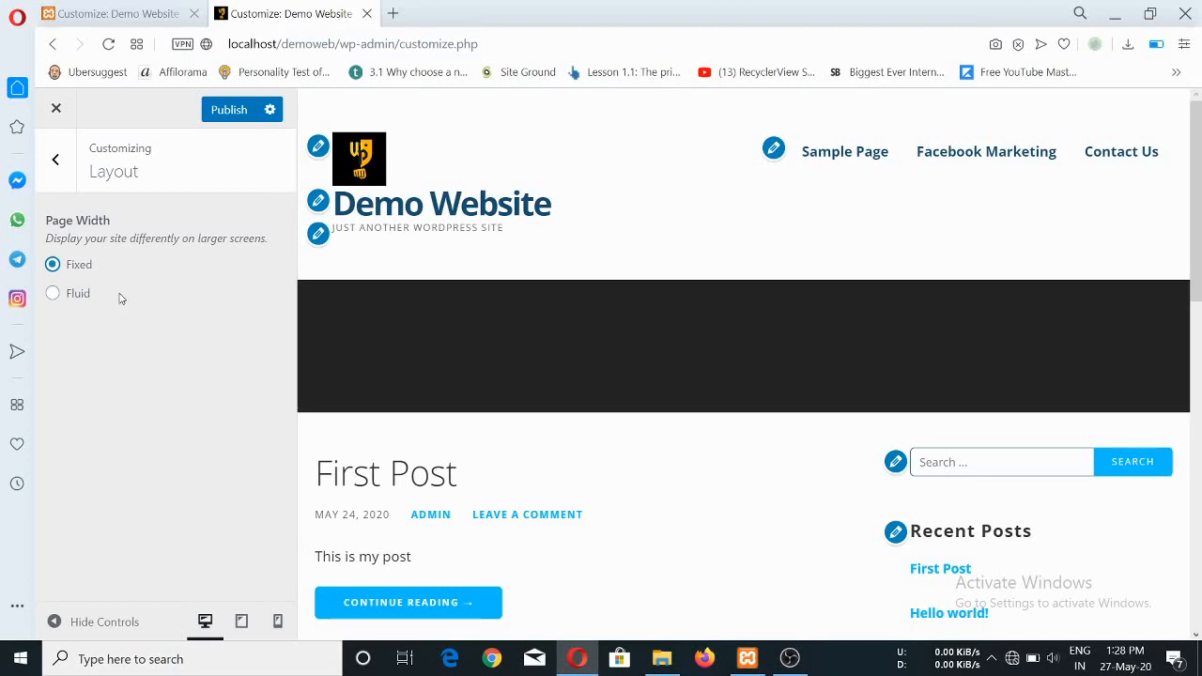
# - Try the Fluid page width on a large-screen preview of the site, and switch back to Fixed
pyautogui.hotkey('ctrl', '+')
pyautogui.hotkey('ctrl', '+')
pyautogui.hotkey('ctrl', '+')
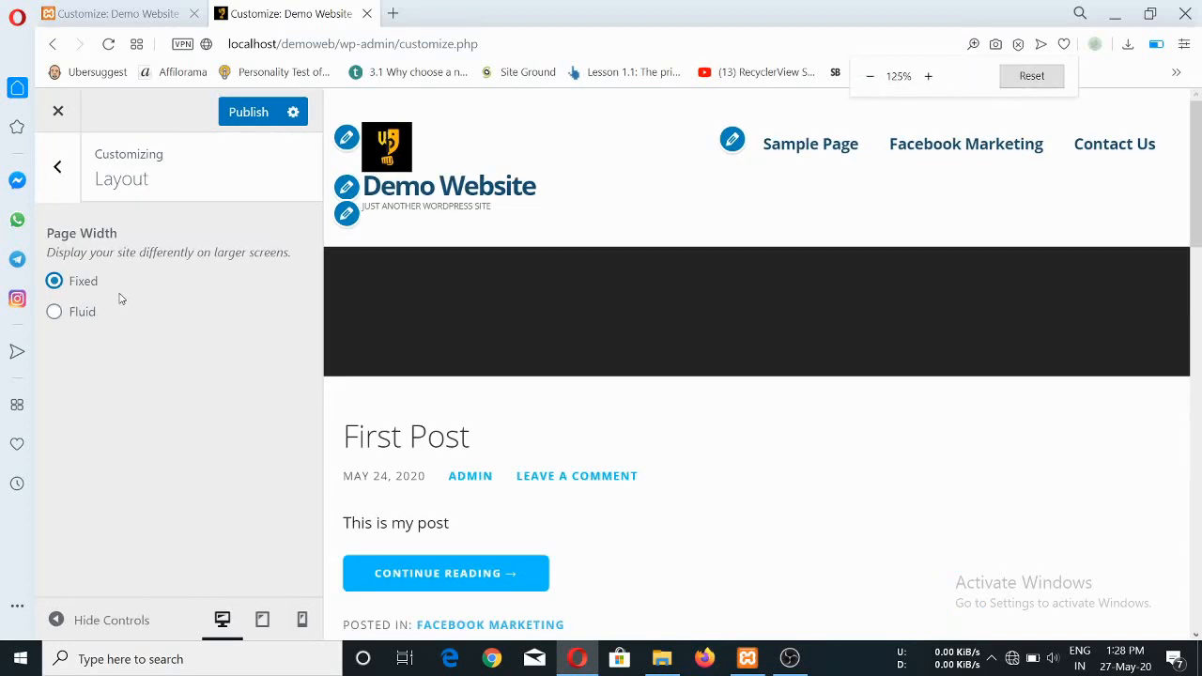
pyautogui.hotkey('ctrl', '-')
pyautogui.hotkey('ctrl', '-')
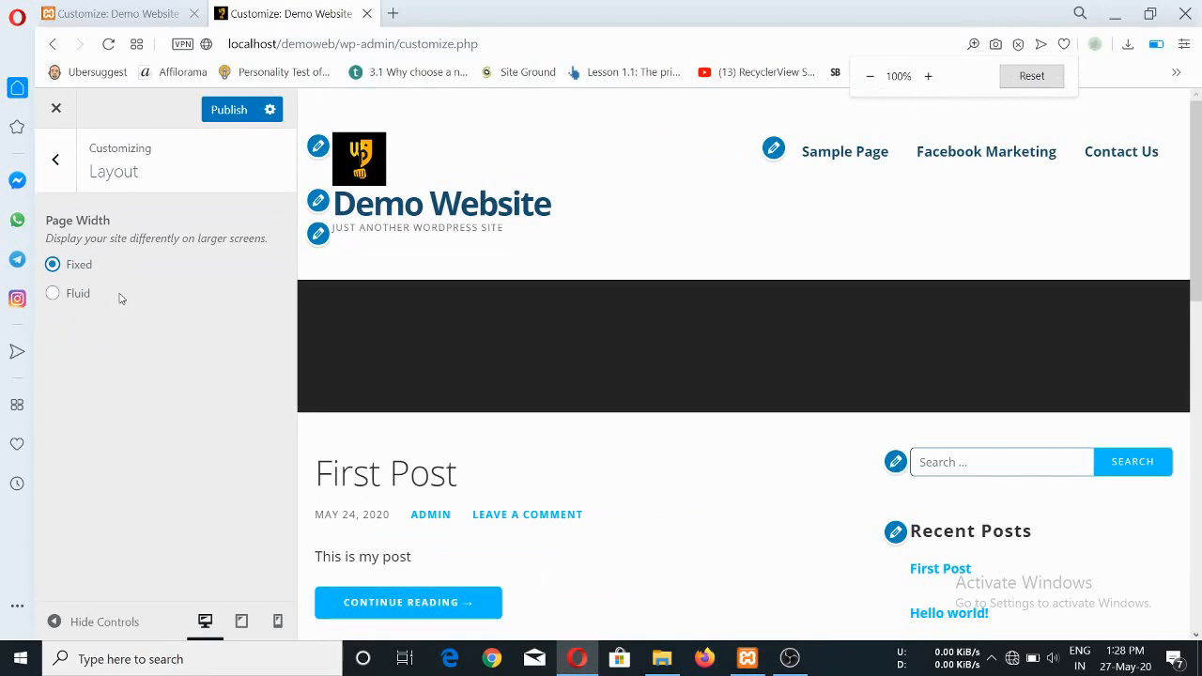
pyautogui.hotkey('ctrl', '-')
pyautogui.hotkey('ctrl', '-')
pyautogui.hotkey('ctrl', '-')
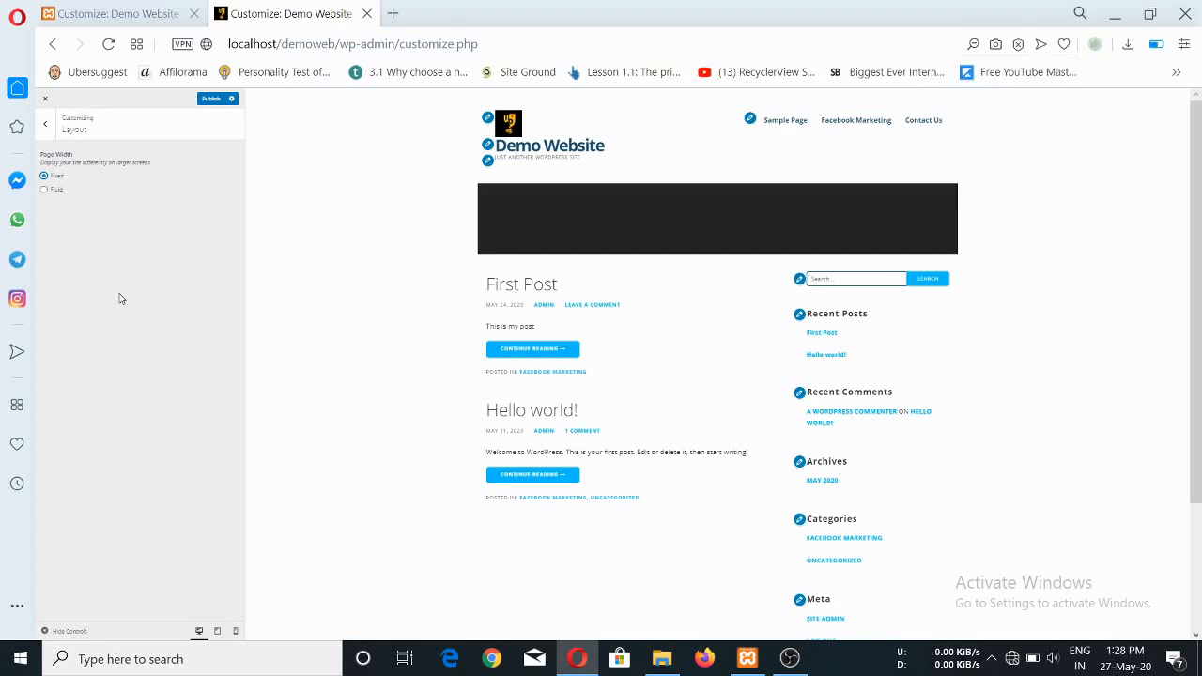
pyautogui.click(44, 190)
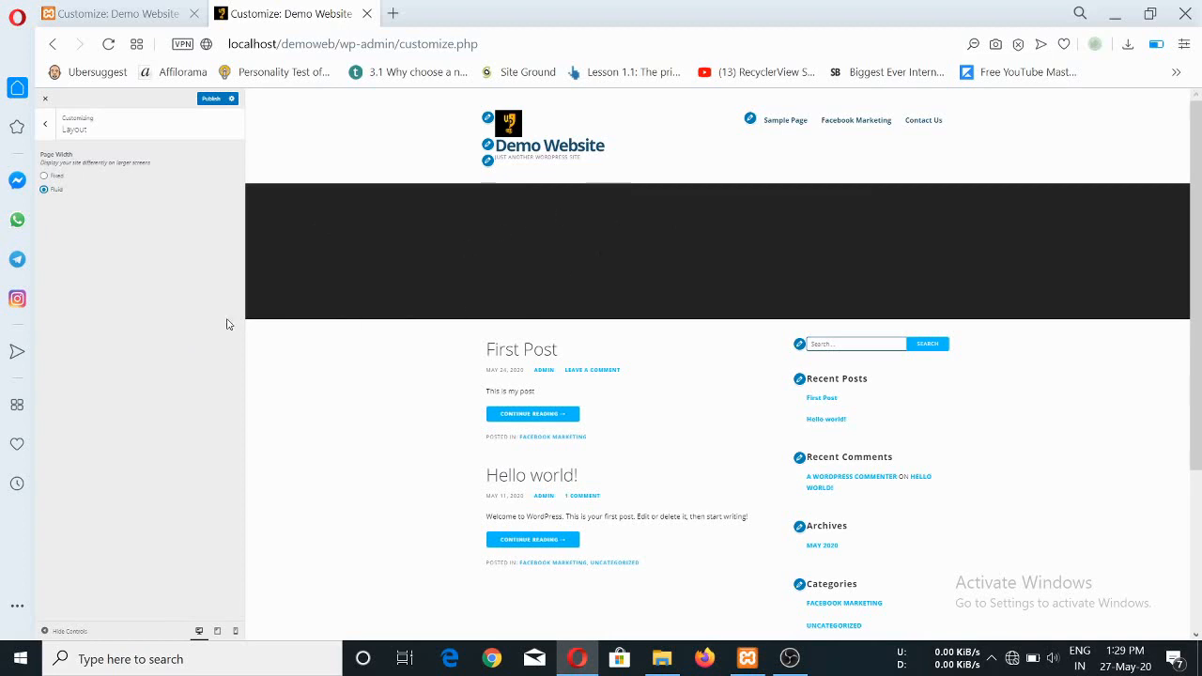
pyautogui.click(44, 177)
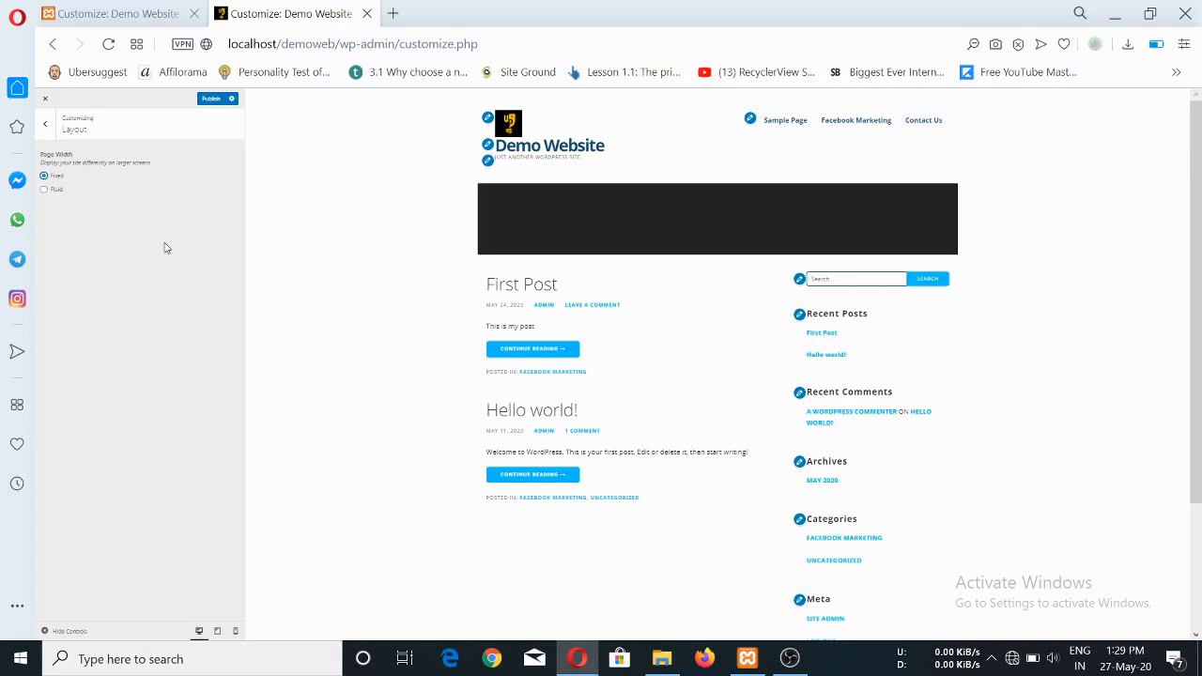
pyautogui.hotkey('ctrl', '-')
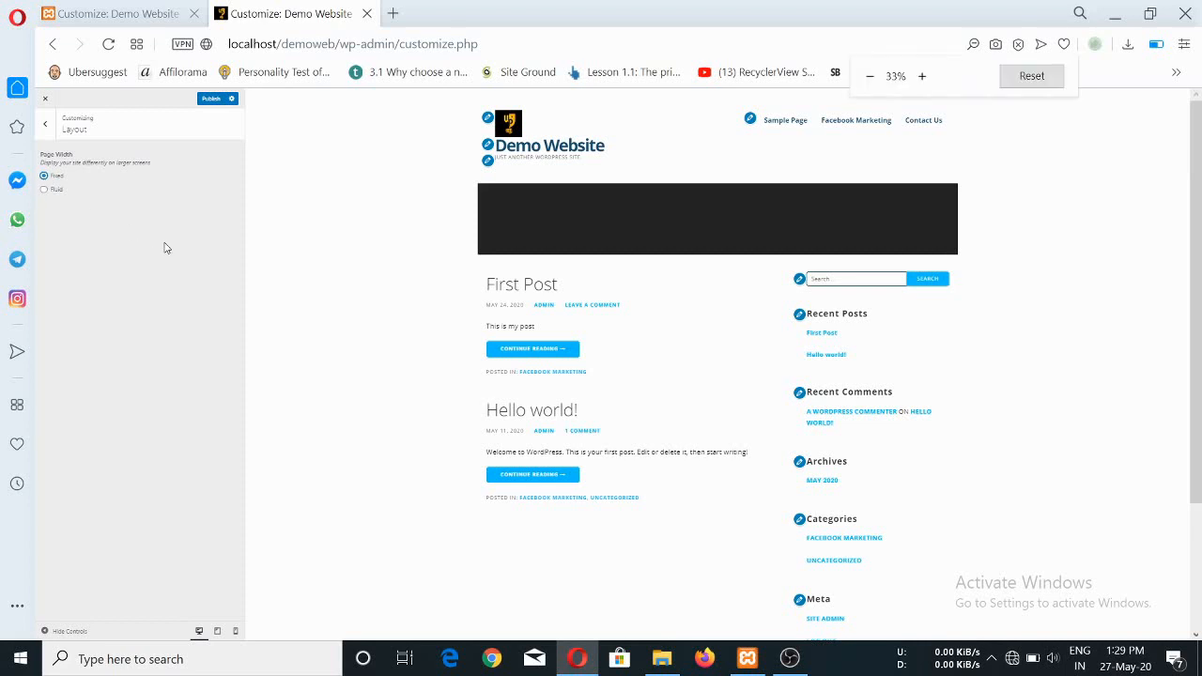
pyautogui.hotkey('ctrl', '+')
pyautogui.hotkey('ctrl', '+')
pyautogui.hotkey('ctrl', '+')
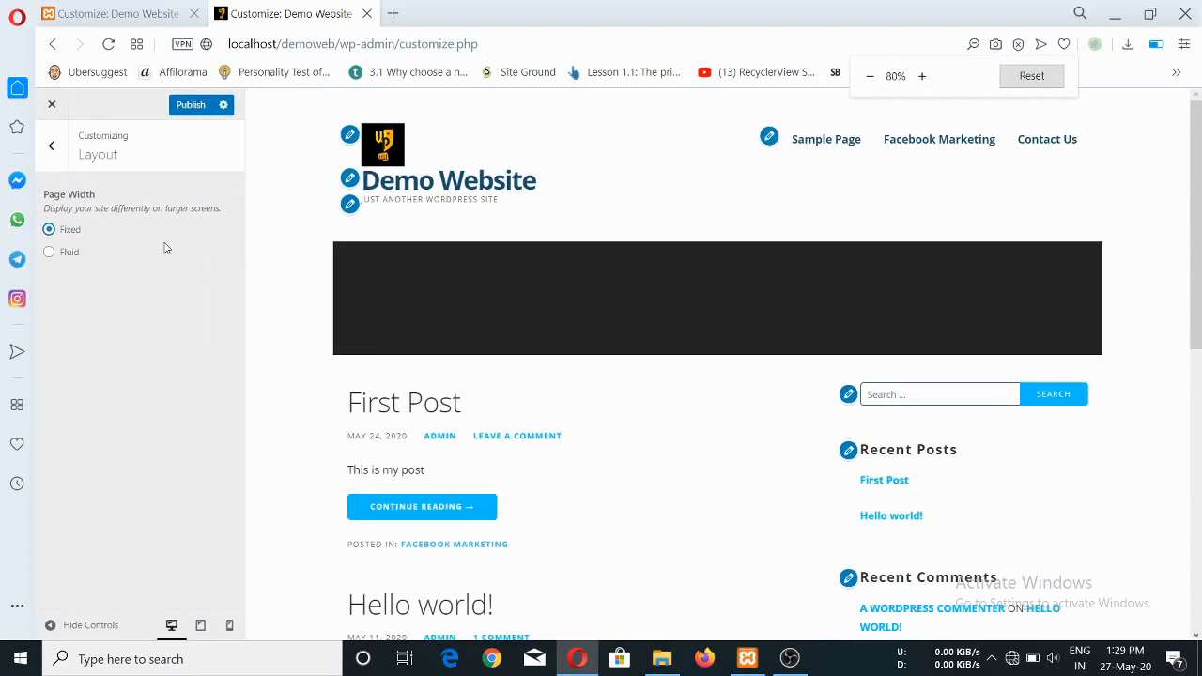
pyautogui.hotkey('ctrl', '+')
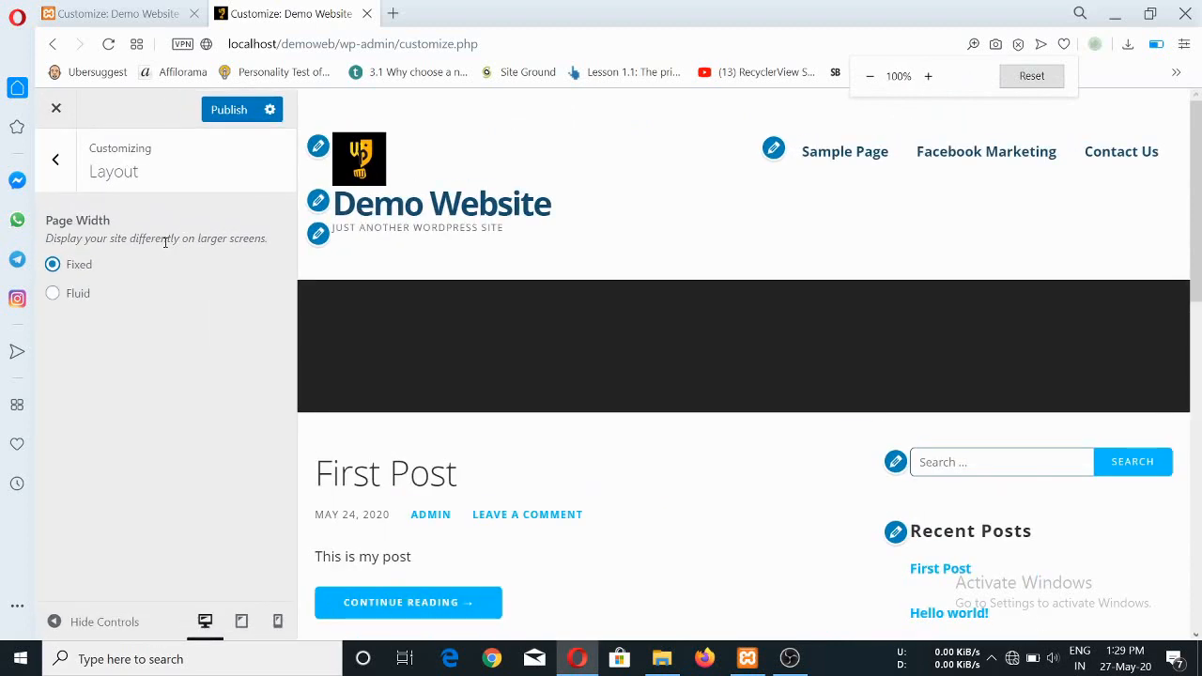
# - Leave the Layout settings and open the Color Schemes settings of the Colors section
pyautogui.click(55, 160)
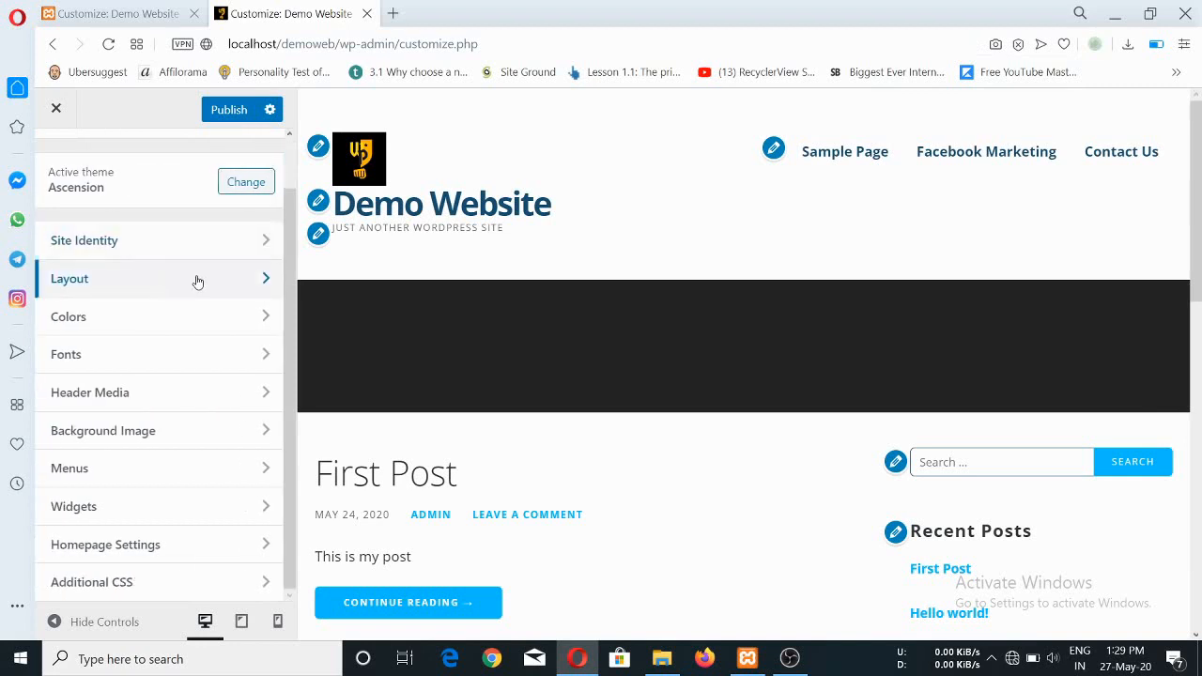
pyautogui.click(253, 320)
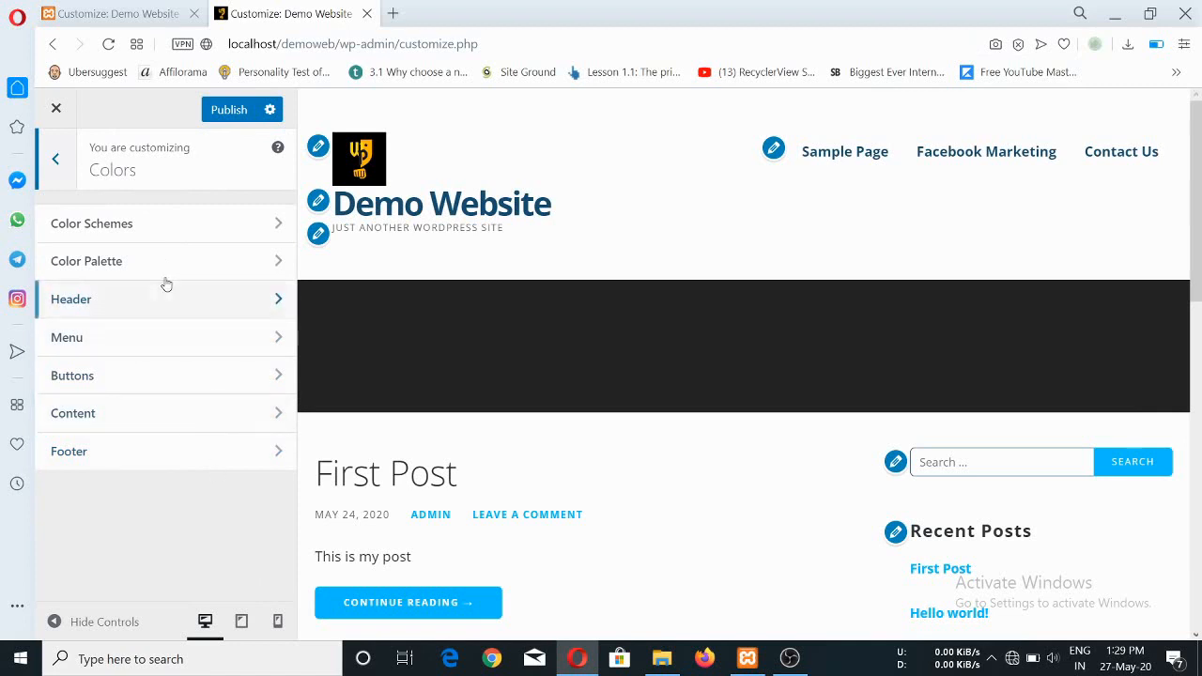
pyautogui.click(276, 226)
# - Try the Cool base color scheme and check how the posts and sidebar look in the preview
pyautogui.click(274, 248)
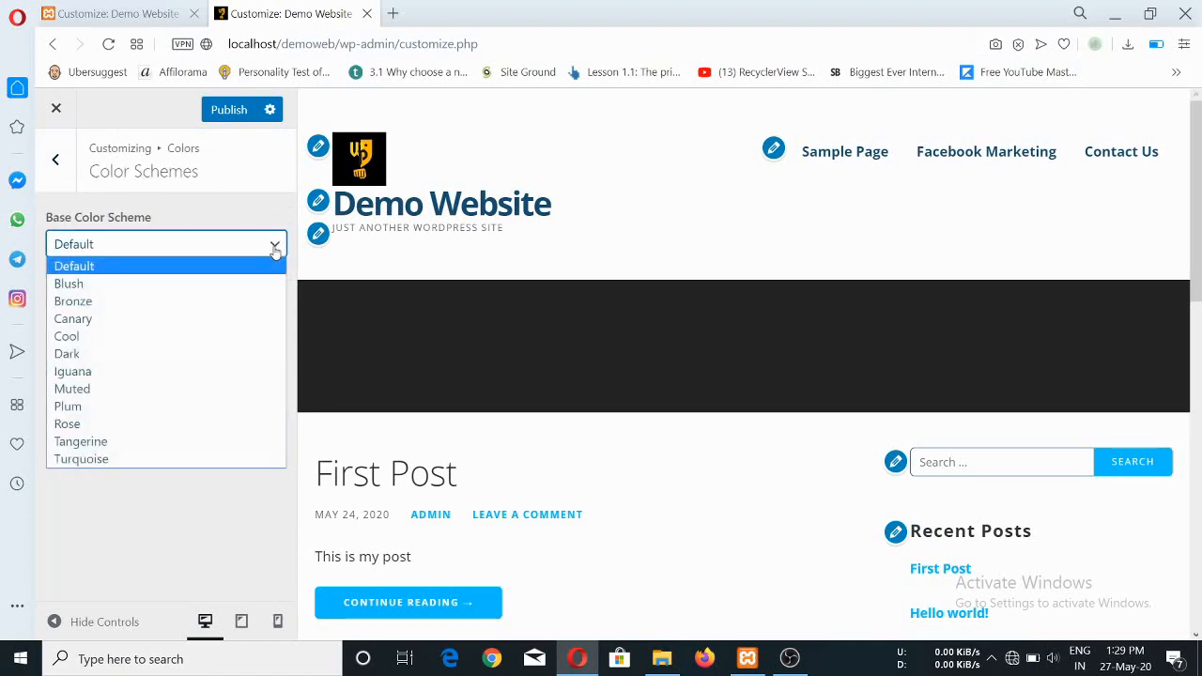
pyautogui.click(129, 339)
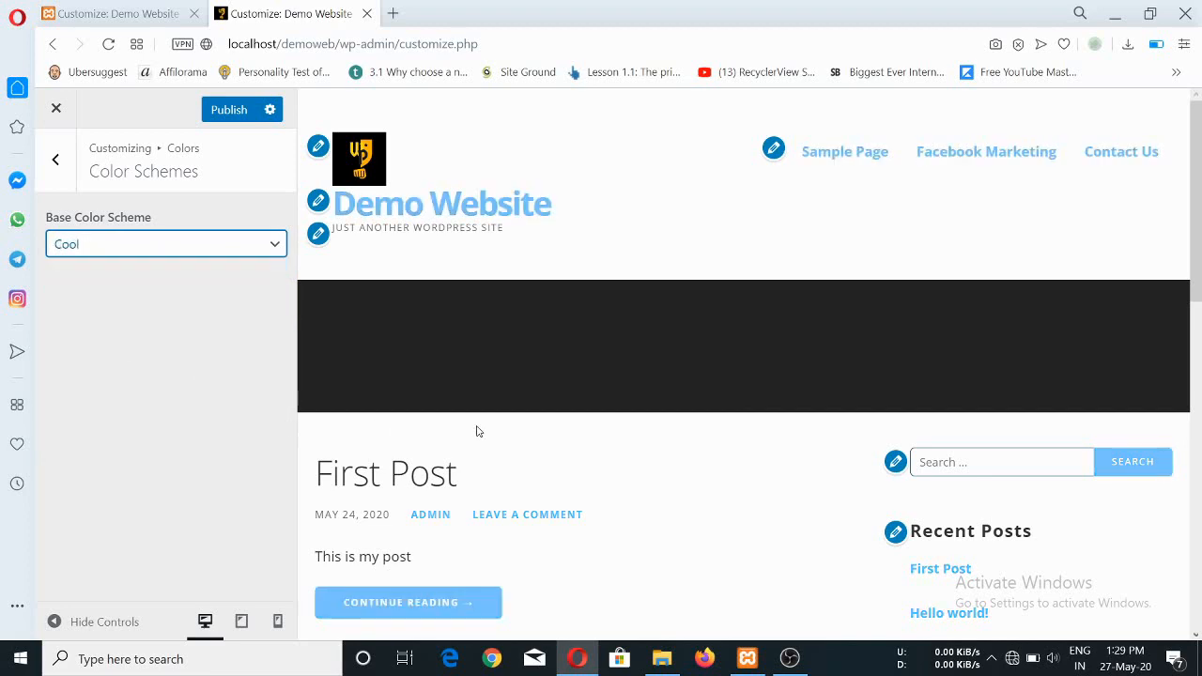
pyautogui.scroll(-4, 475, 431)
pyautogui.scroll(2, 375, 376)
# - Try the Plum base color scheme and look over the posts and sidebar in the preview
pyautogui.click(268, 243)
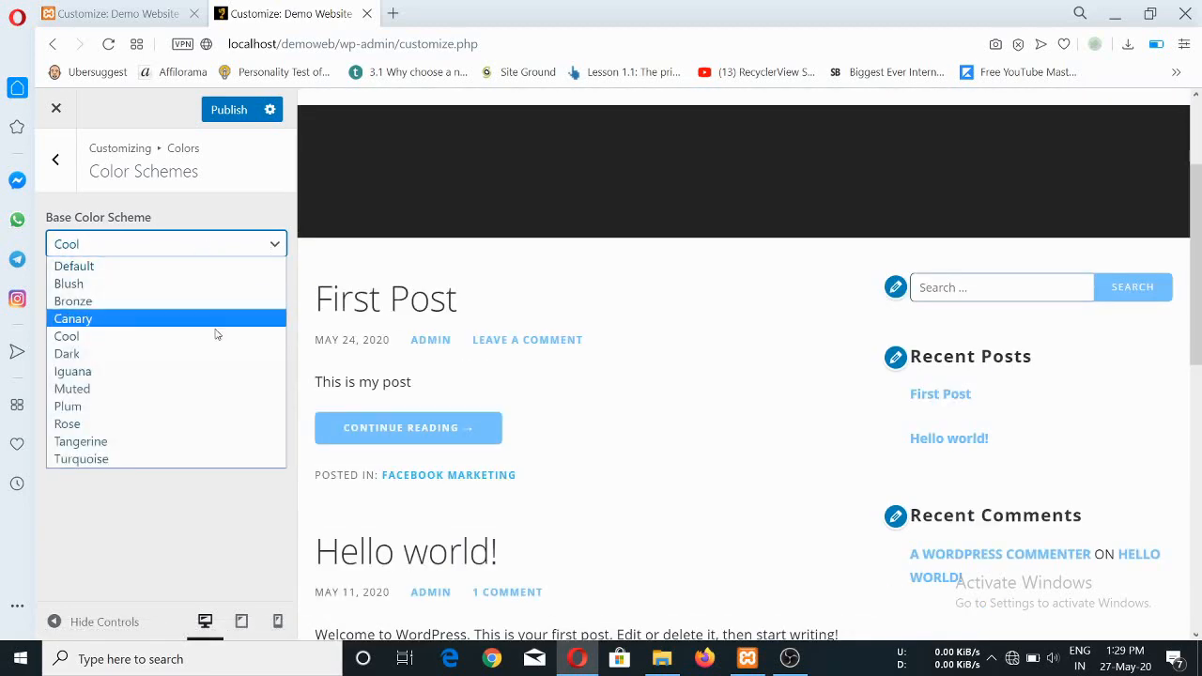
pyautogui.click(154, 410)
pyautogui.scroll(-2, 745, 357)
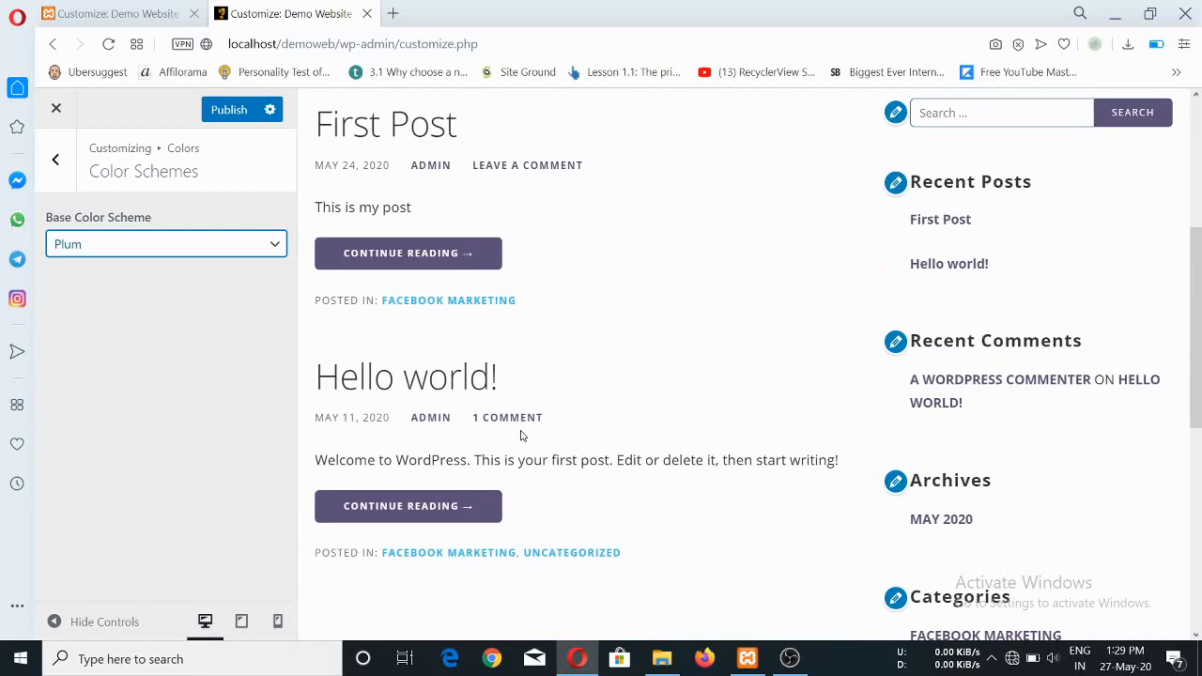
pyautogui.scroll(2, 585, 245)
# - Try the Tangerine base color scheme in the preview, and set the scheme back to Default
pyautogui.click(211, 252)
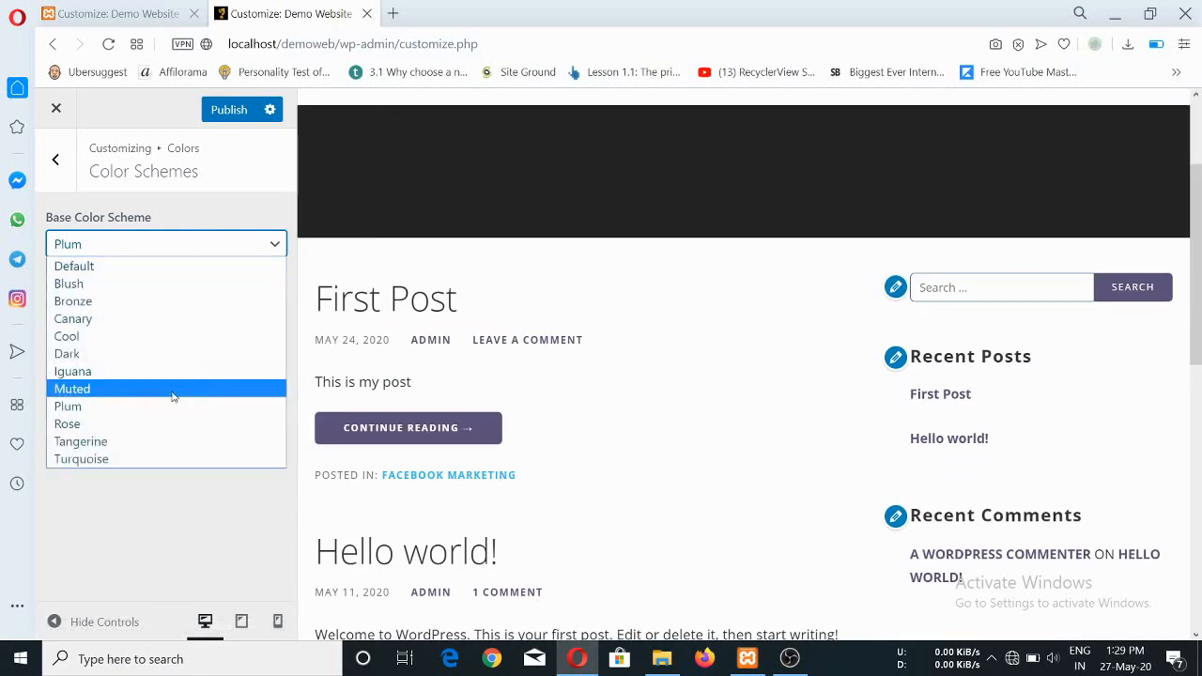
pyautogui.click(179, 440)
pyautogui.click(197, 249)
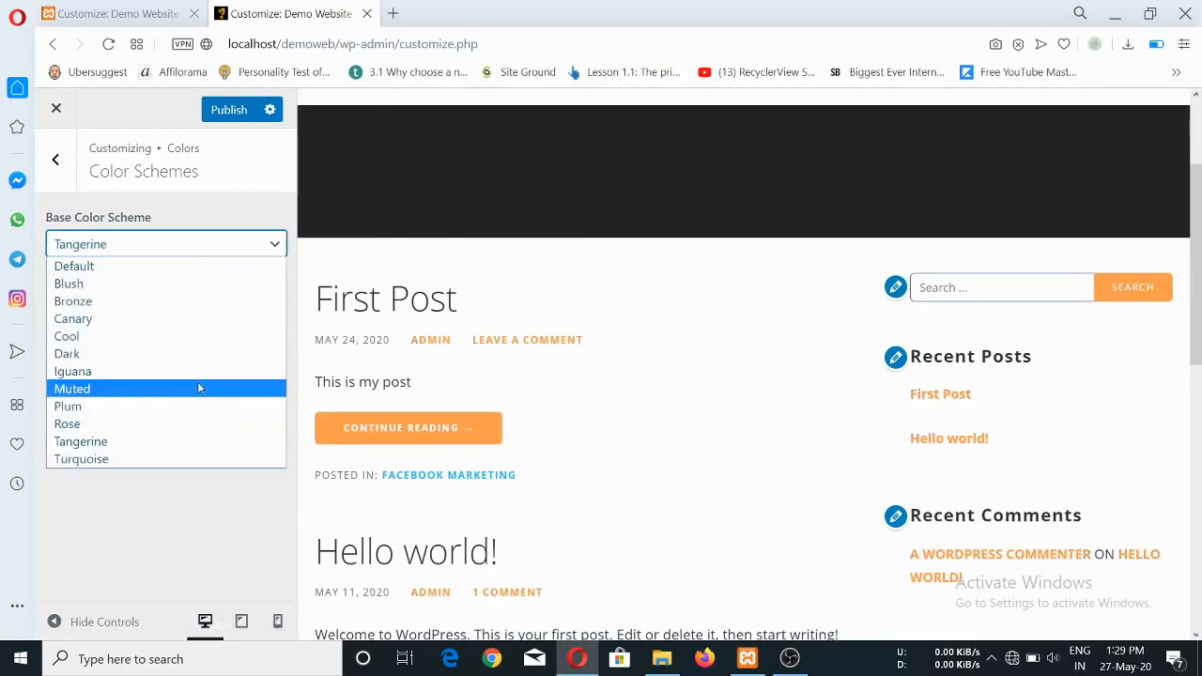
pyautogui.click(103, 264)
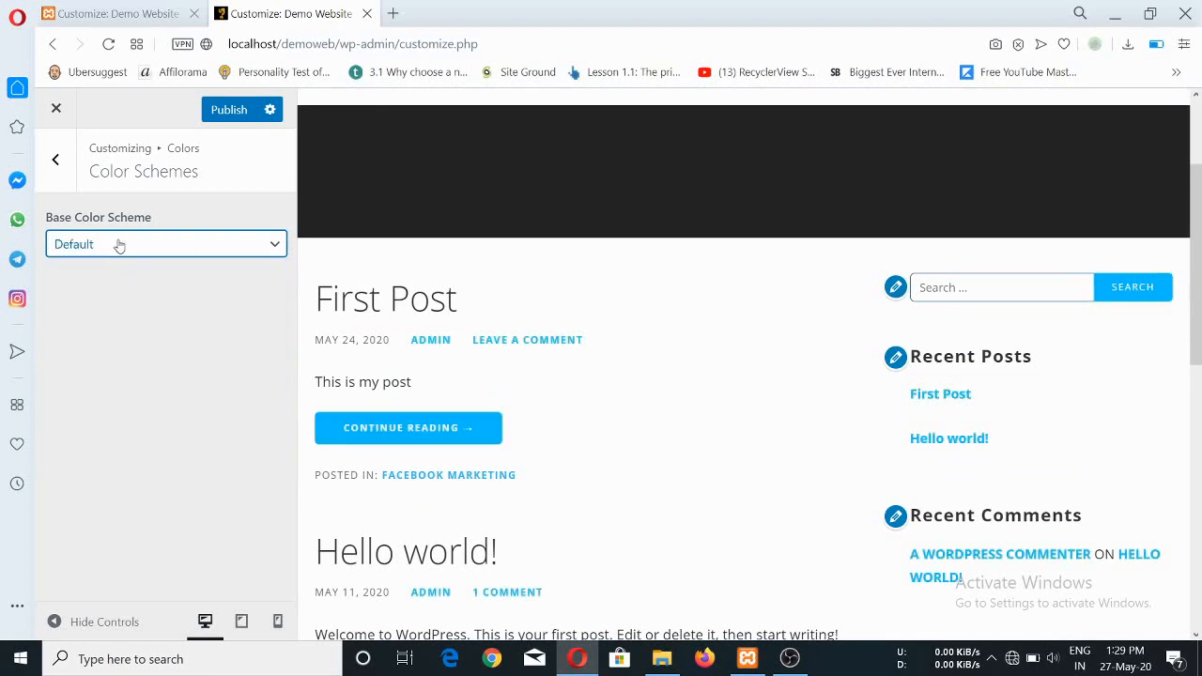
# - Look over the Color Palette settings in the Colors section, and open the Header color settings
pyautogui.click(55, 160)
pyautogui.click(242, 271)
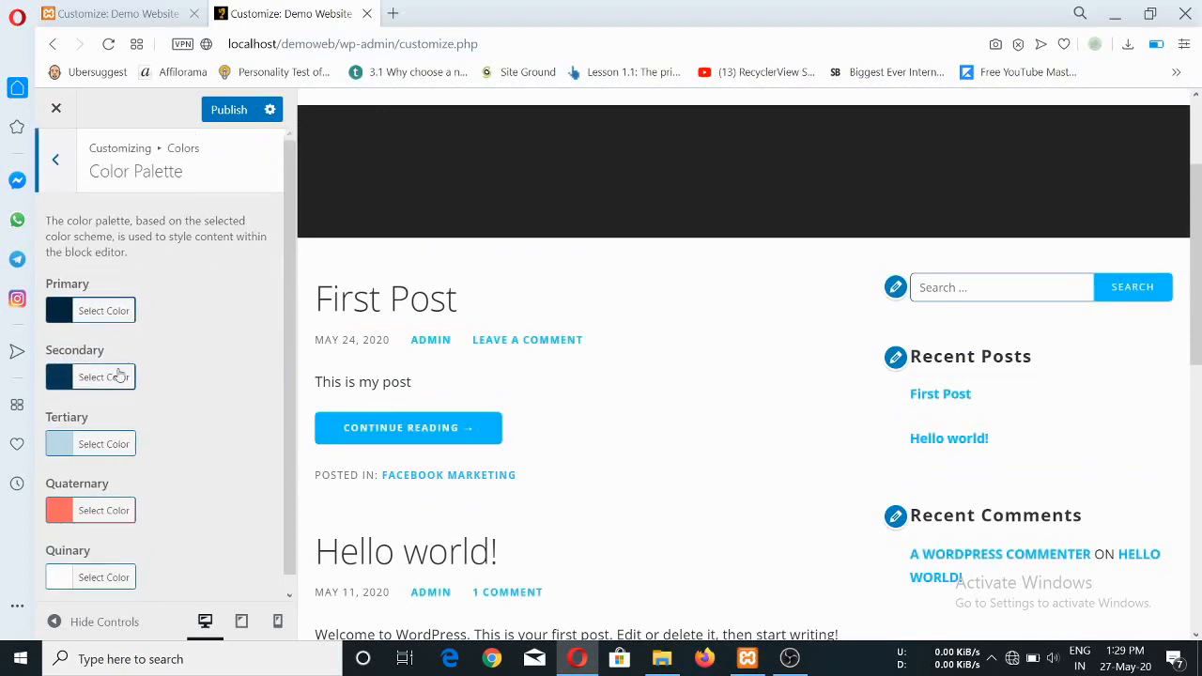
pyautogui.click(92, 318)
pyautogui.click(227, 265)
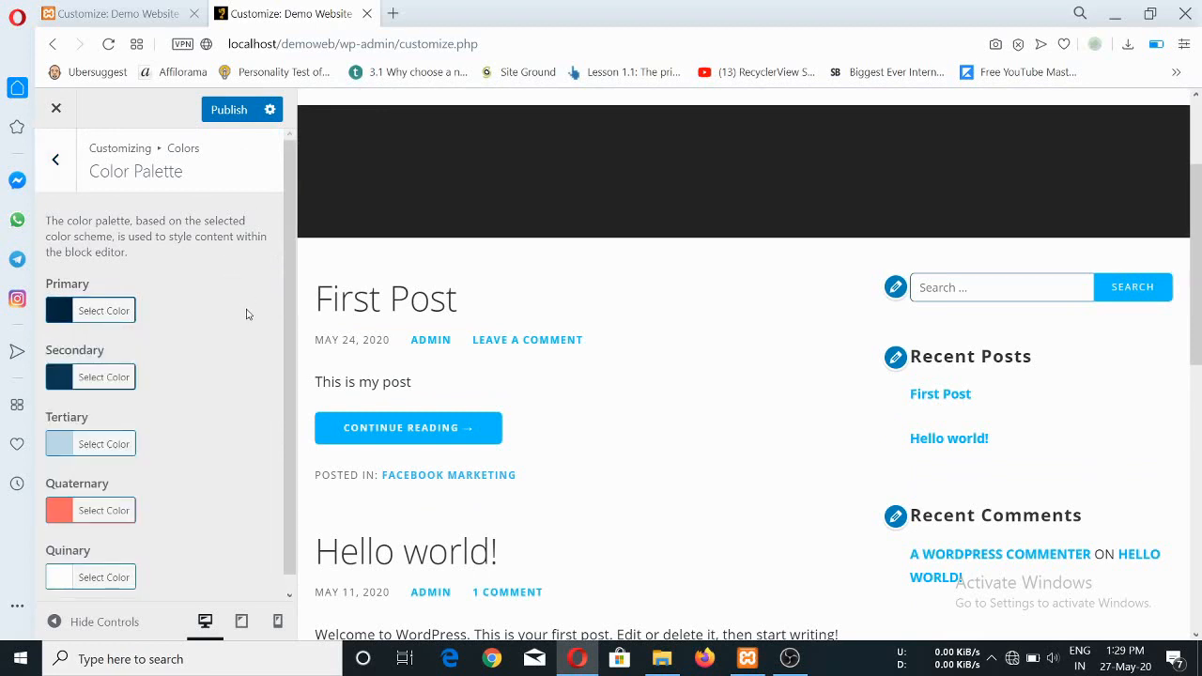
pyautogui.scroll(-1, 159, 429)
pyautogui.scroll(1, 170, 364)
pyautogui.click(55, 158)
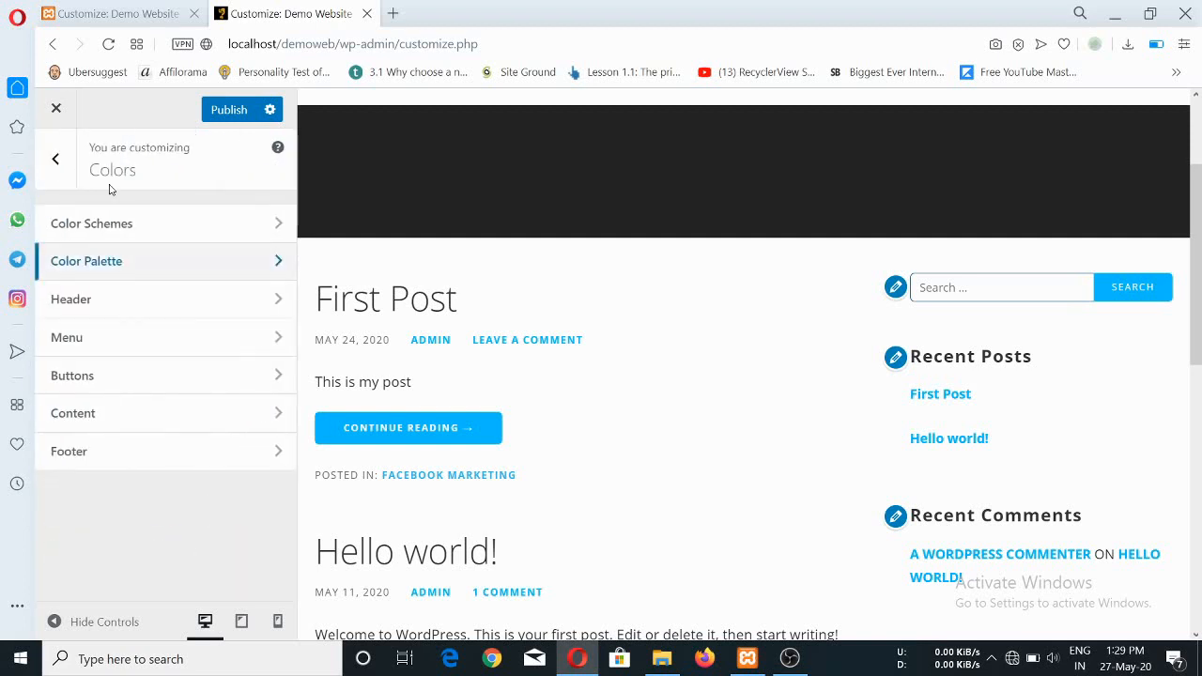
pyautogui.click(240, 303)
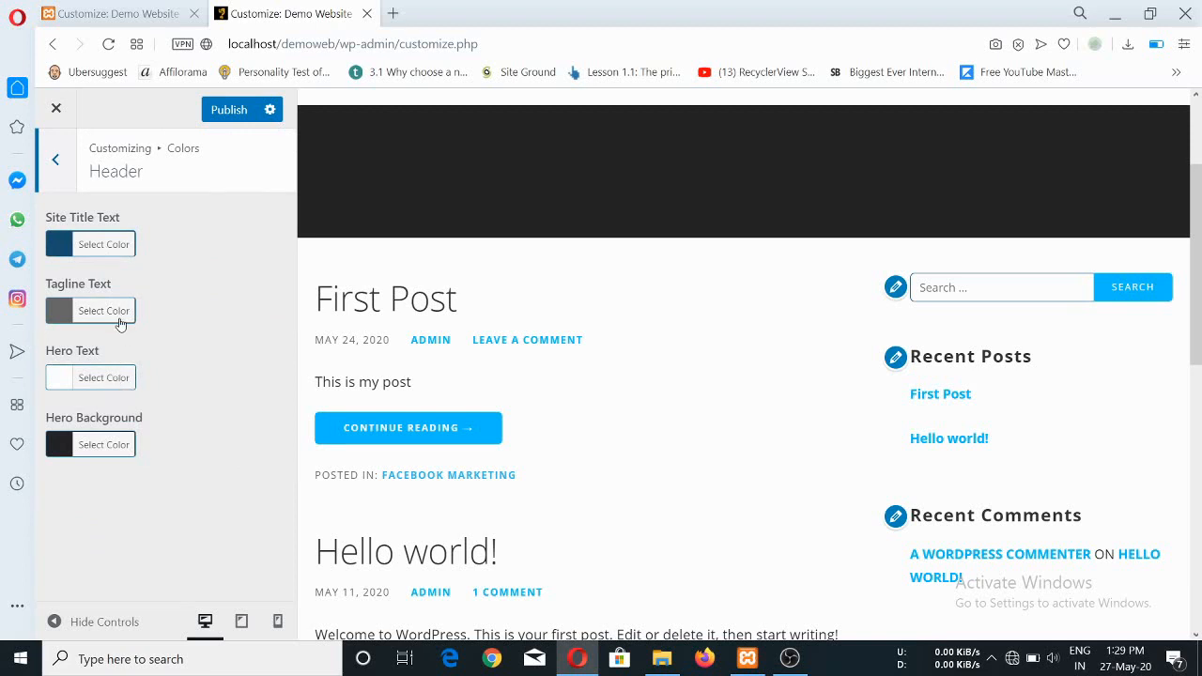
# - Try purple #a92bdb for the Site Title Text and check the site header in the preview
pyautogui.click(93, 248)
pyautogui.moveTo(144, 367); pyautogui.dragTo(180, 301)
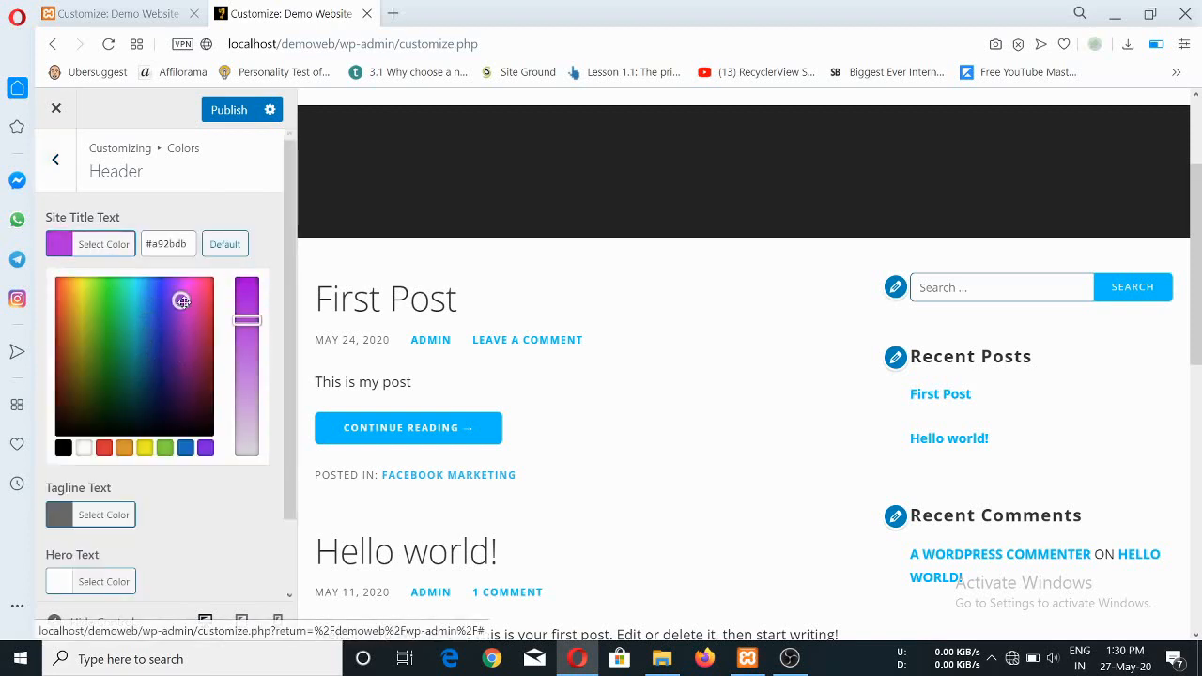
pyautogui.click(170, 512)
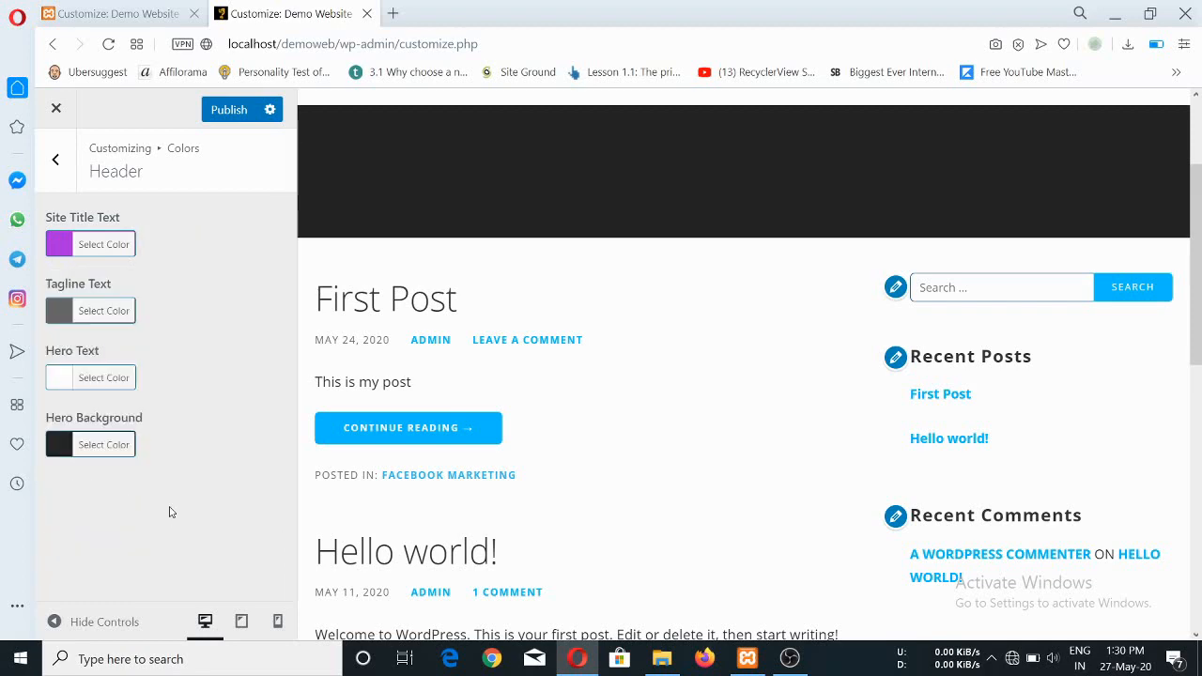
pyautogui.scroll(-5, 598, 501)
pyautogui.scroll(7, 651, 502)
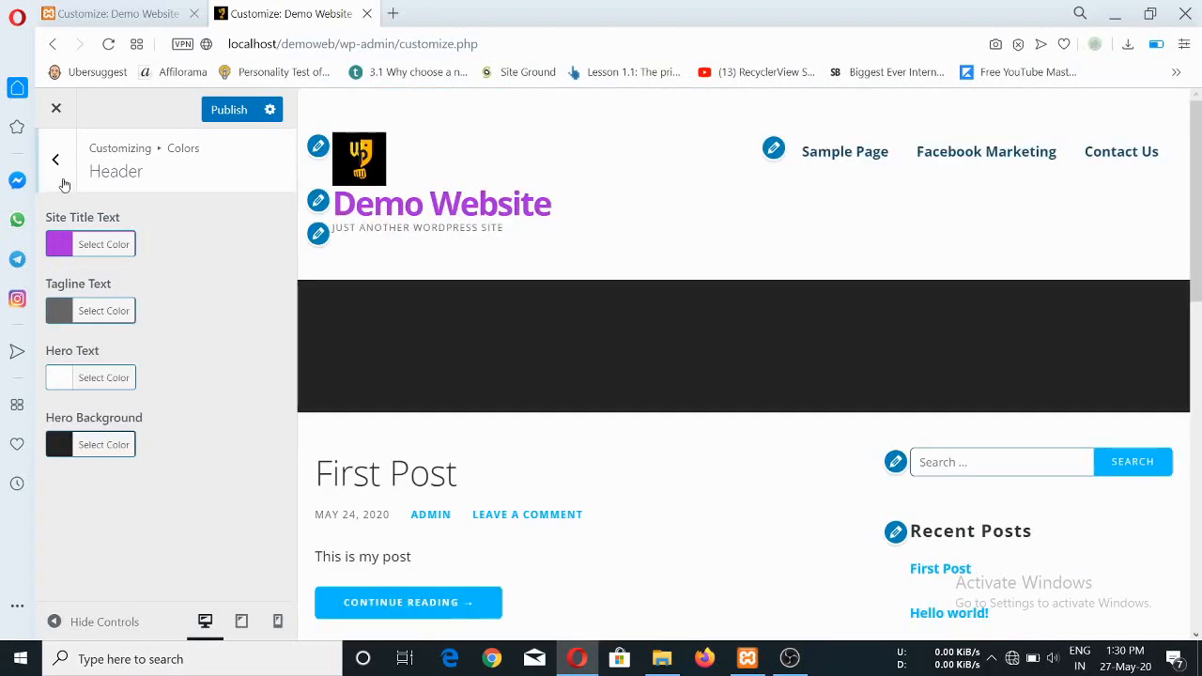
pyautogui.scroll(-2, 398, 225)
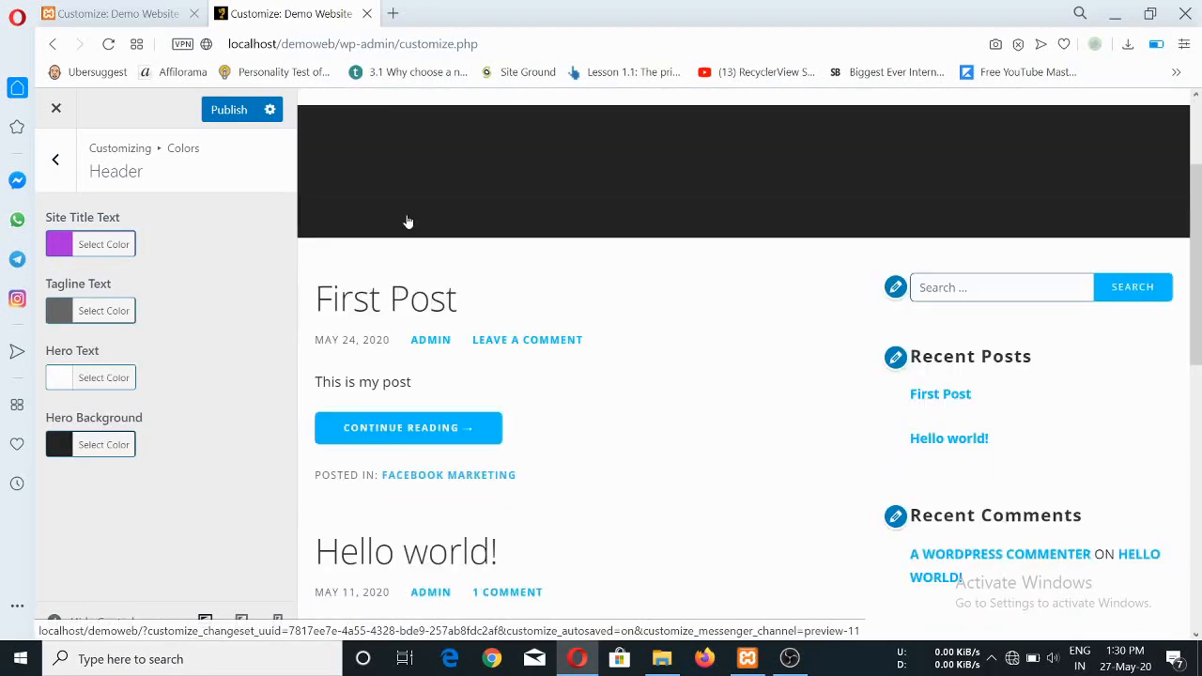
pyautogui.scroll(2, 408, 222)
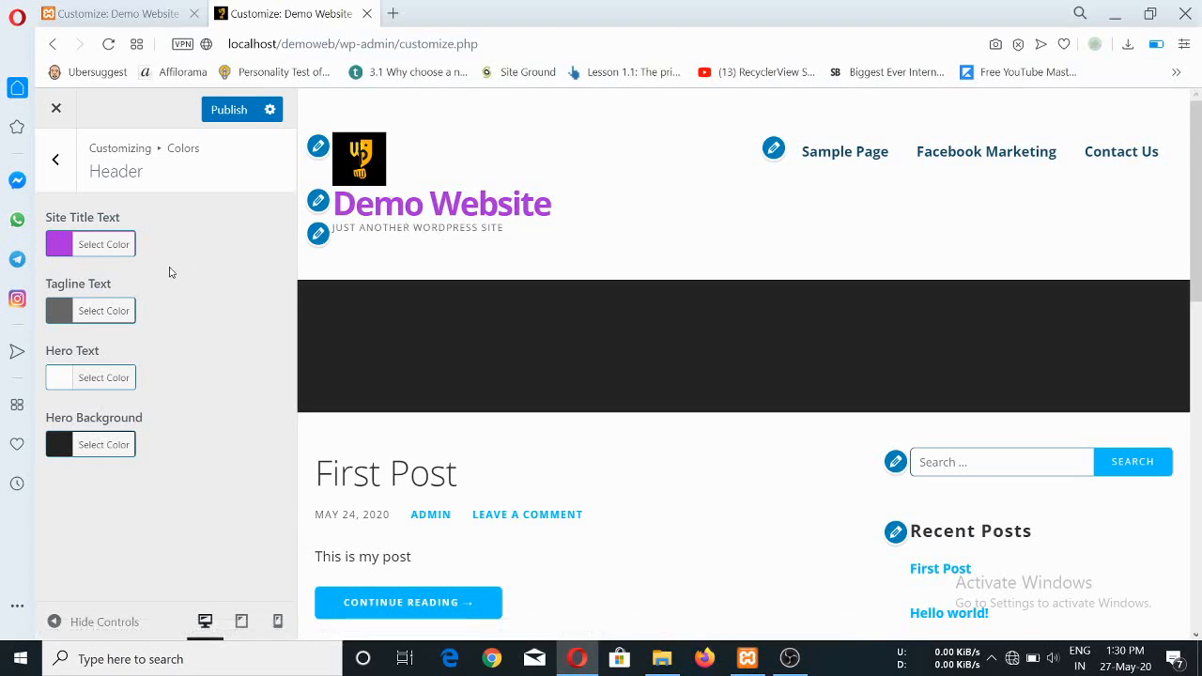
# - Set the header's Tagline Text color to the preset red #dd3333
pyautogui.click(98, 315)
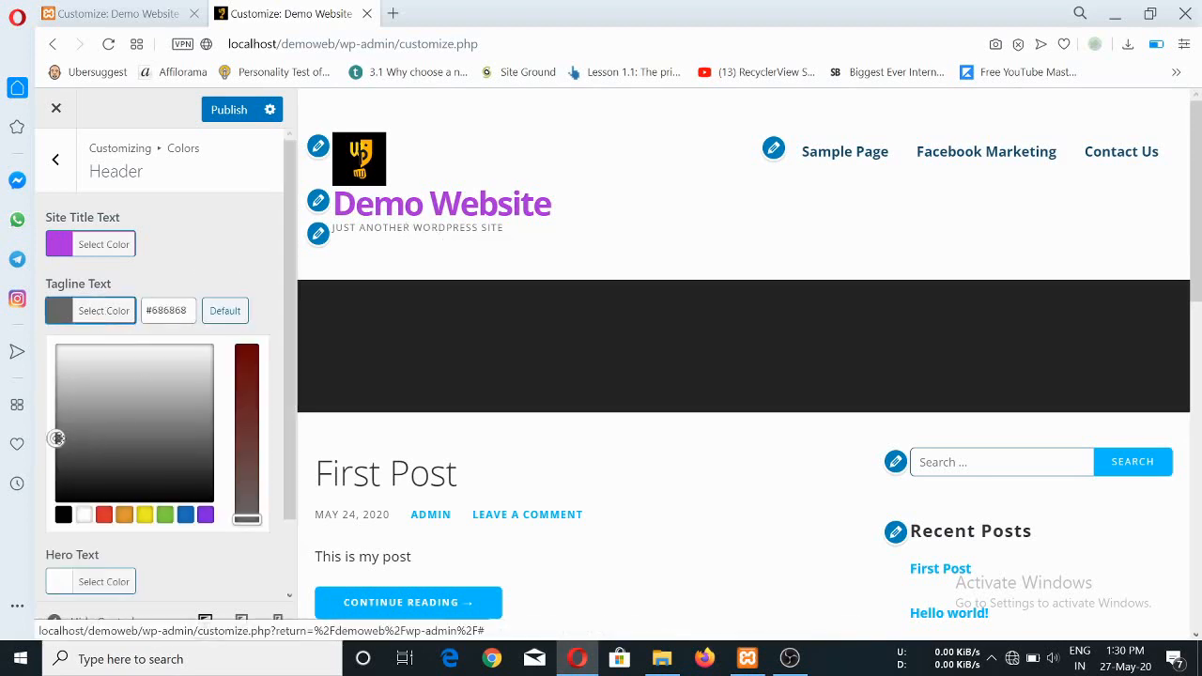
pyautogui.moveTo(83, 443)
pyautogui.mouseDown()
pyautogui.moveTo(110, 461)
pyautogui.moveTo(167, 389)
pyautogui.moveTo(156, 423)
pyautogui.moveTo(91, 411)
pyautogui.moveTo(82, 397)
pyautogui.moveTo(94, 461)
pyautogui.mouseUp()
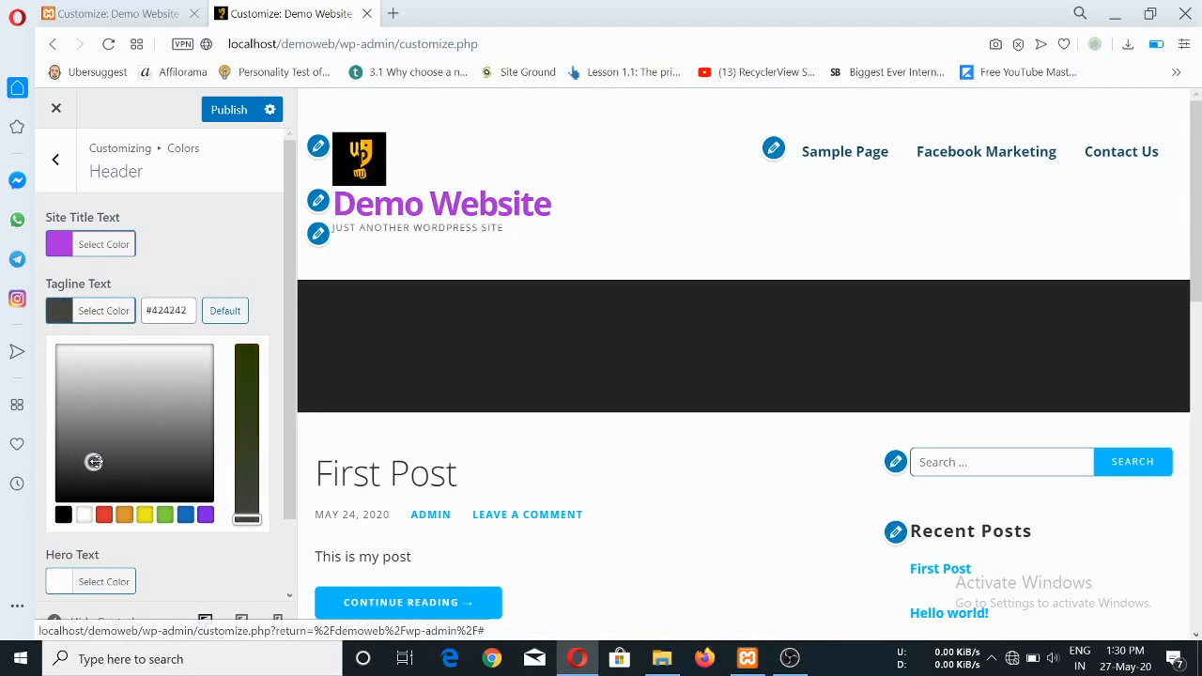
pyautogui.click(103, 515)
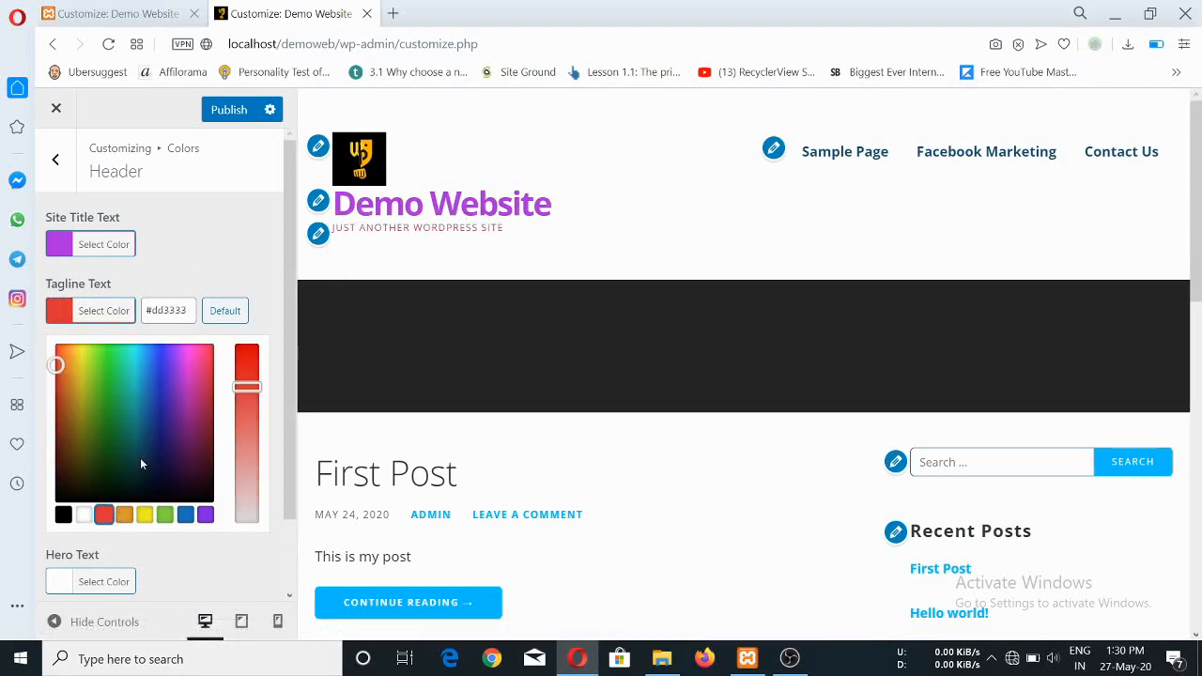
pyautogui.click(262, 261)
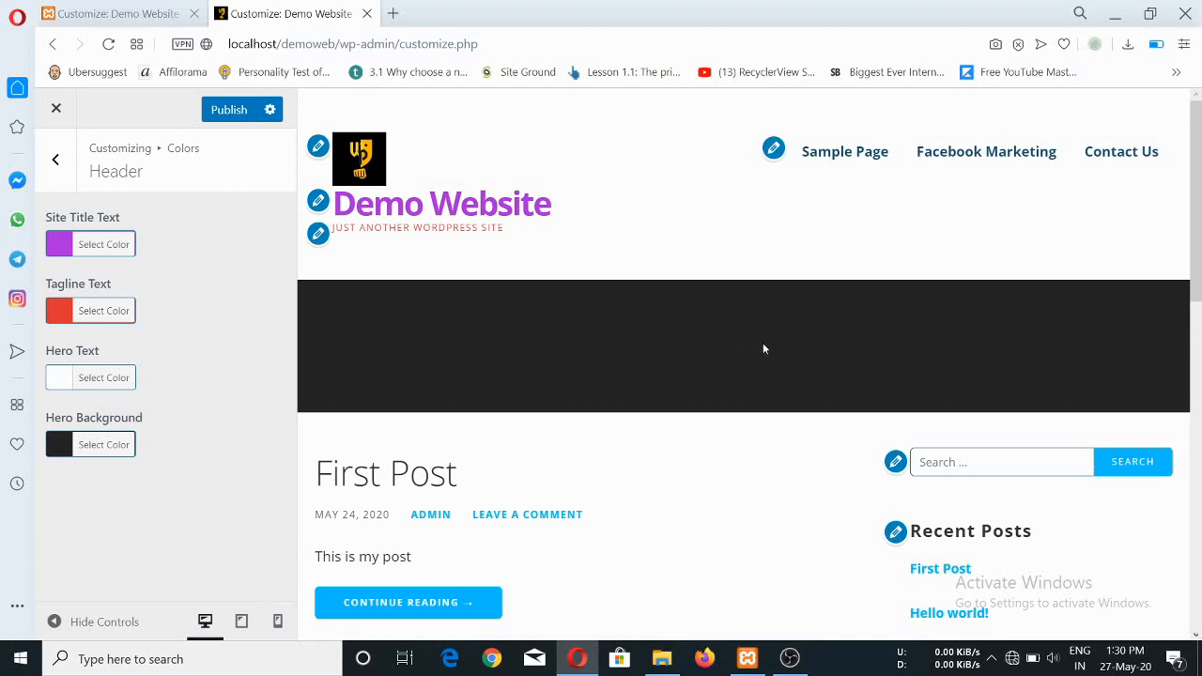
# - Set the header's Hero Background color to the gray #5b5b5b
pyautogui.click(100, 446)
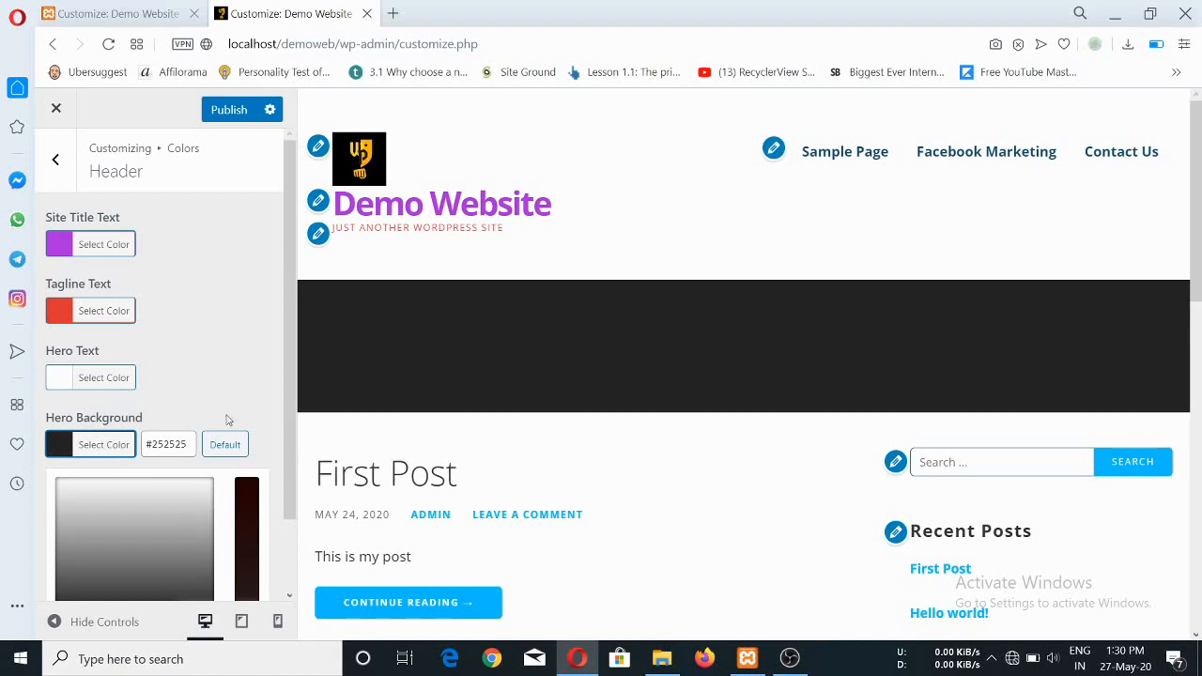
pyautogui.click(164, 542)
pyautogui.moveTo(181, 514); pyautogui.dragTo(122, 580)
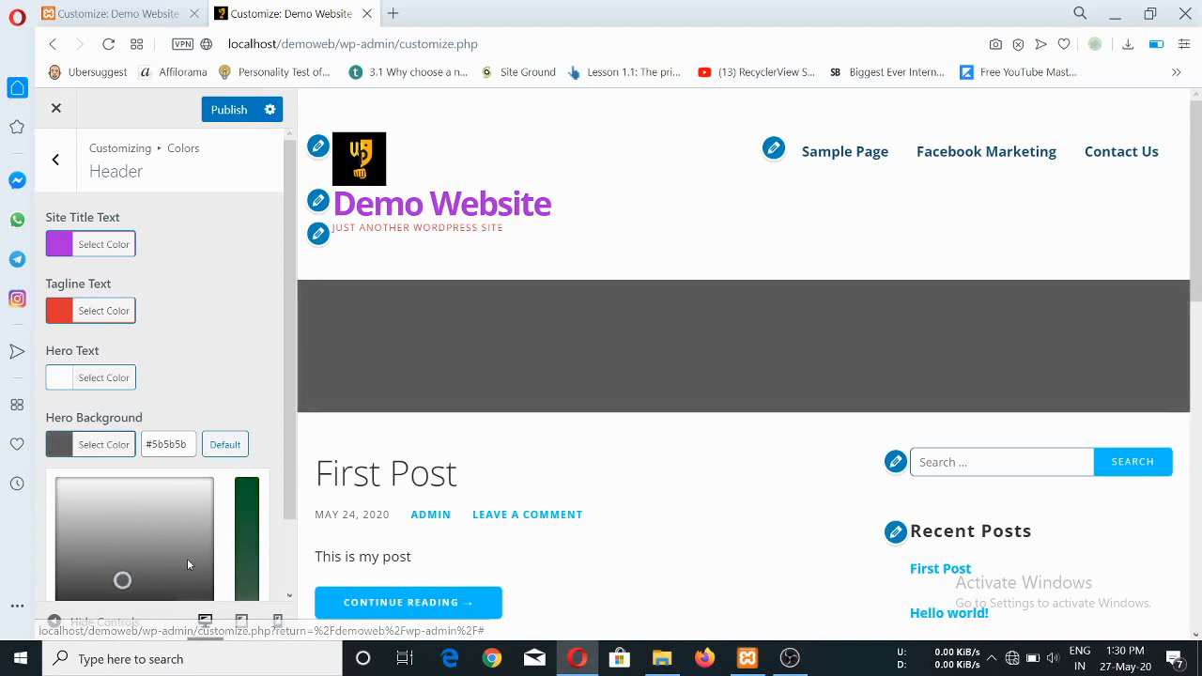
pyautogui.click(232, 382)
# - Change the Site Title Text color to blue #2263ad and leave the Header color settings
pyautogui.click(108, 246)
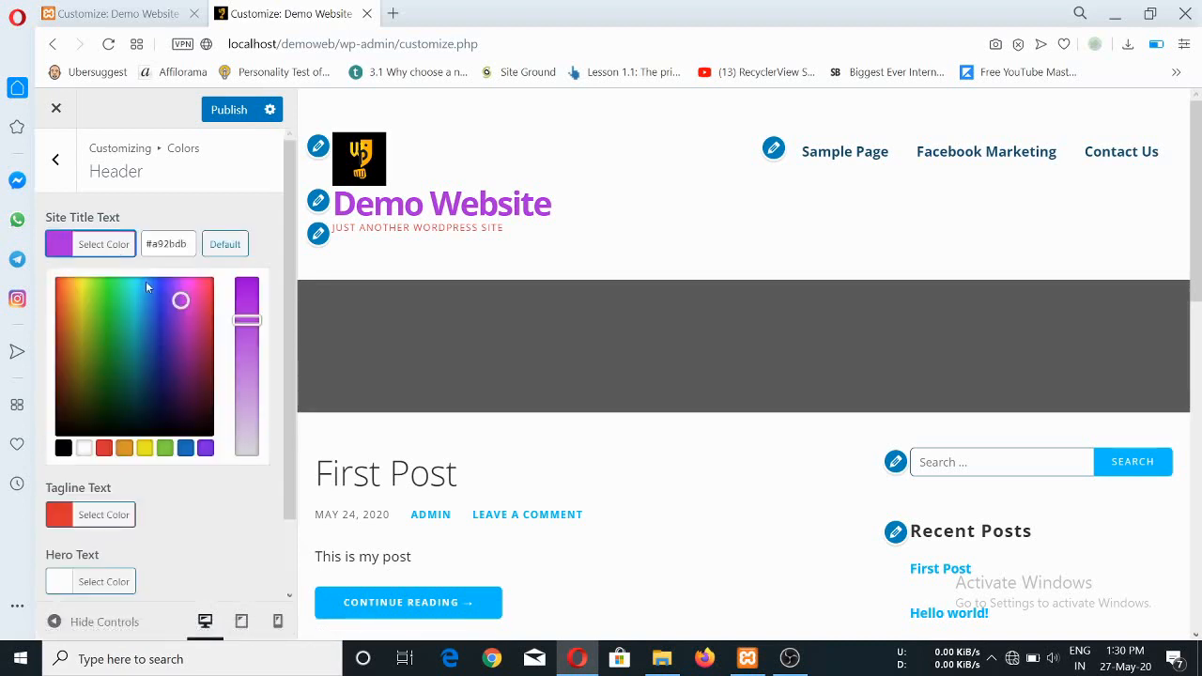
pyautogui.moveTo(178, 311); pyautogui.dragTo(148, 327)
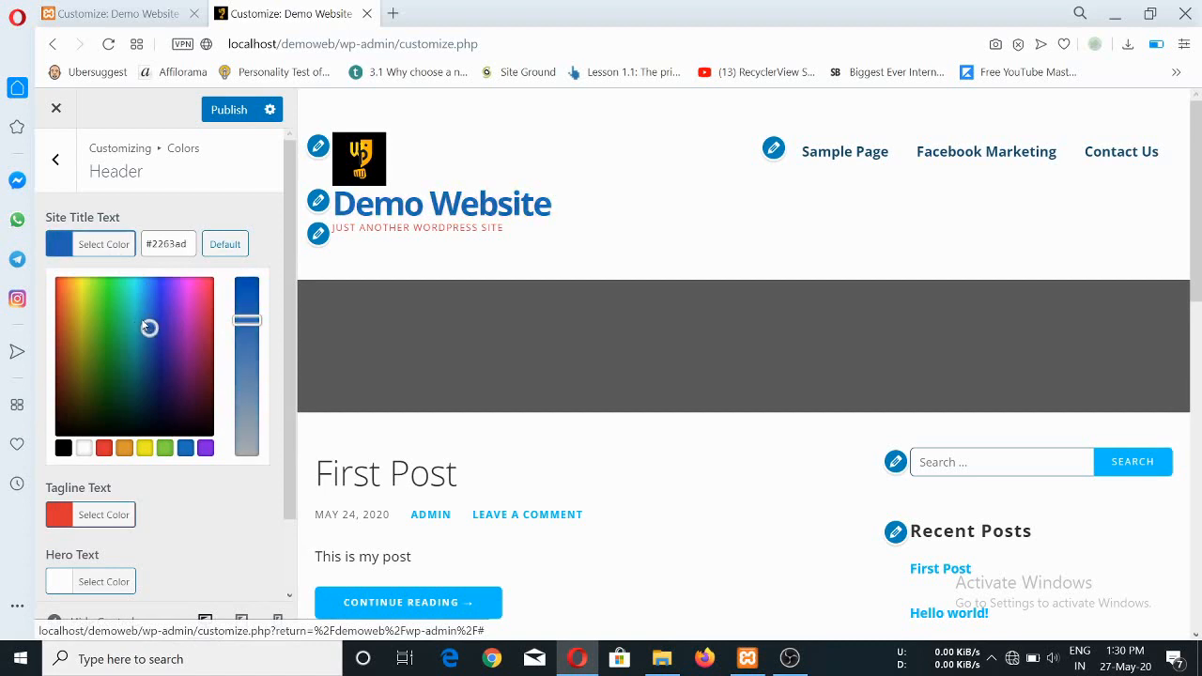
pyautogui.click(267, 225)
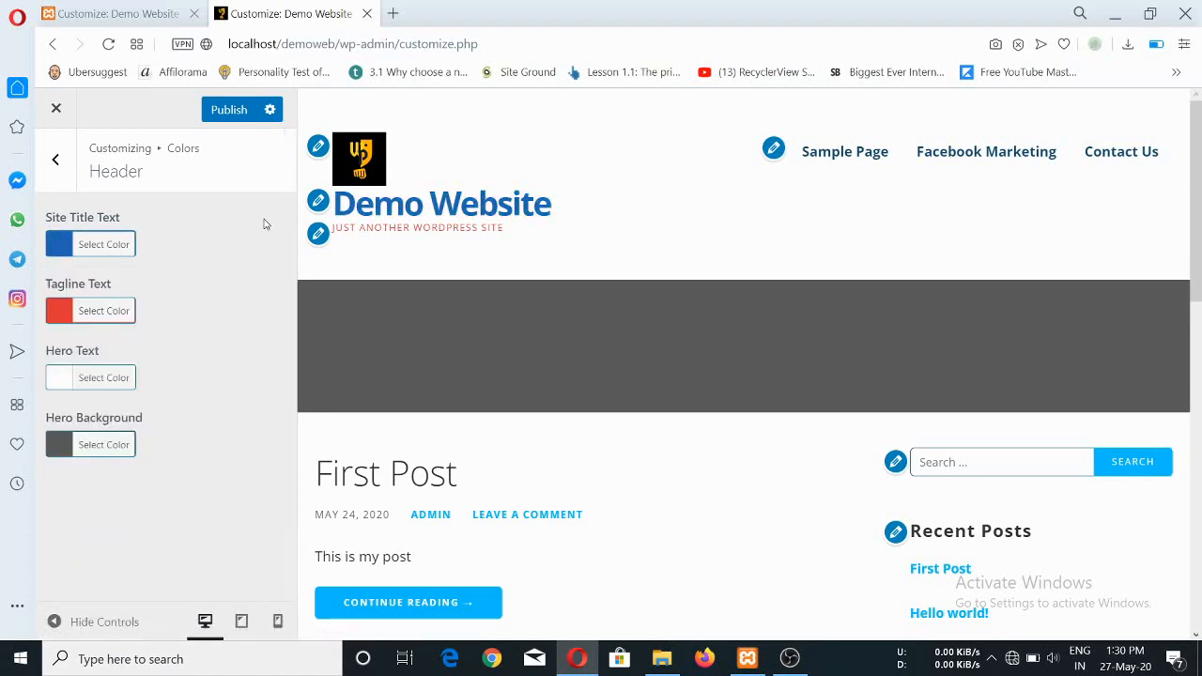
pyautogui.click(57, 162)
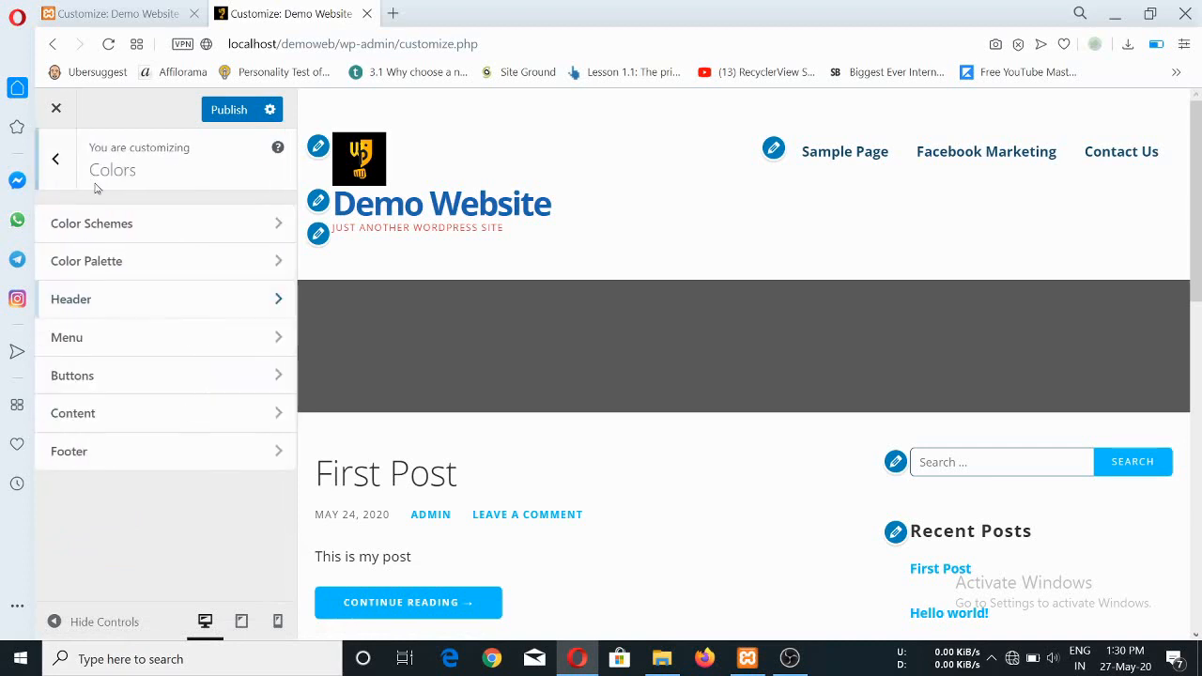
# - Open the Menu color settings and set the menu Text color to blue #01539b
pyautogui.click(281, 340)
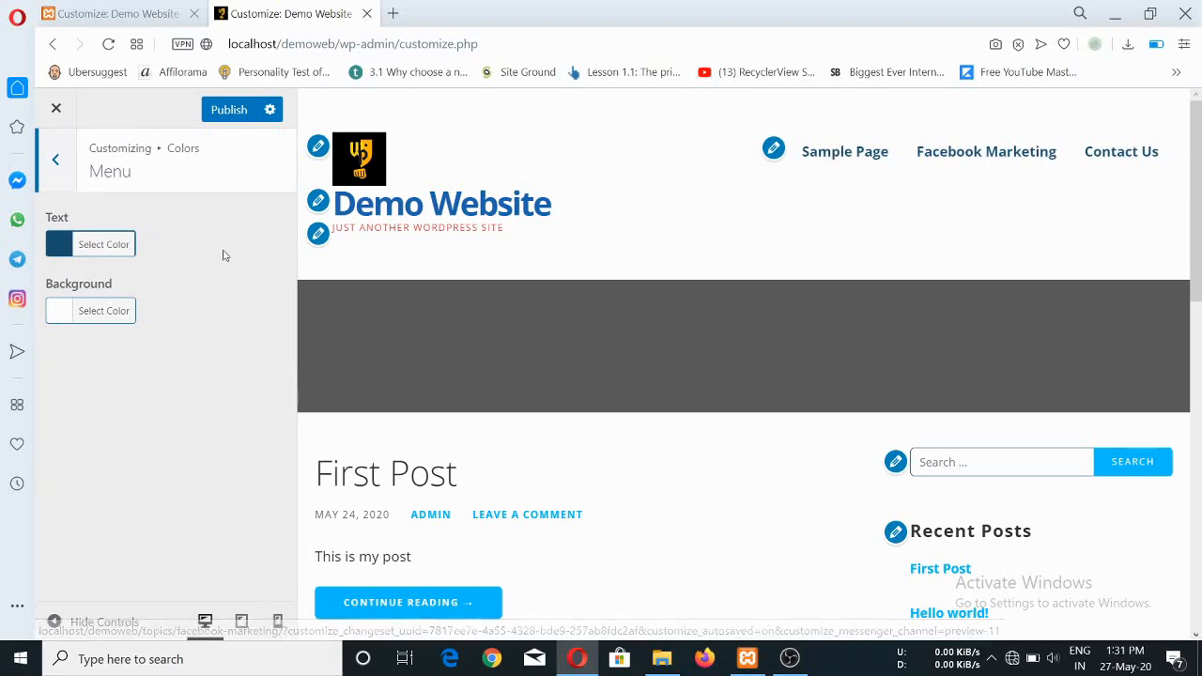
pyautogui.click(105, 244)
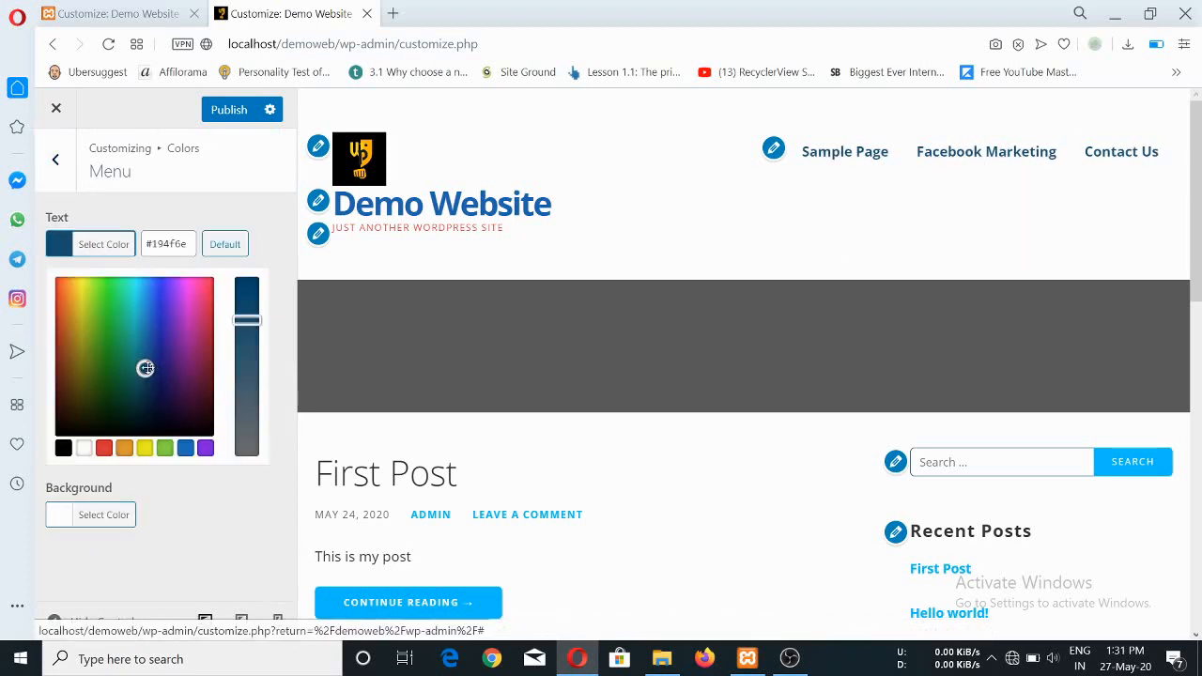
pyautogui.moveTo(145, 368); pyautogui.dragTo(194, 368)
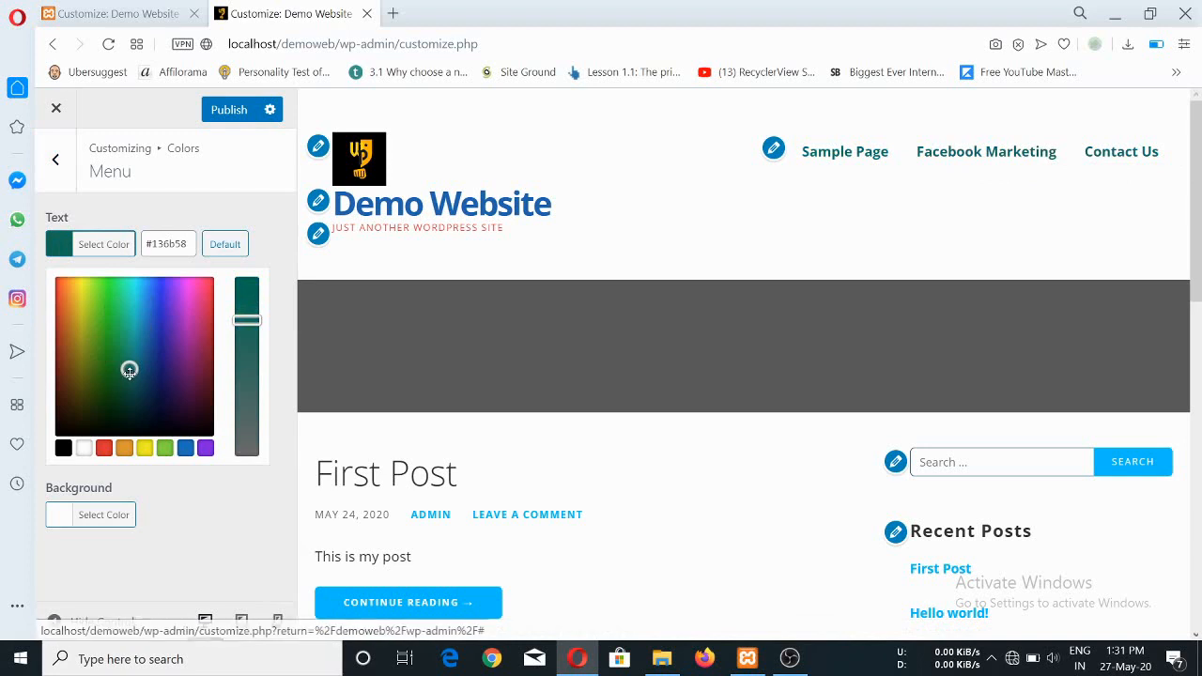
pyautogui.moveTo(97, 366); pyautogui.dragTo(147, 353)
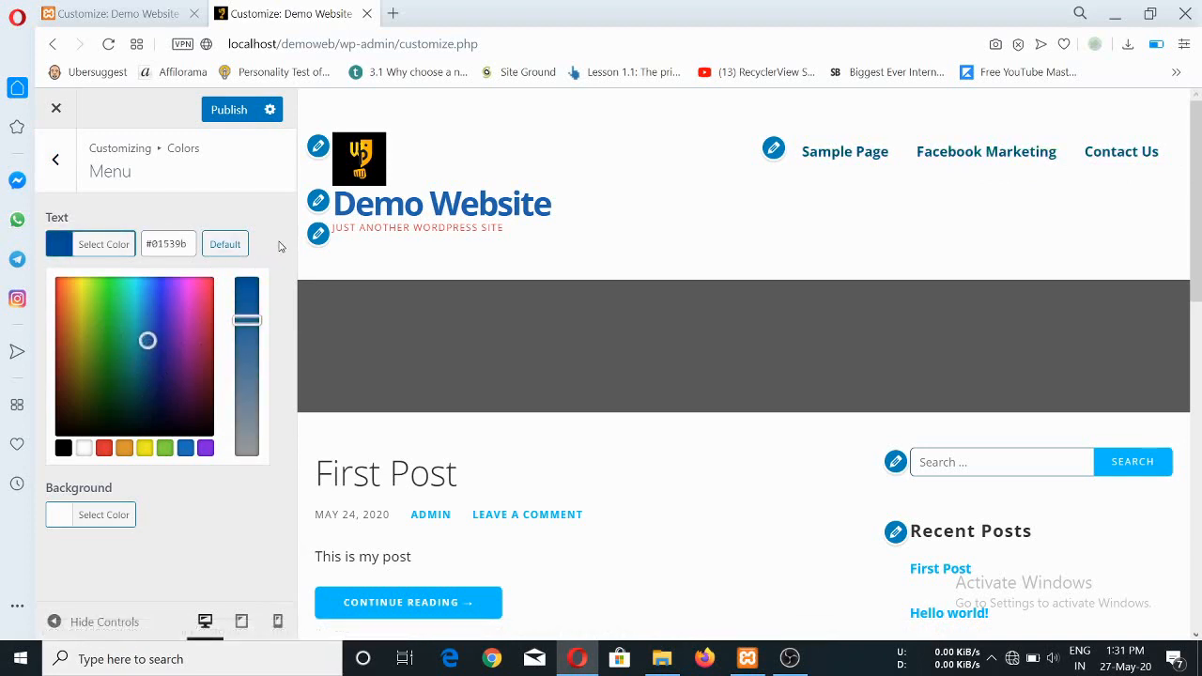
pyautogui.click(279, 281)
# - Try adjusting the menu Background color, ending on white #ffffff
pyautogui.click(92, 315)
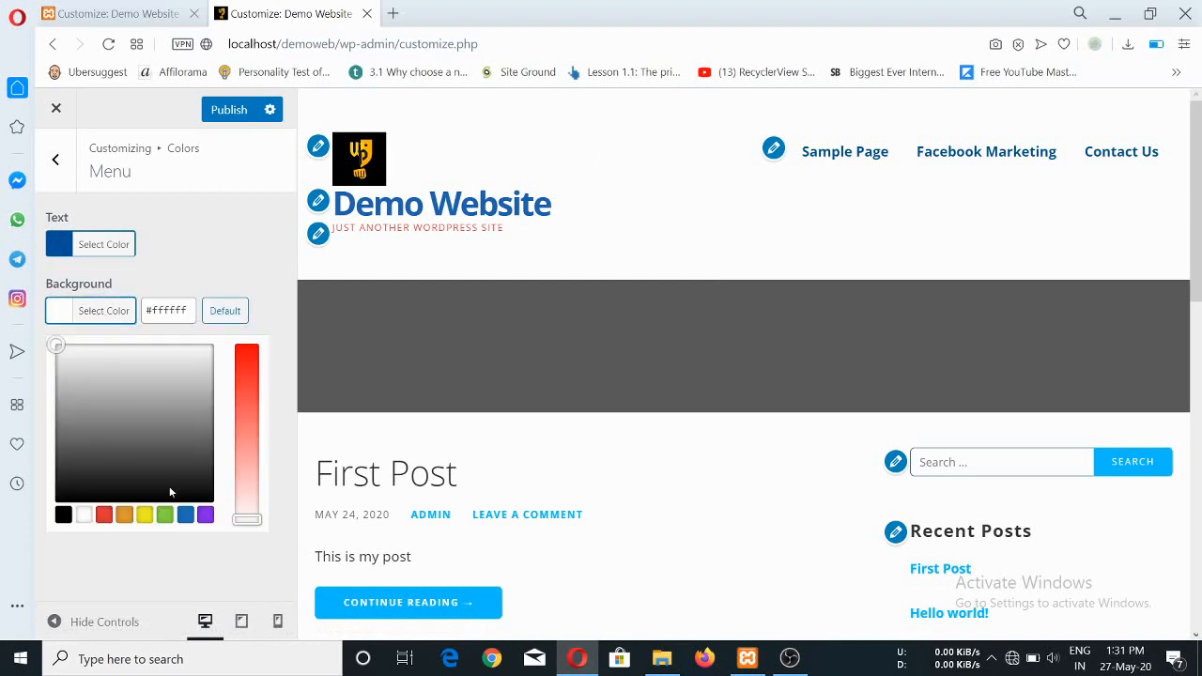
pyautogui.moveTo(57, 346)
pyautogui.mouseDown()
pyautogui.moveTo(89, 424)
pyautogui.moveTo(70, 387)
pyautogui.moveTo(140, 355)
pyautogui.moveTo(163, 375)
pyautogui.moveTo(46, 325)
pyautogui.mouseUp()
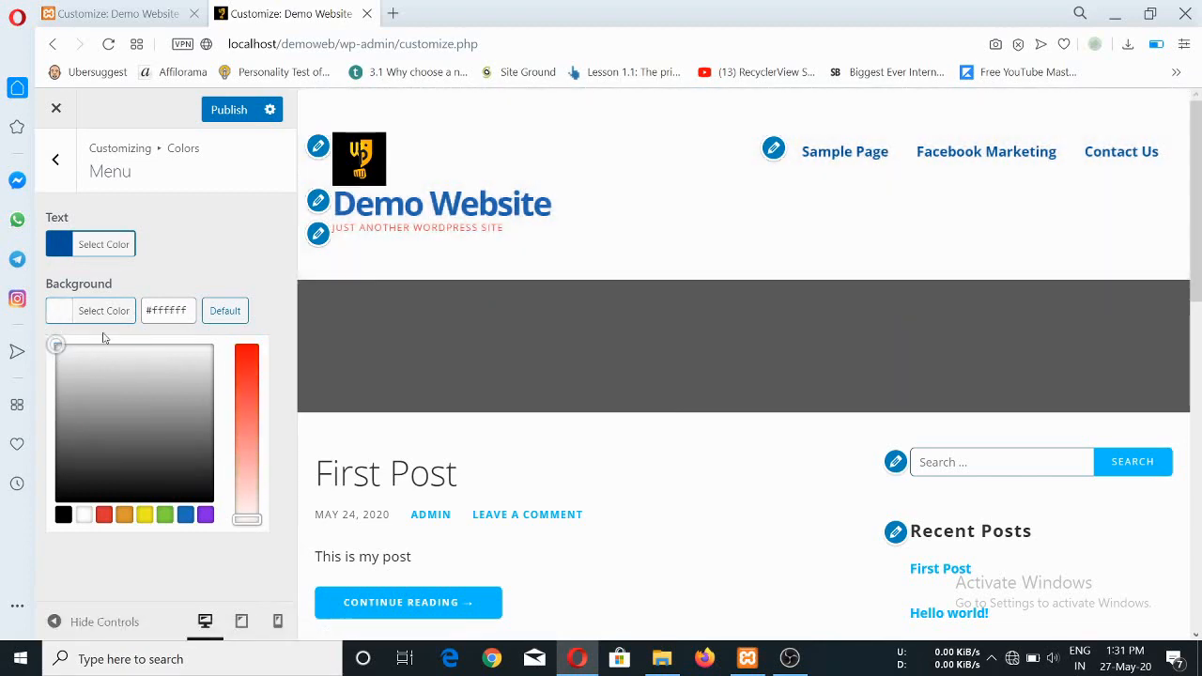
pyautogui.click(212, 254)
# - Leave the Menu settings and examine the Buttons color settings alongside the buttons in the preview
pyautogui.click(56, 159)
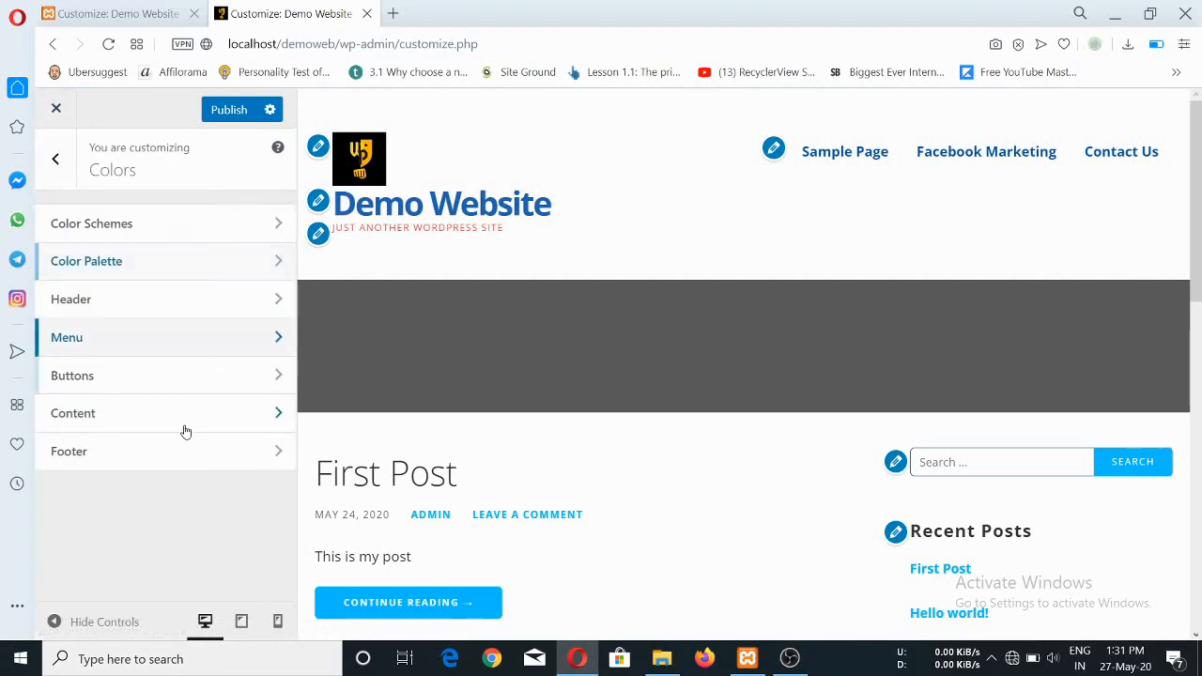
pyautogui.click(272, 379)
pyautogui.scroll(-4, 568, 425)
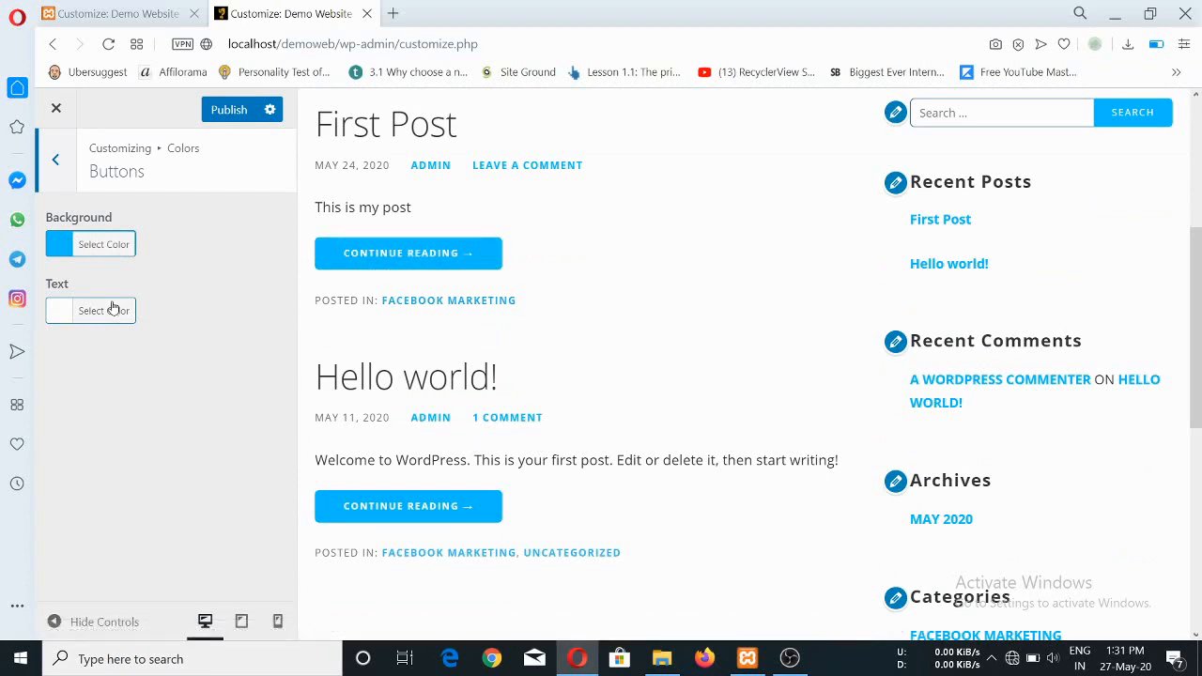
pyautogui.click(56, 160)
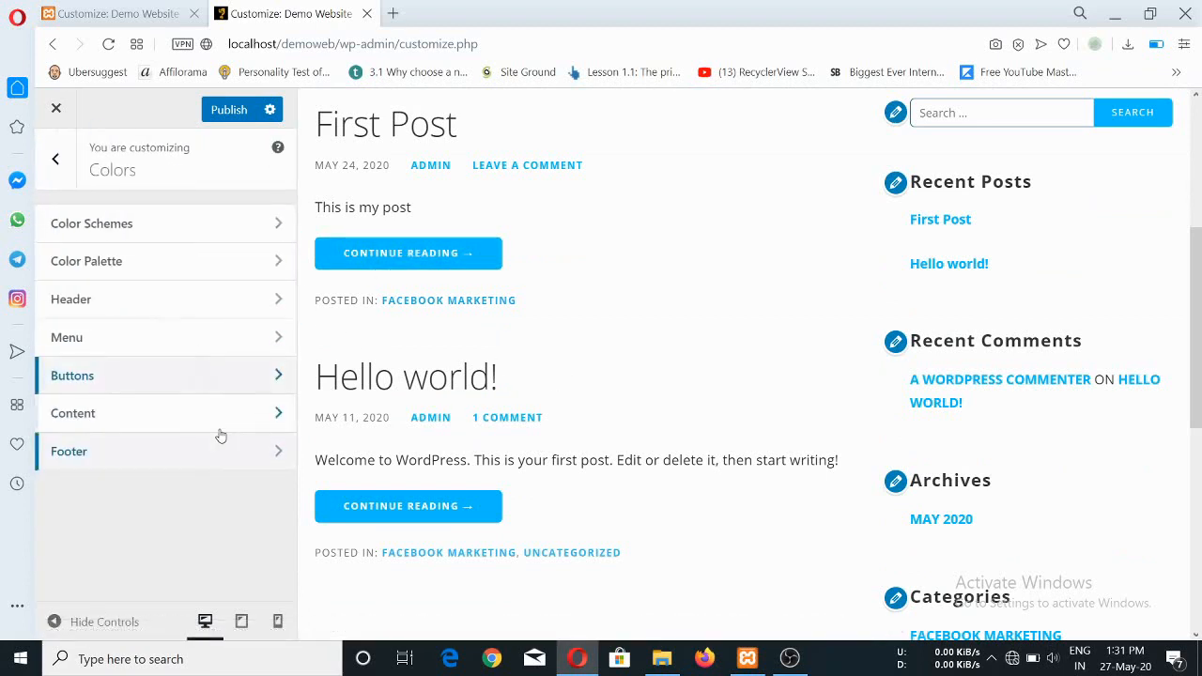
# - Open the Content color settings, check the posts in the preview and open First Post there to read in full
pyautogui.click(275, 416)
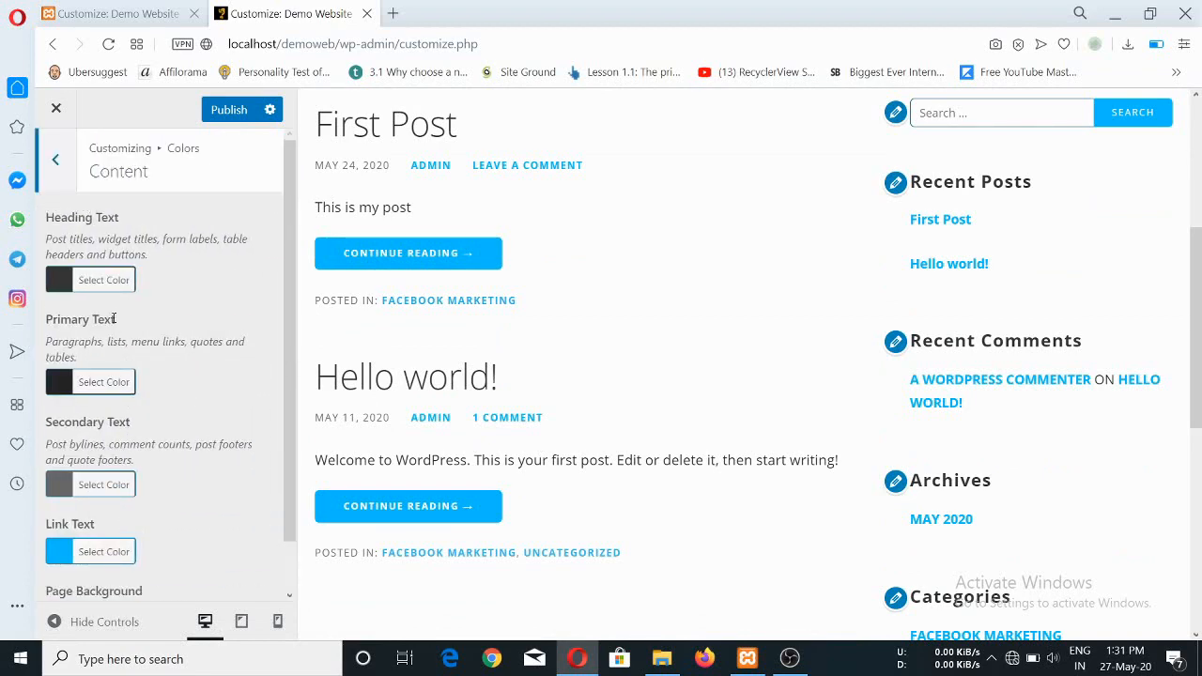
pyautogui.scroll(3, 482, 370)
pyautogui.scroll(-1, 344, 454)
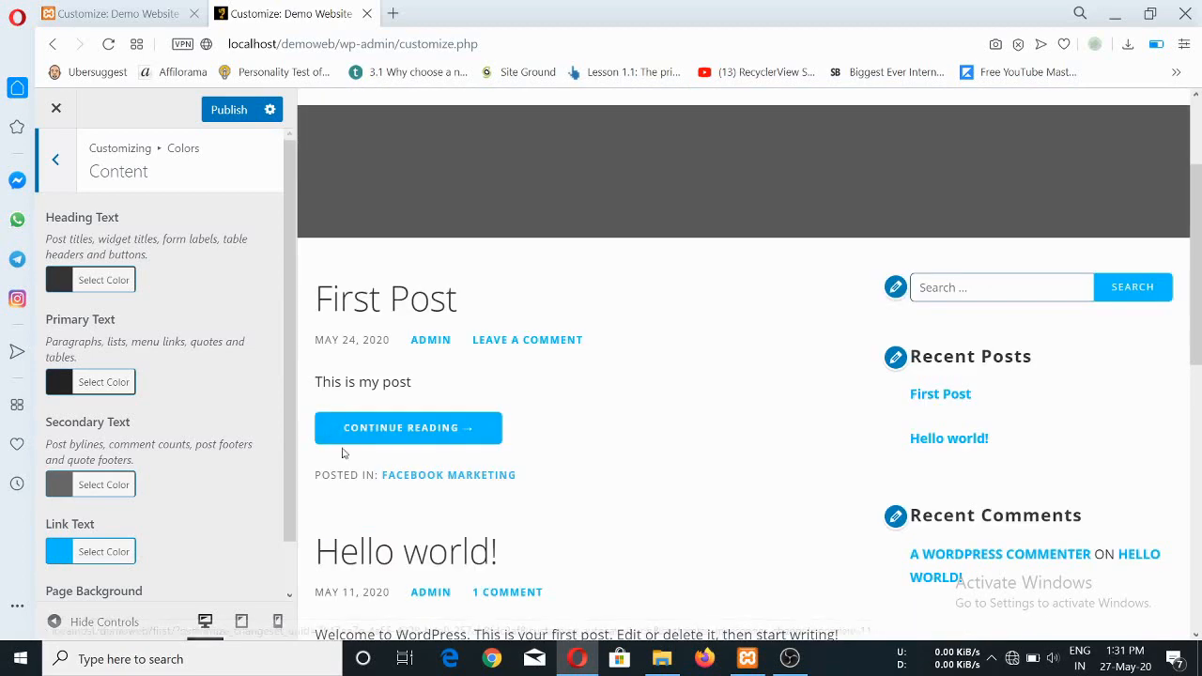
pyautogui.scroll(-1, 422, 525)
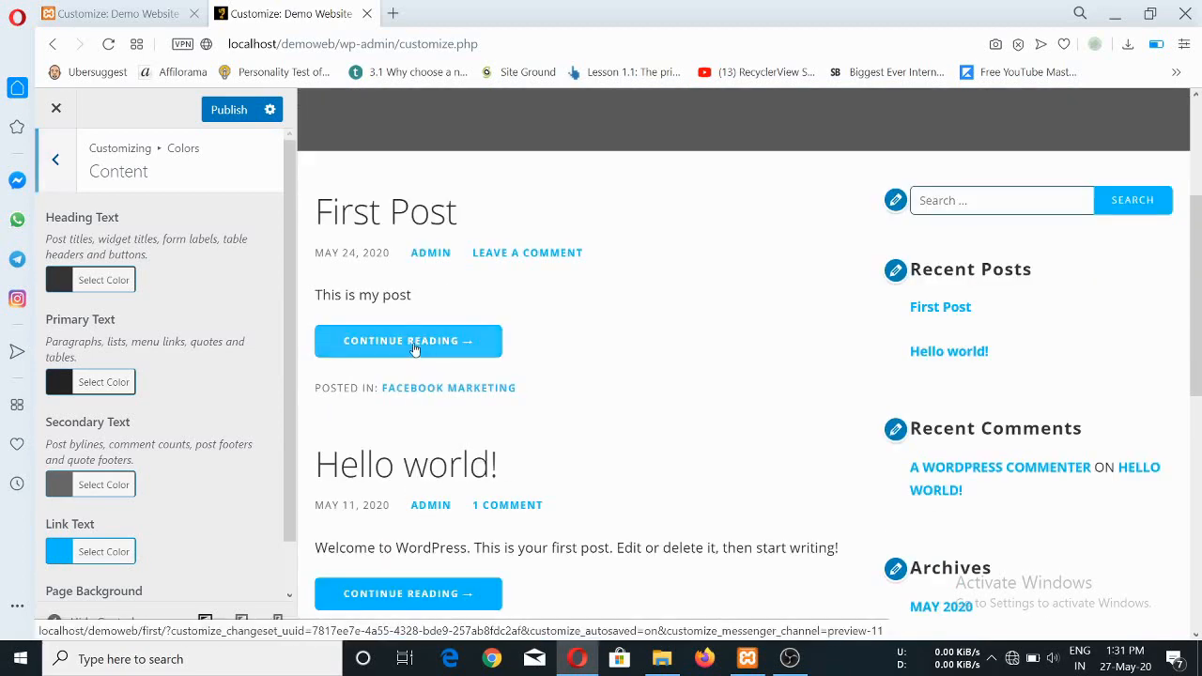
pyautogui.click(439, 344)
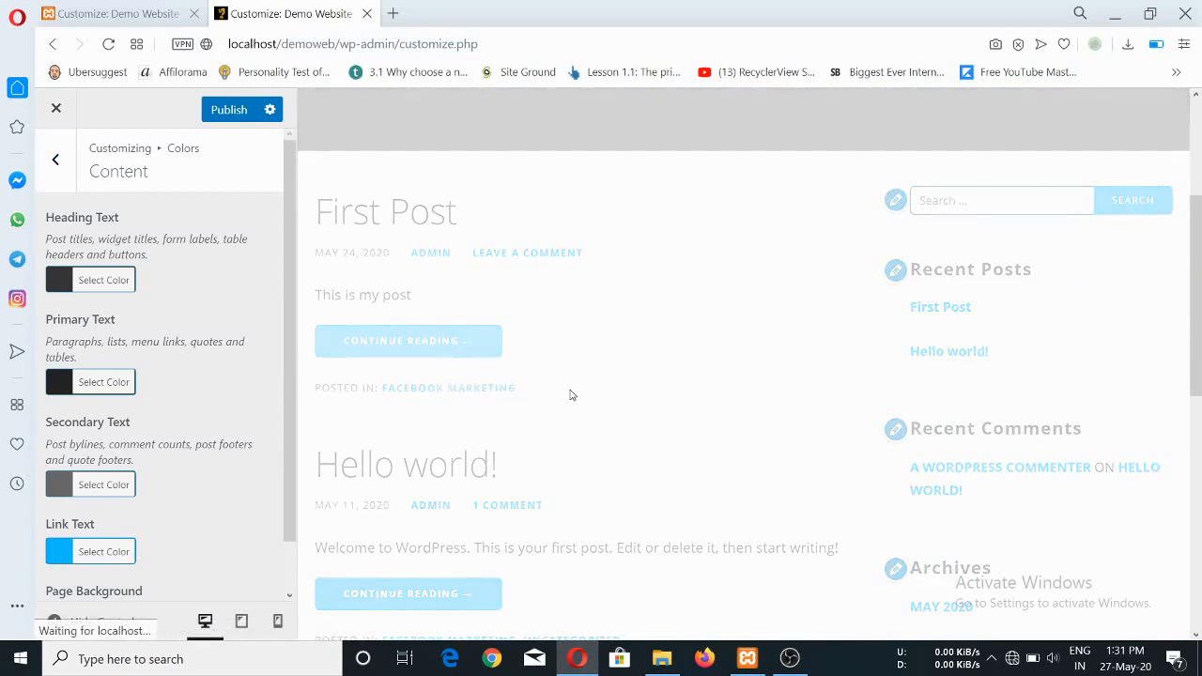
# - Examine the First Post text in the preview alongside the heading, primary, secondary and link text colors of the Content settings
pyautogui.scroll(-2, 545, 394)
pyautogui.scroll(-2, 495, 392)
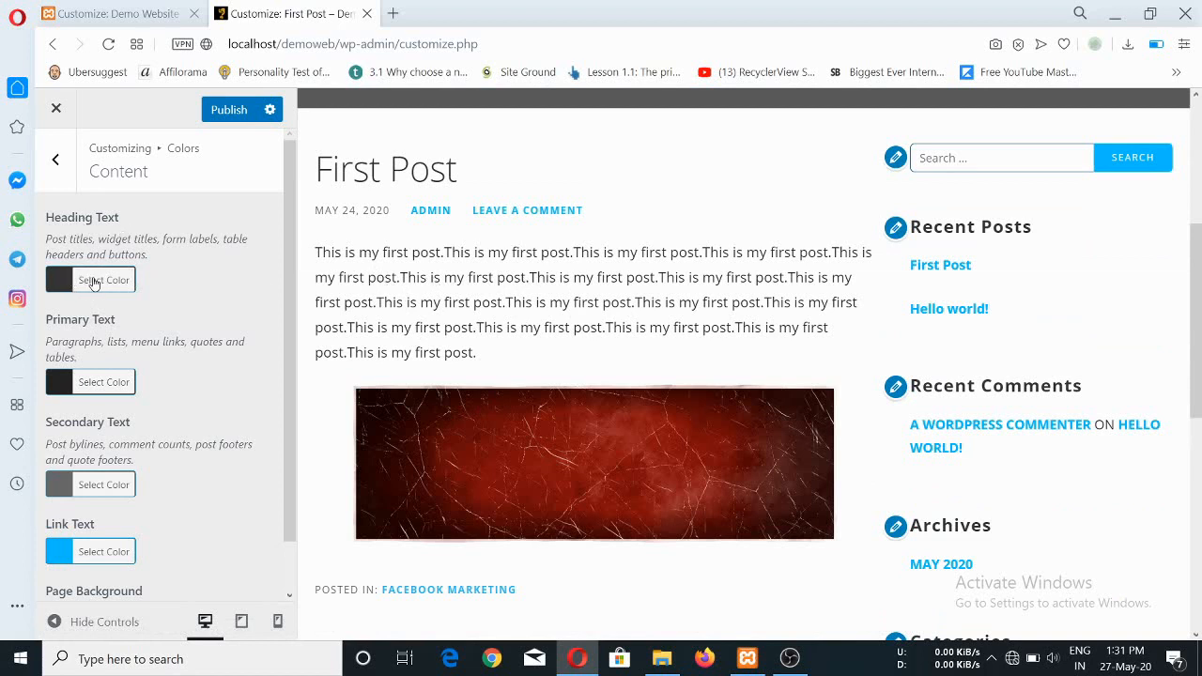
pyautogui.scroll(-1, 153, 390)
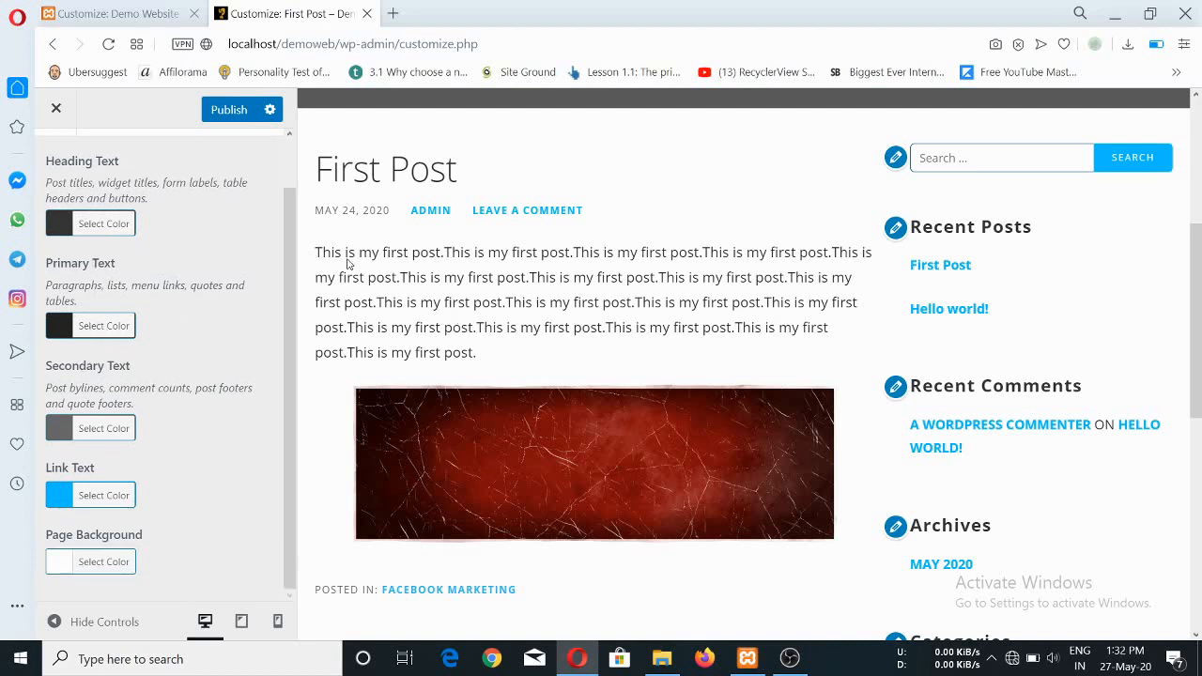
pyautogui.moveTo(420, 258); pyautogui.dragTo(523, 301)
pyautogui.click(578, 310)
# - Try adjusting the content Page Background color, ending on white #ffffff, and close its color picker
pyautogui.click(100, 564)
pyautogui.scroll(-2, 166, 528)
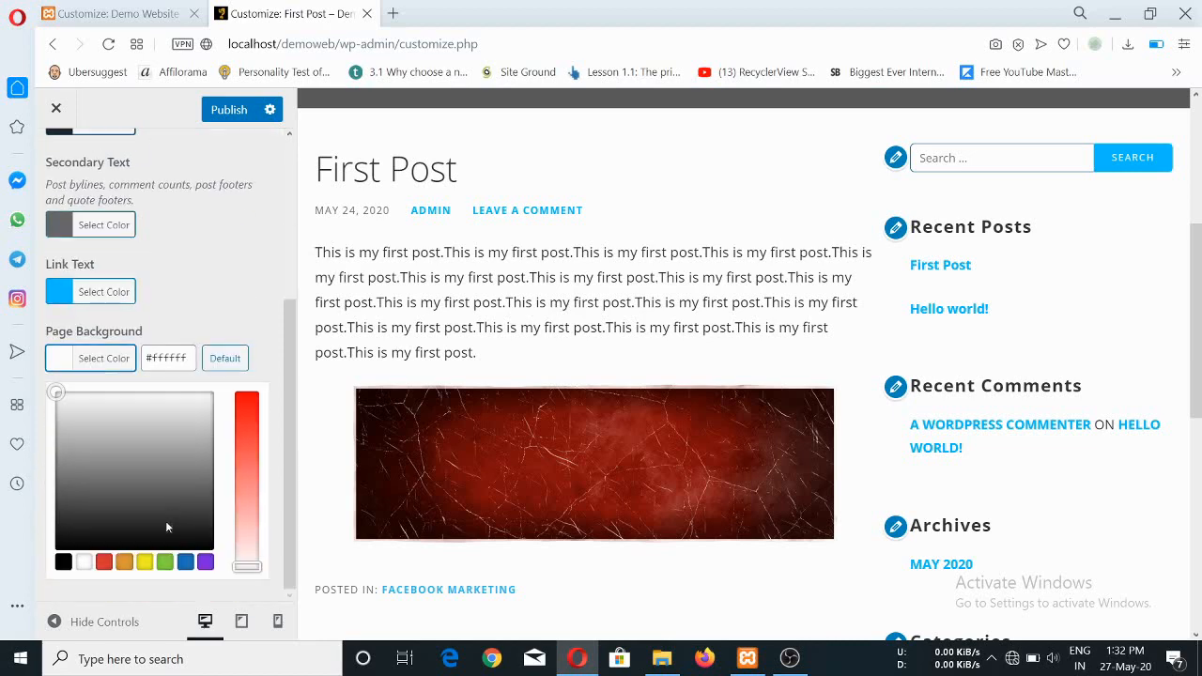
pyautogui.moveTo(56, 393); pyautogui.dragTo(35, 378)
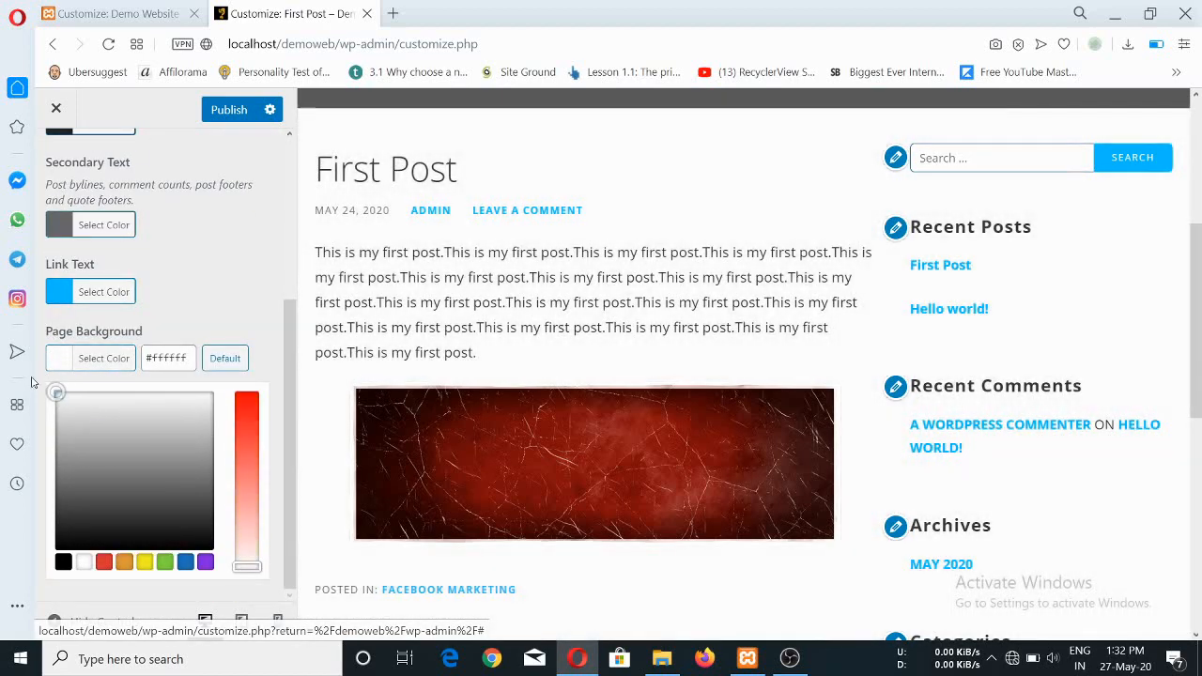
pyautogui.click(240, 316)
pyautogui.scroll(1, 220, 443)
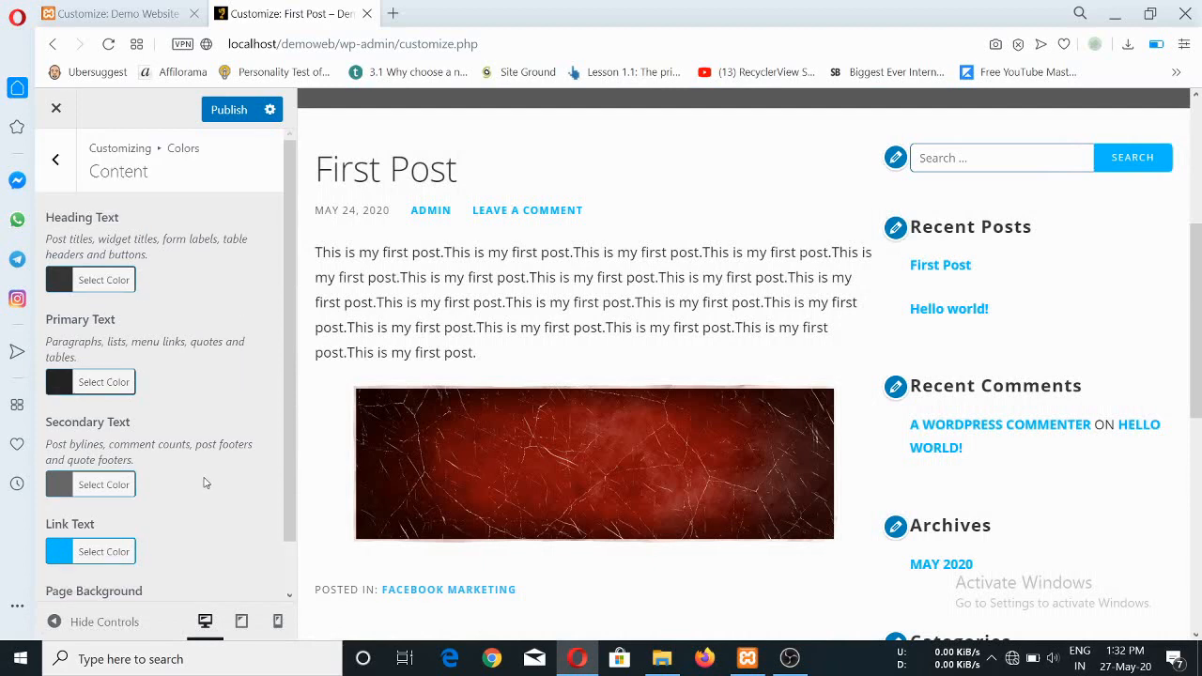
# - Open the Footer color settings and look over the whole First Post page in the preview, from its footer up to the header
pyautogui.click(58, 161)
pyautogui.click(252, 454)
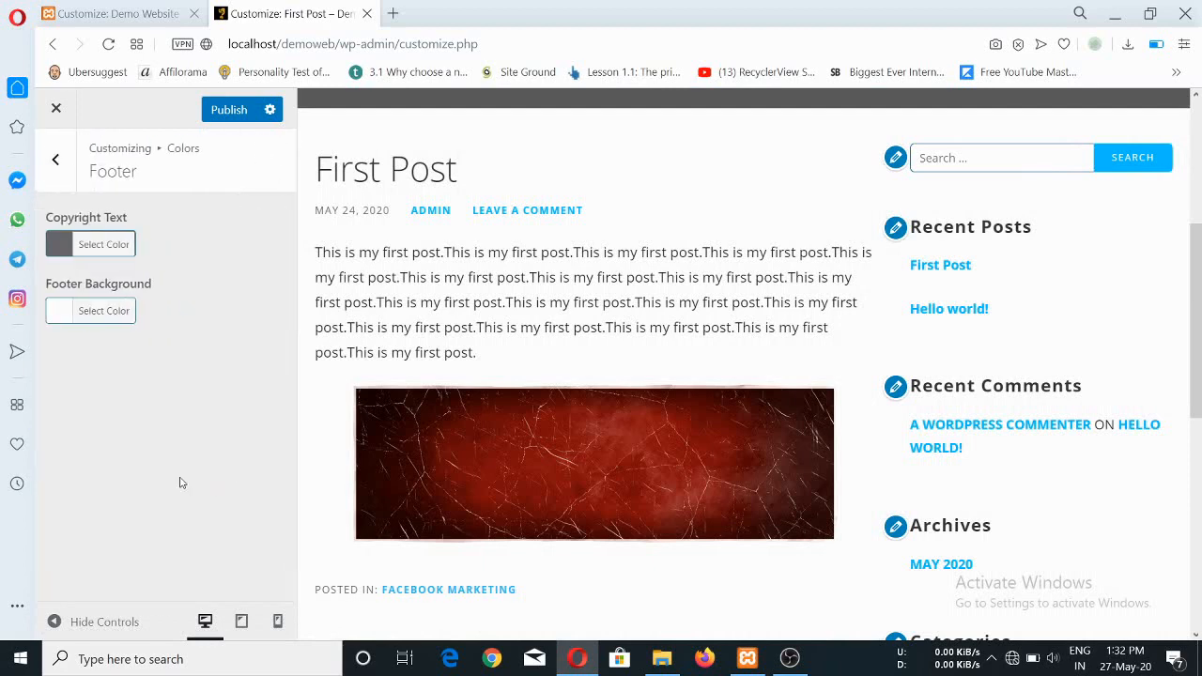
pyautogui.scroll(-6, 615, 456)
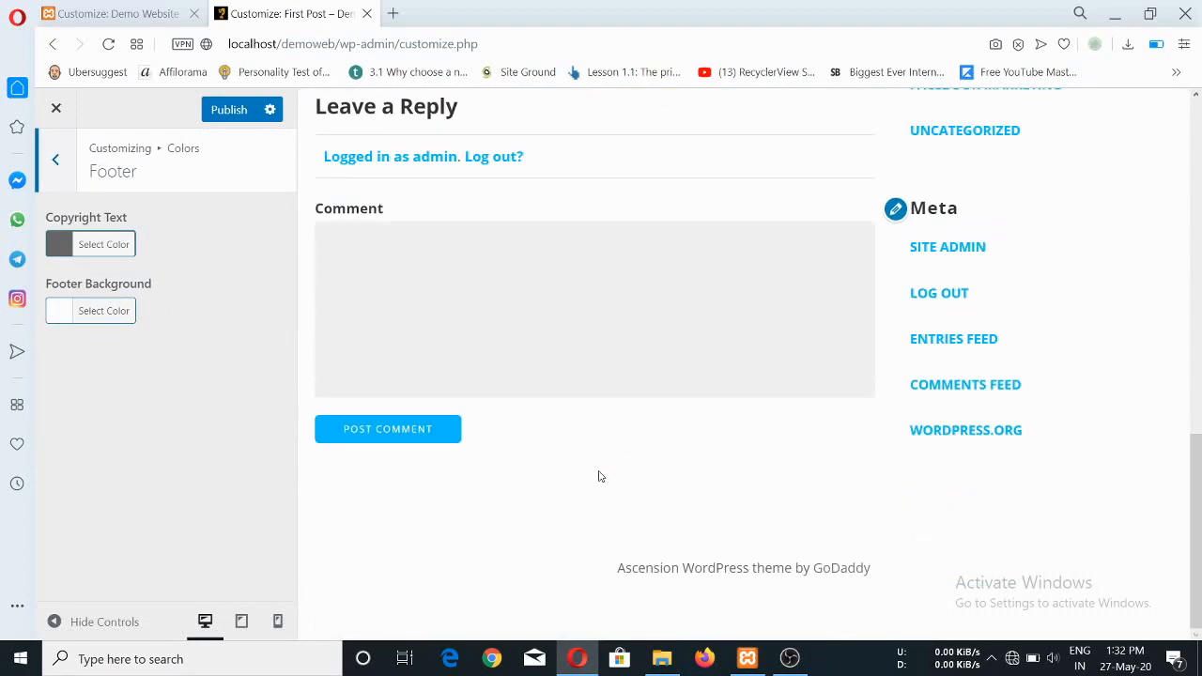
pyautogui.scroll(10, 600, 484)
pyautogui.scroll(-5, 582, 436)
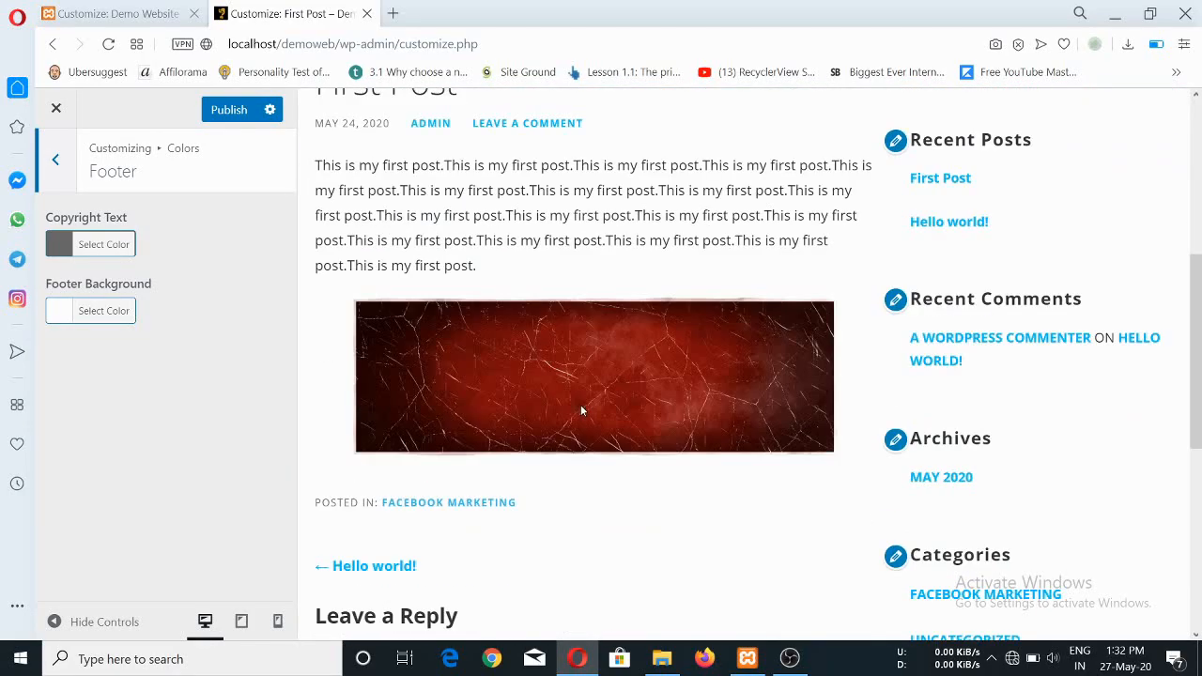
pyautogui.scroll(5, 748, 496)
pyautogui.scroll(-6, 748, 495)
pyautogui.scroll(6, 746, 512)
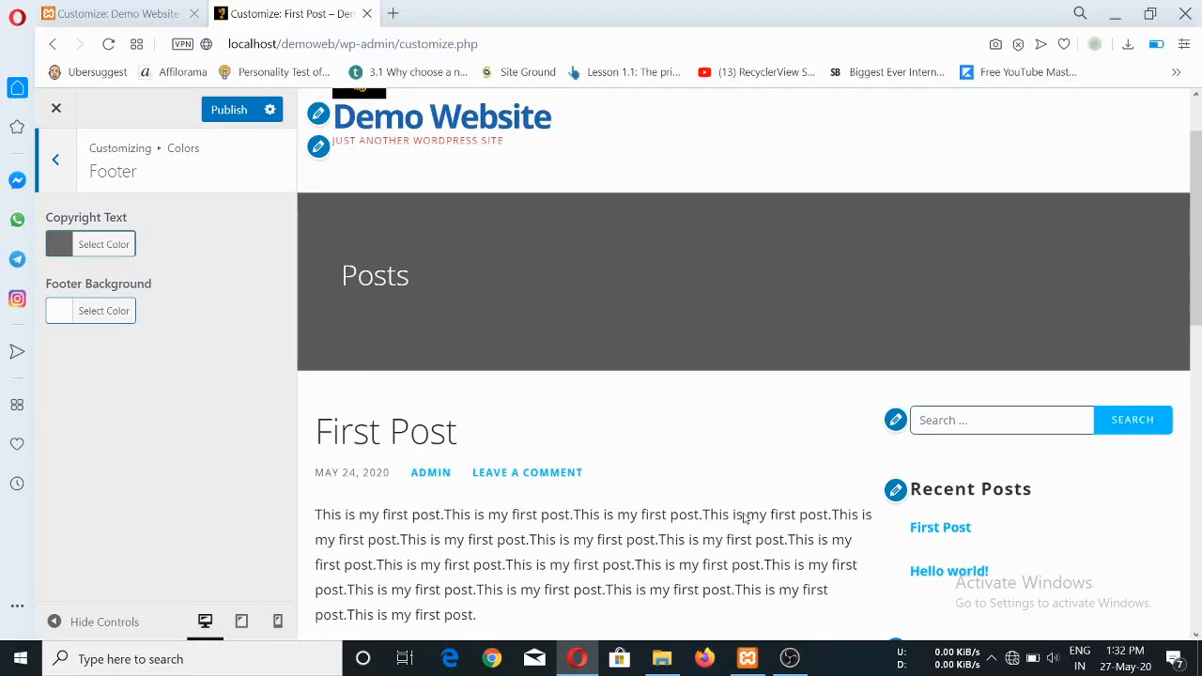
pyautogui.scroll(1, 742, 517)
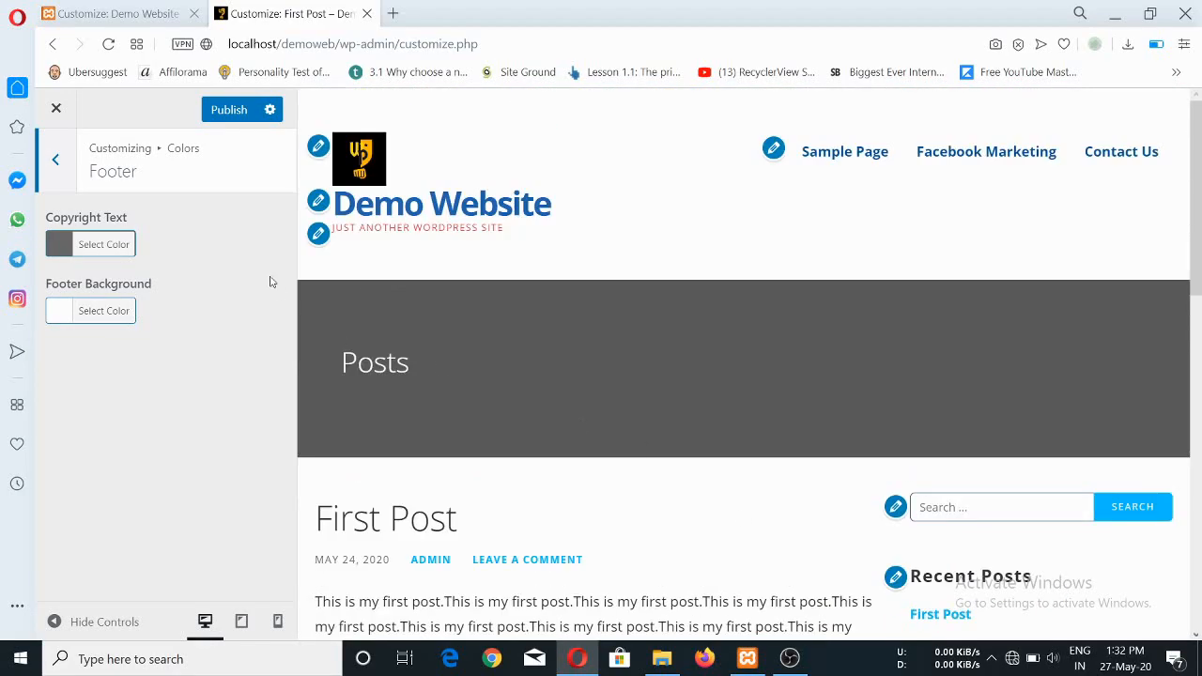
# - Reopen the Footer color settings, check the footer credit line in the preview and return to the main Customizer options
pyautogui.click(54, 164)
pyautogui.click(115, 462)
pyautogui.scroll(-10, 627, 408)
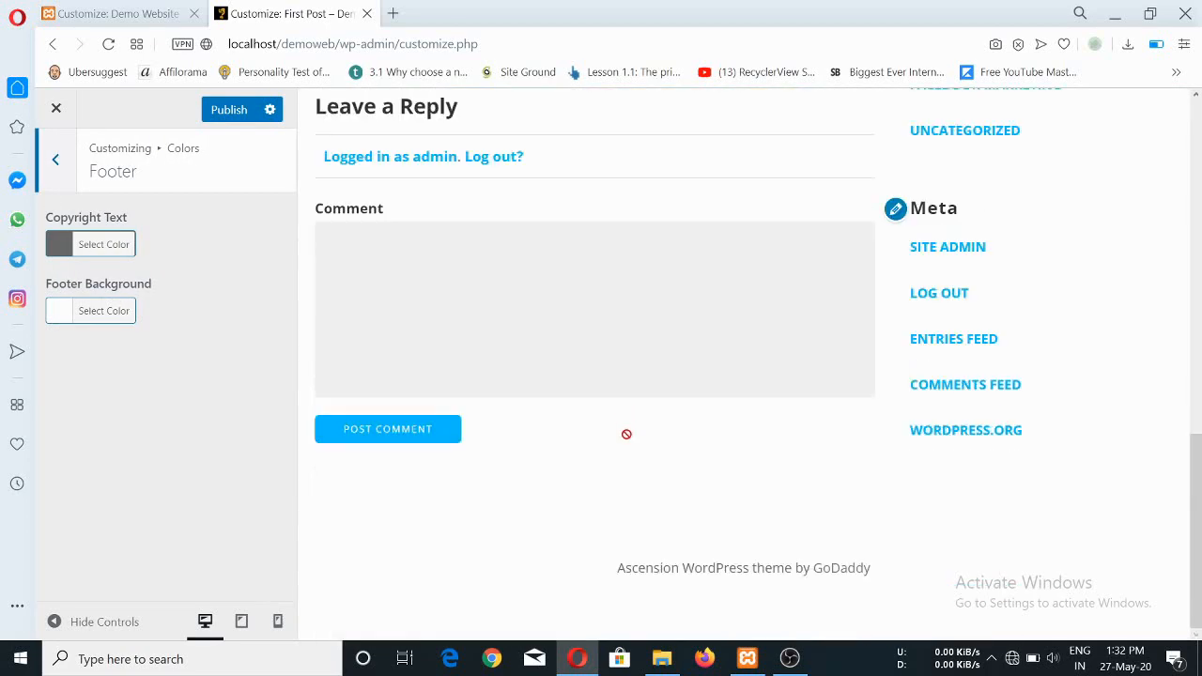
pyautogui.scroll(5, 638, 491)
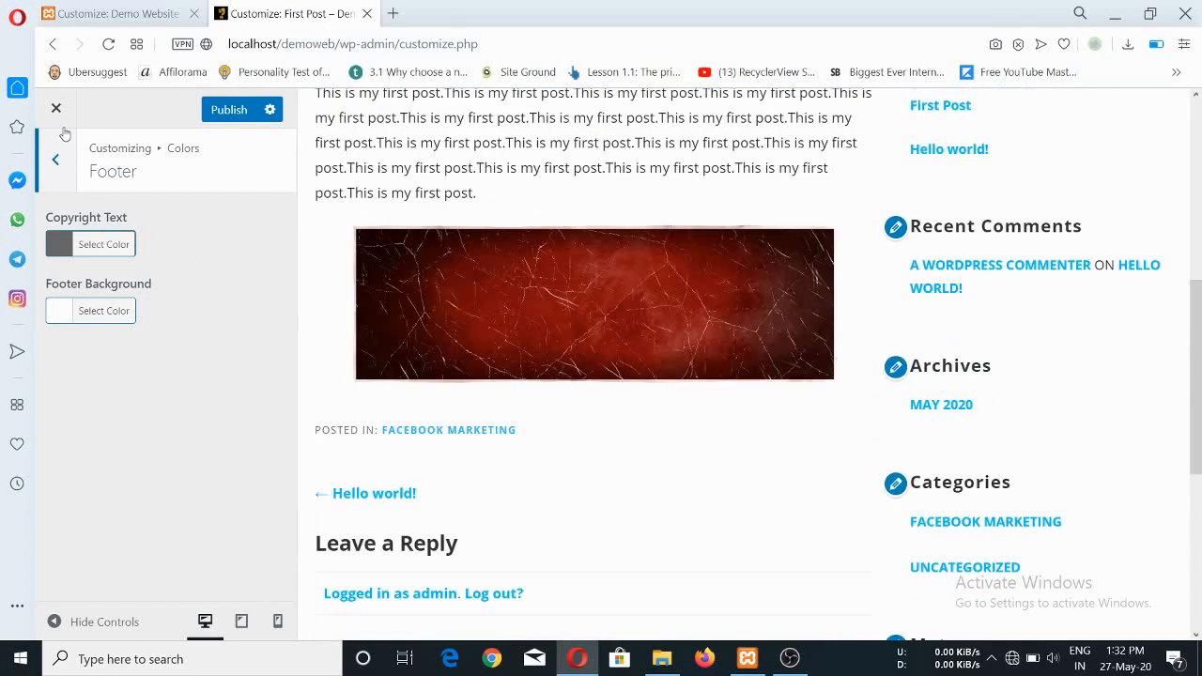
pyautogui.click(54, 161)
pyautogui.click(50, 163)
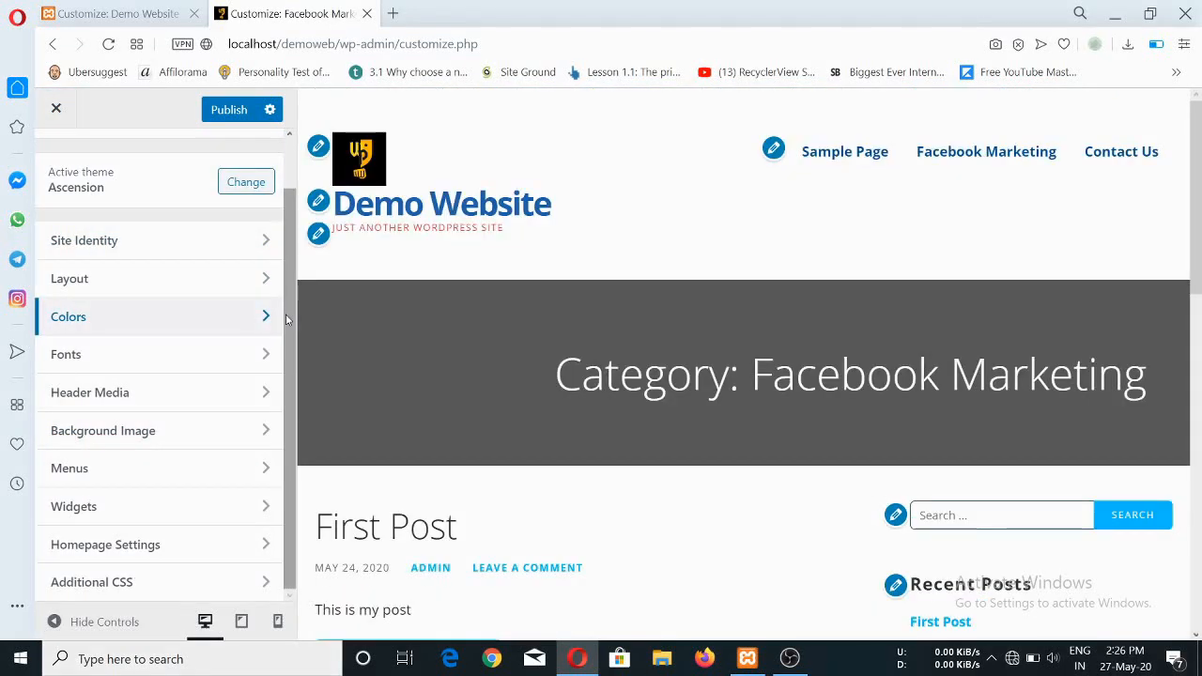
# - Open the Fonts settings and review the category page's titles, links and widgets in the preview
pyautogui.click(229, 360)
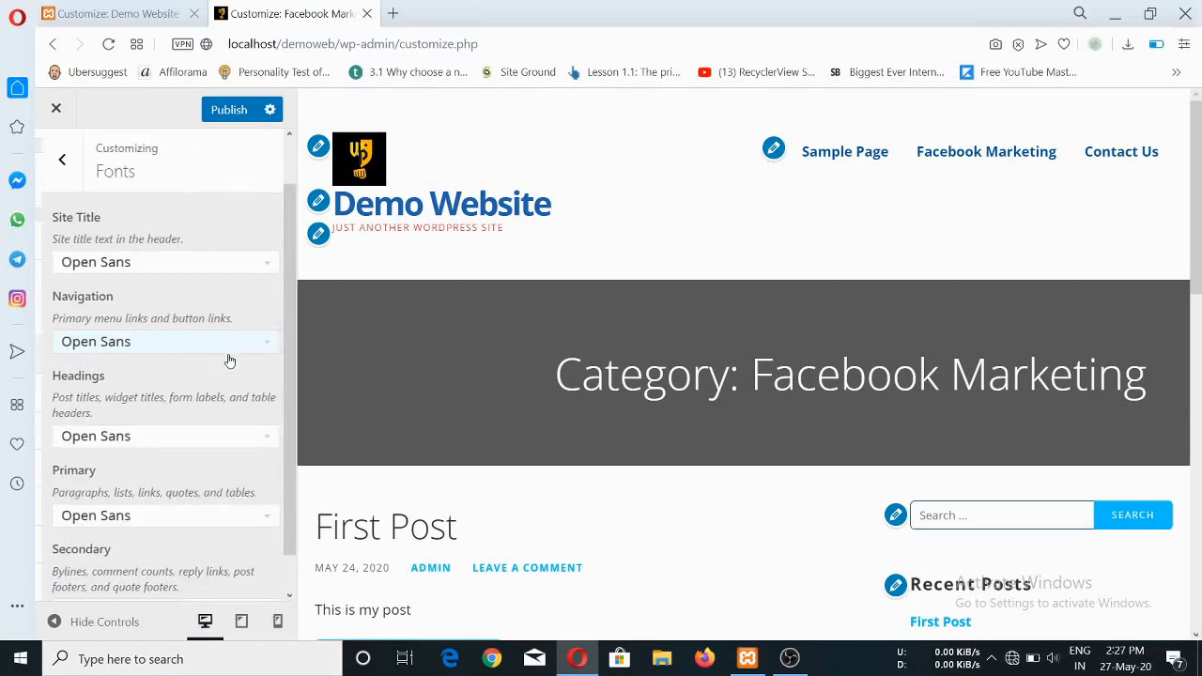
pyautogui.scroll(-5, 660, 366)
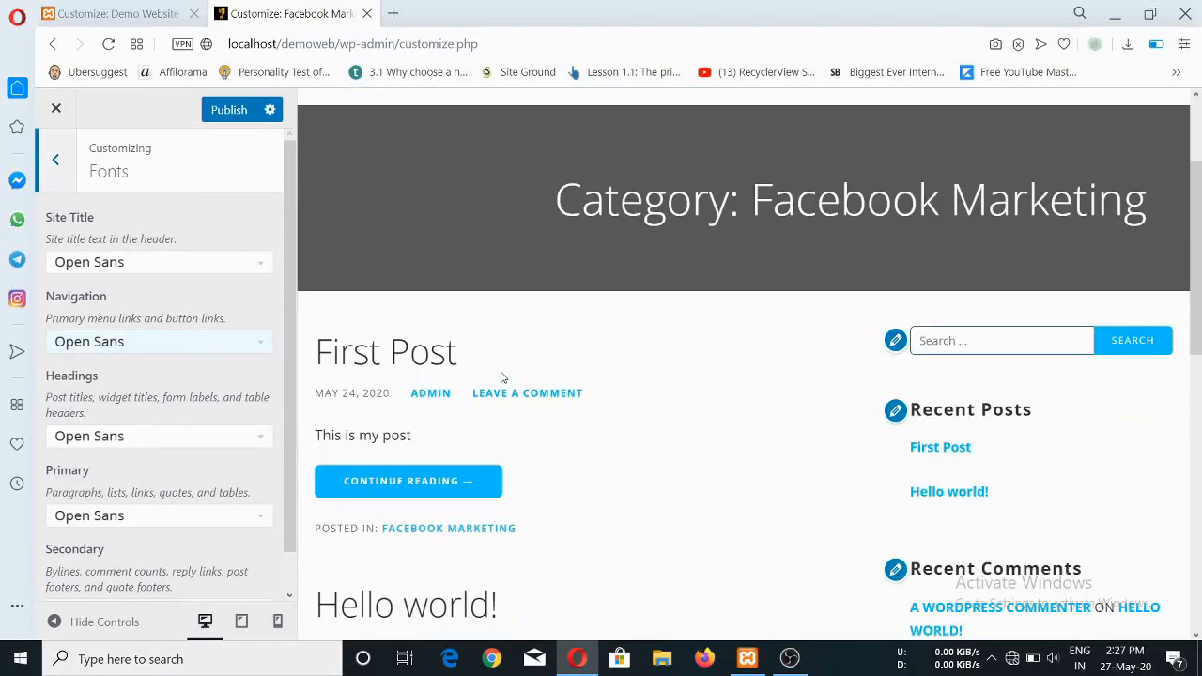
pyautogui.scroll(-4, 695, 385)
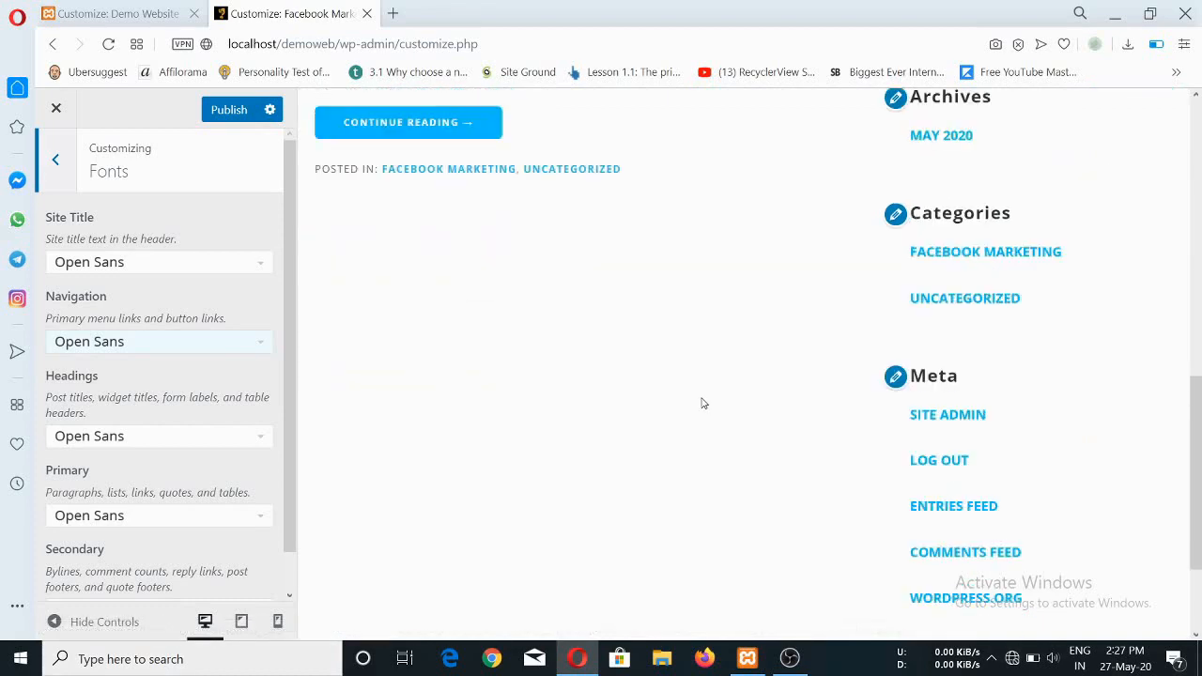
pyautogui.scroll(5, 703, 403)
pyautogui.scroll(4, 540, 420)
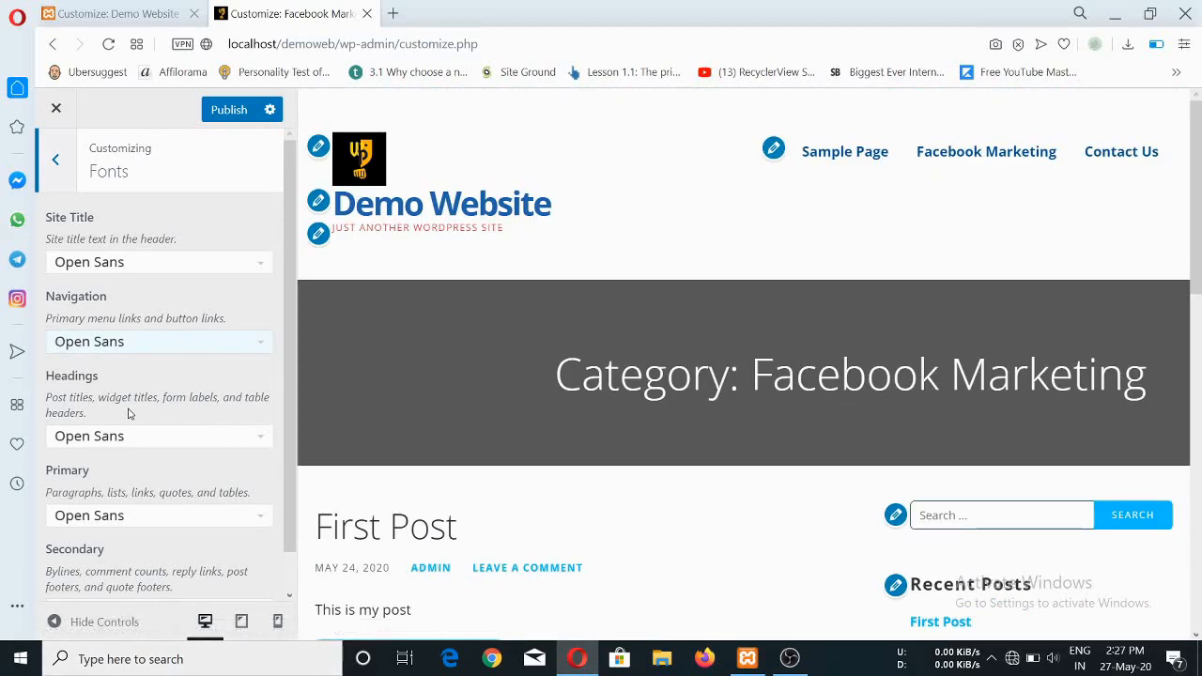
# - Browse the fonts available for Primary text without choosing one and leave the Fonts settings
pyautogui.scroll(-1, 141, 492)
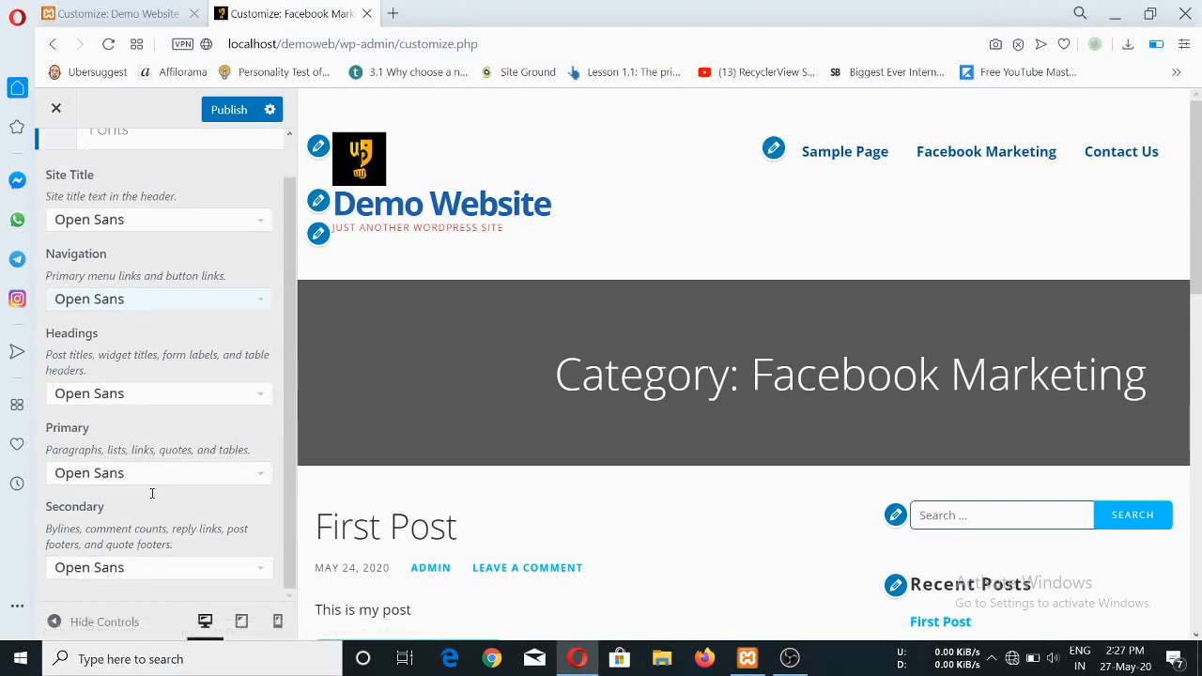
pyautogui.click(235, 473)
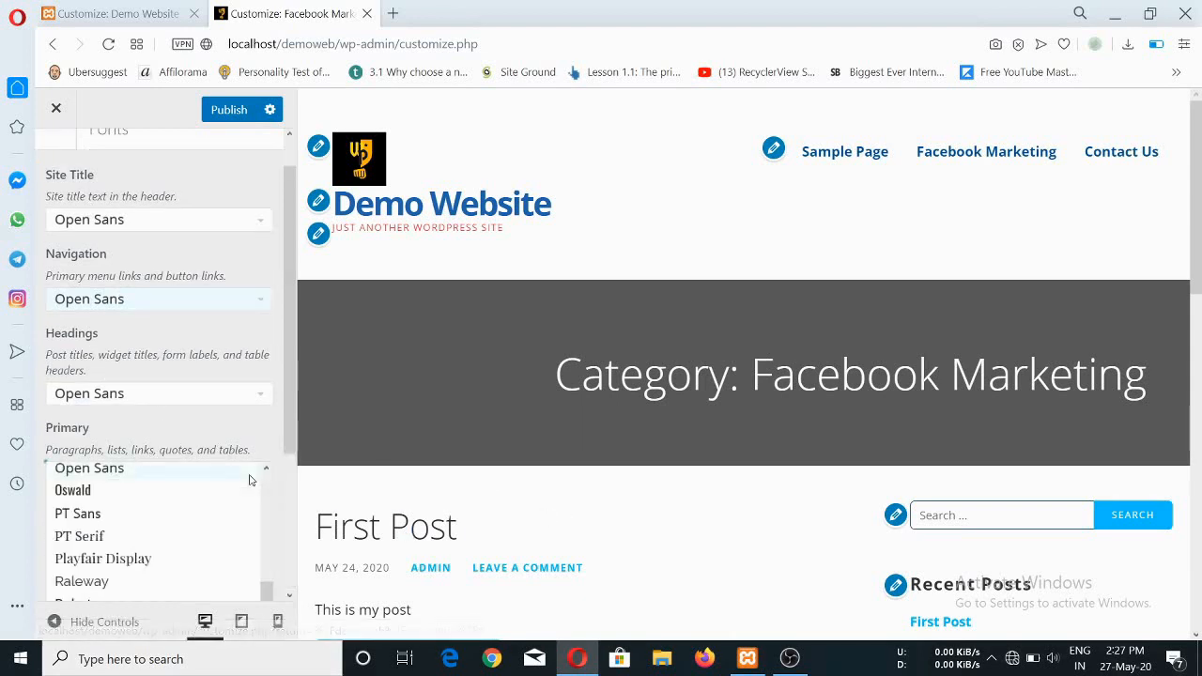
pyautogui.scroll(1, 263, 475)
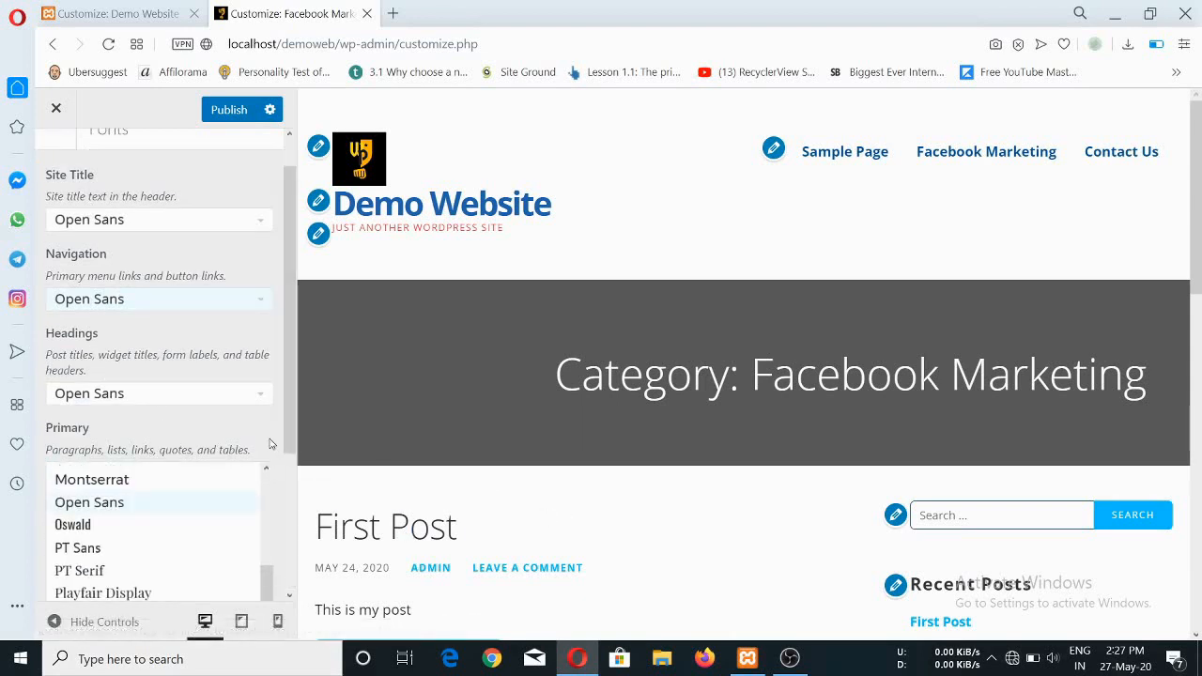
pyautogui.scroll(1, 122, 298)
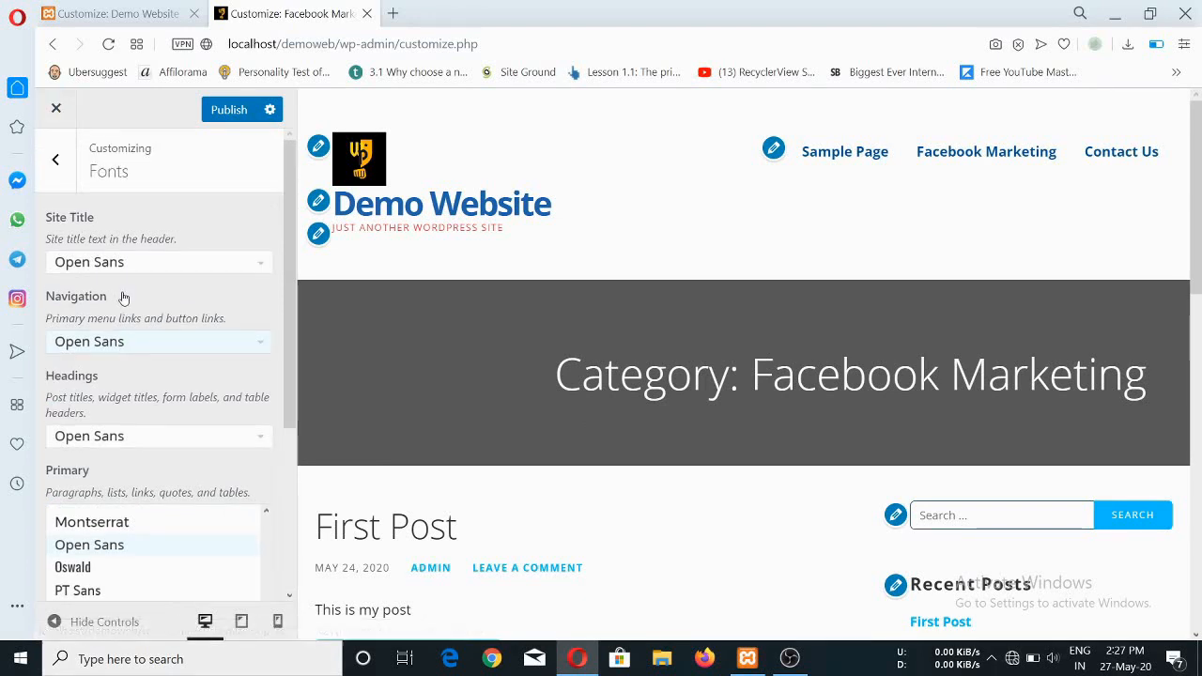
pyautogui.click(56, 162)
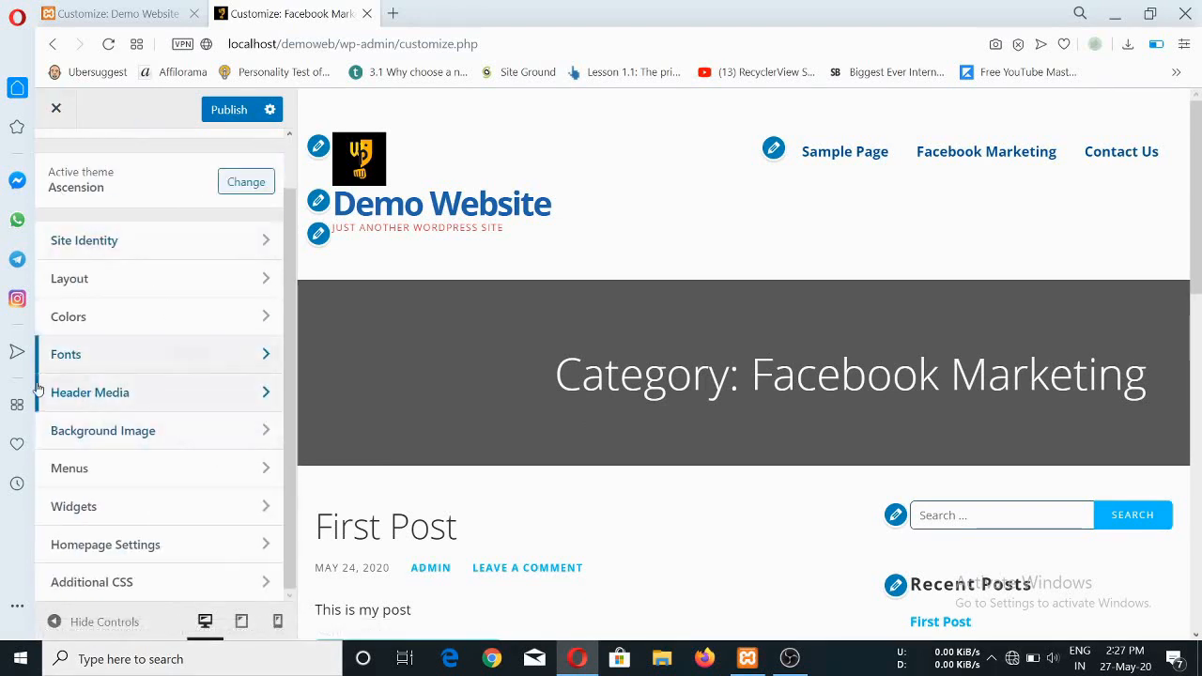
# - In Header Media, set the green-to-orange polygon picture from the media library as the header image, skipping cropping
pyautogui.click(257, 398)
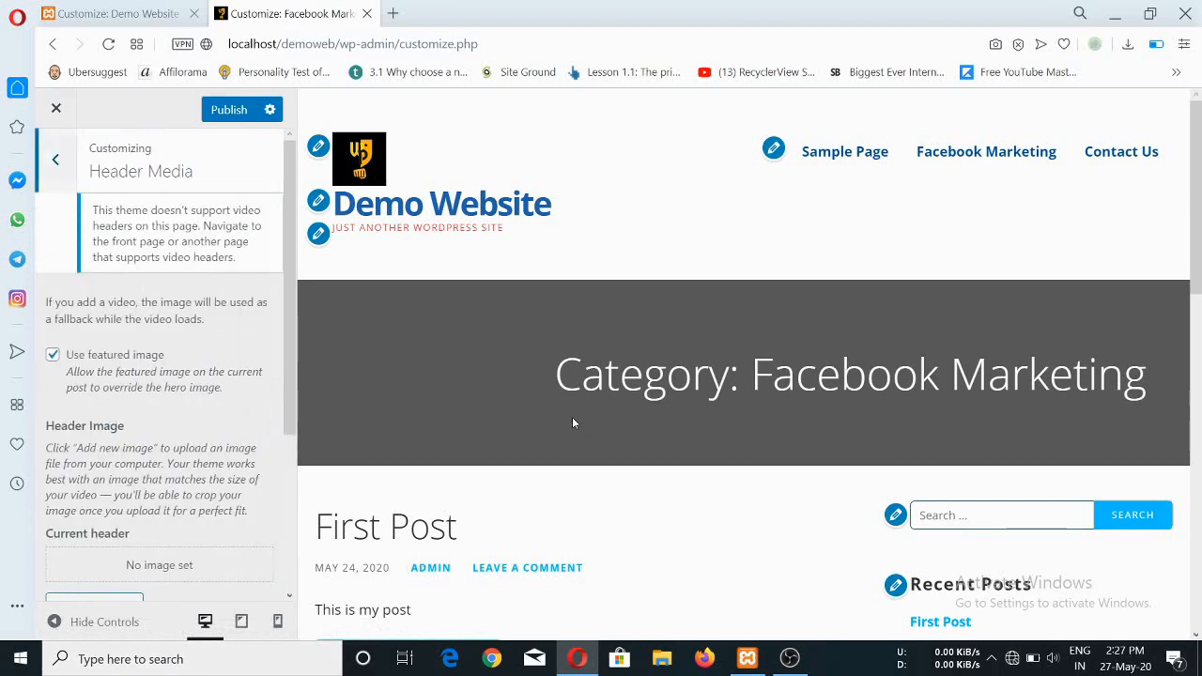
pyautogui.scroll(-4, 737, 413)
pyautogui.scroll(4, 738, 421)
pyautogui.scroll(-2, 156, 404)
pyautogui.scroll(2, 169, 420)
pyautogui.scroll(-2, 102, 377)
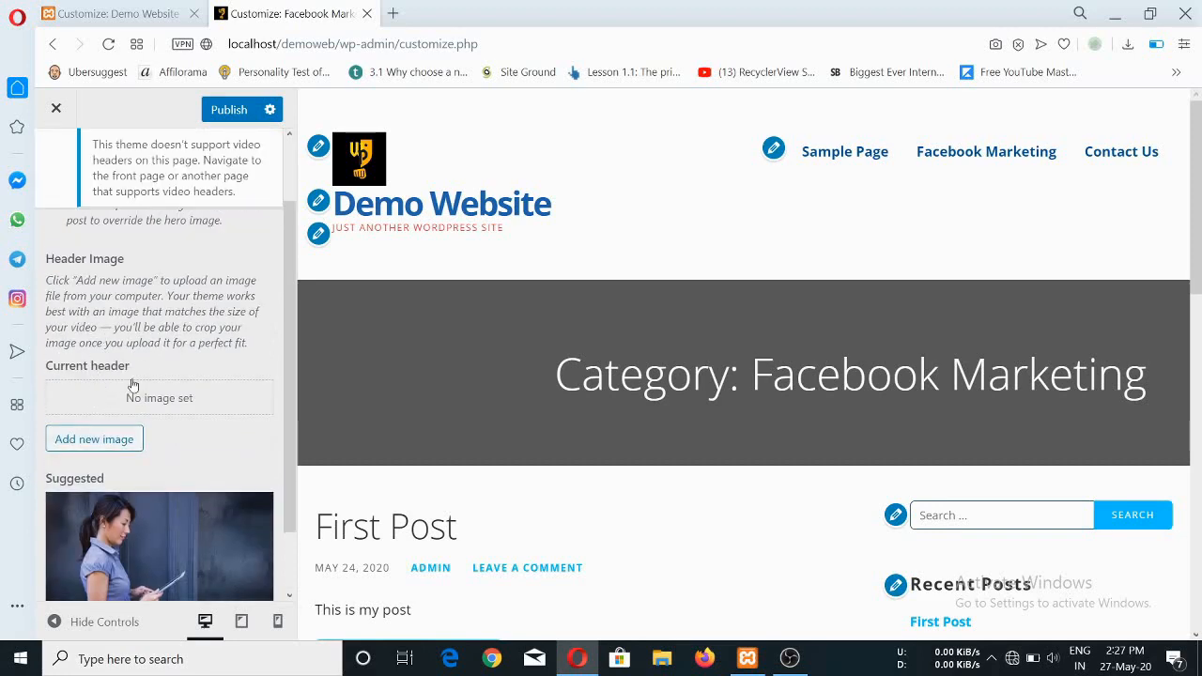
pyautogui.click(105, 449)
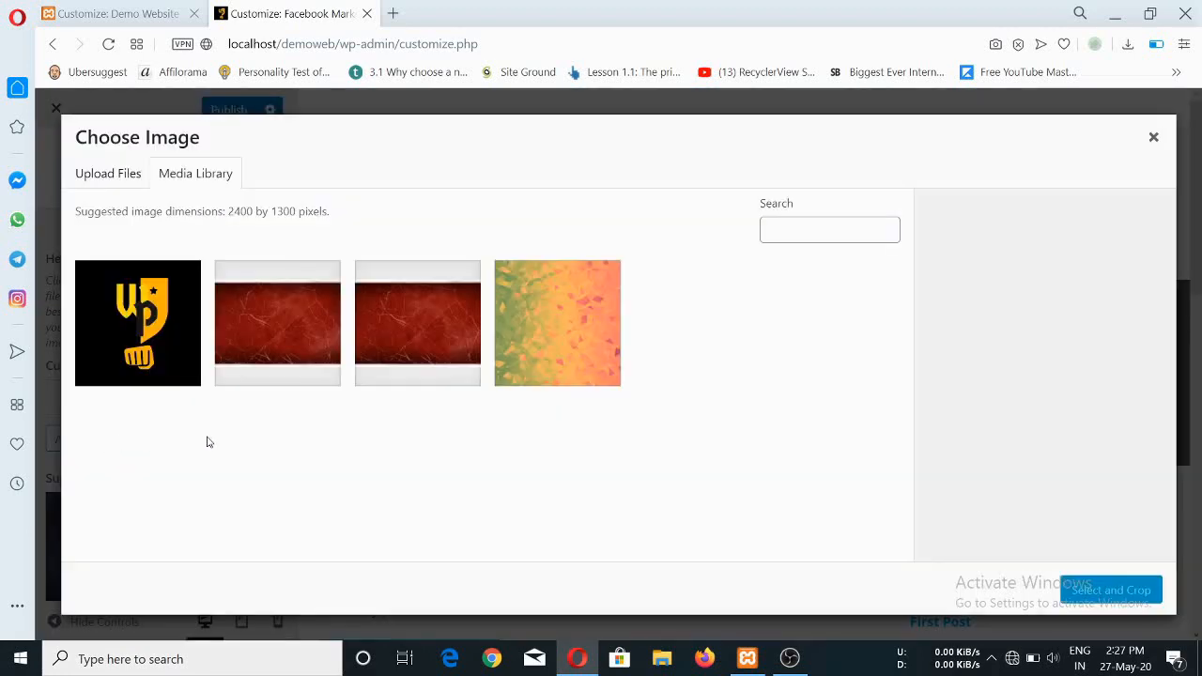
pyautogui.click(557, 328)
pyautogui.click(1080, 591)
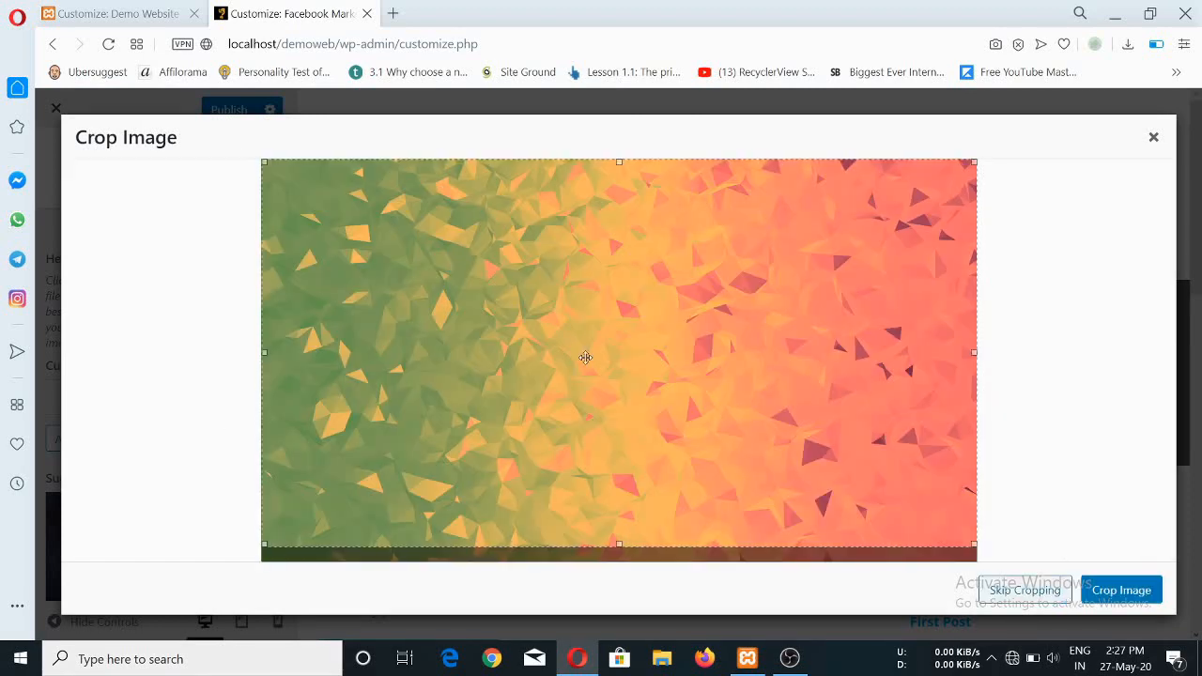
pyautogui.click(992, 594)
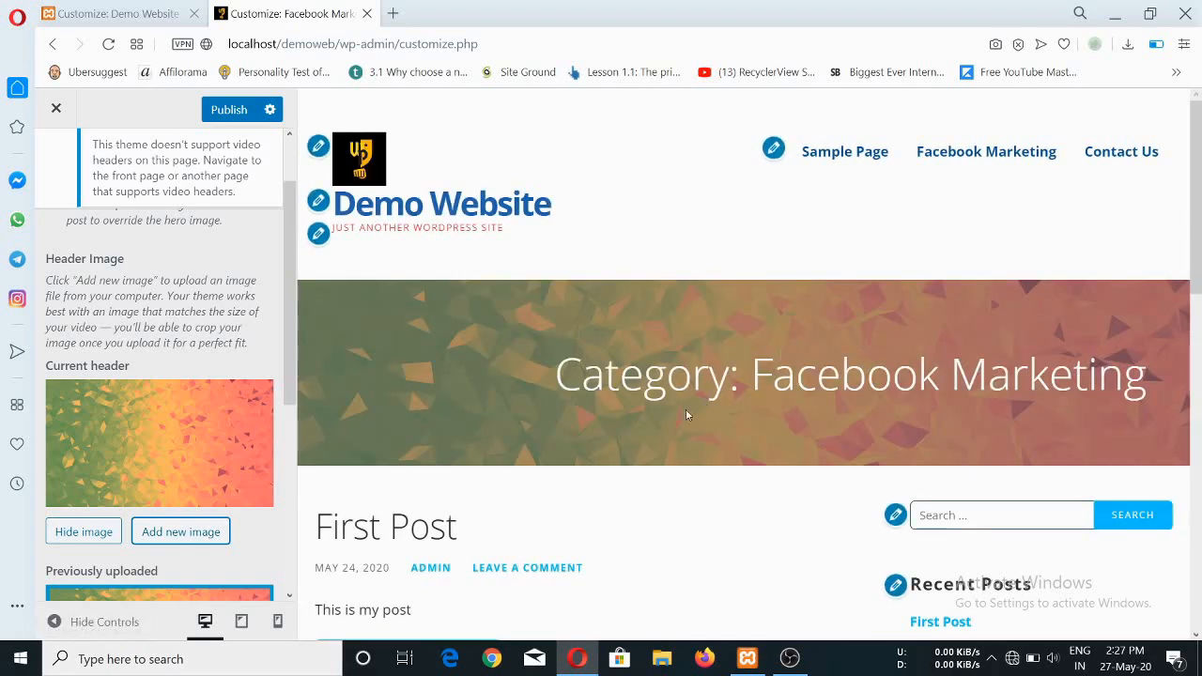
# - Check the header image on the Facebook Marketing category page and on the site's home page in the preview
pyautogui.scroll(-3, 680, 421)
pyautogui.scroll(3, 731, 397)
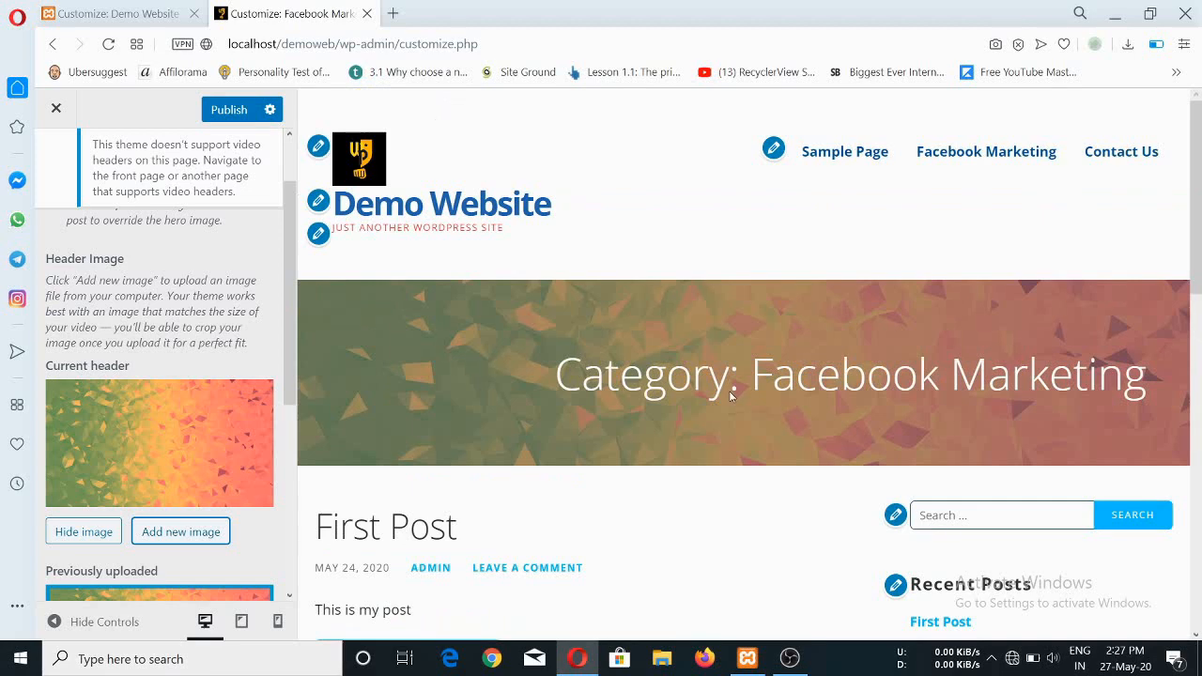
pyautogui.click(517, 231)
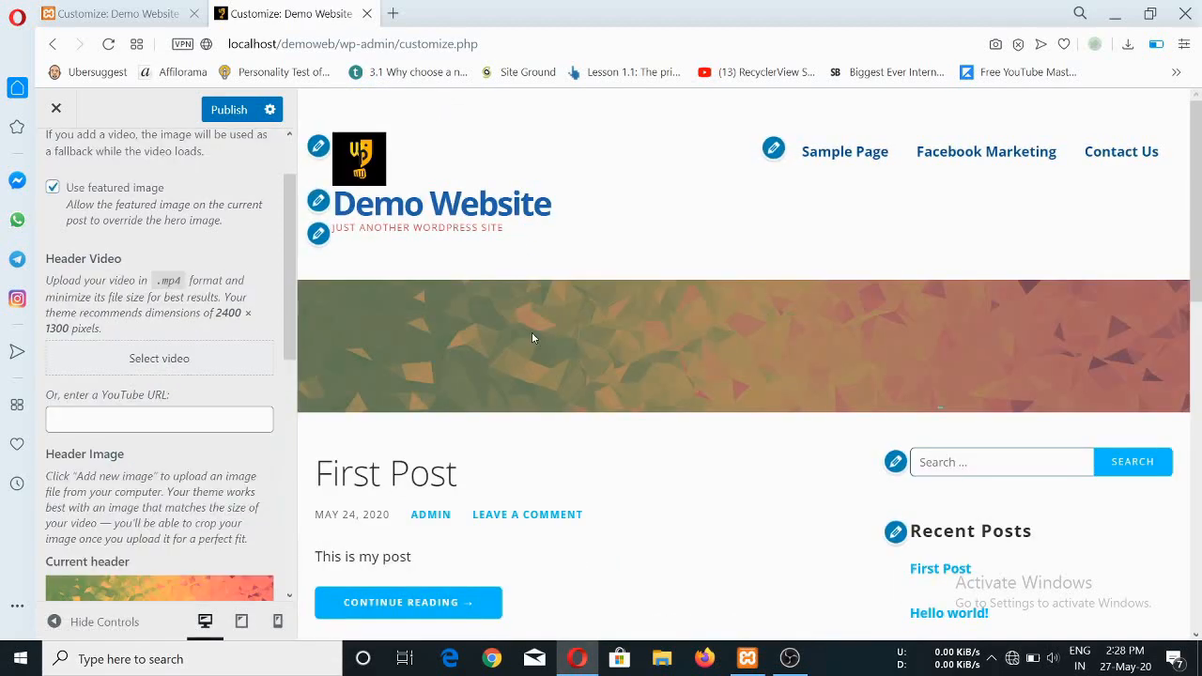
pyautogui.scroll(-3, 791, 366)
pyautogui.scroll(3, 663, 384)
# - Open the Contact Us page in the preview and inspect its header image together with the Header Media settings
pyautogui.click(1126, 156)
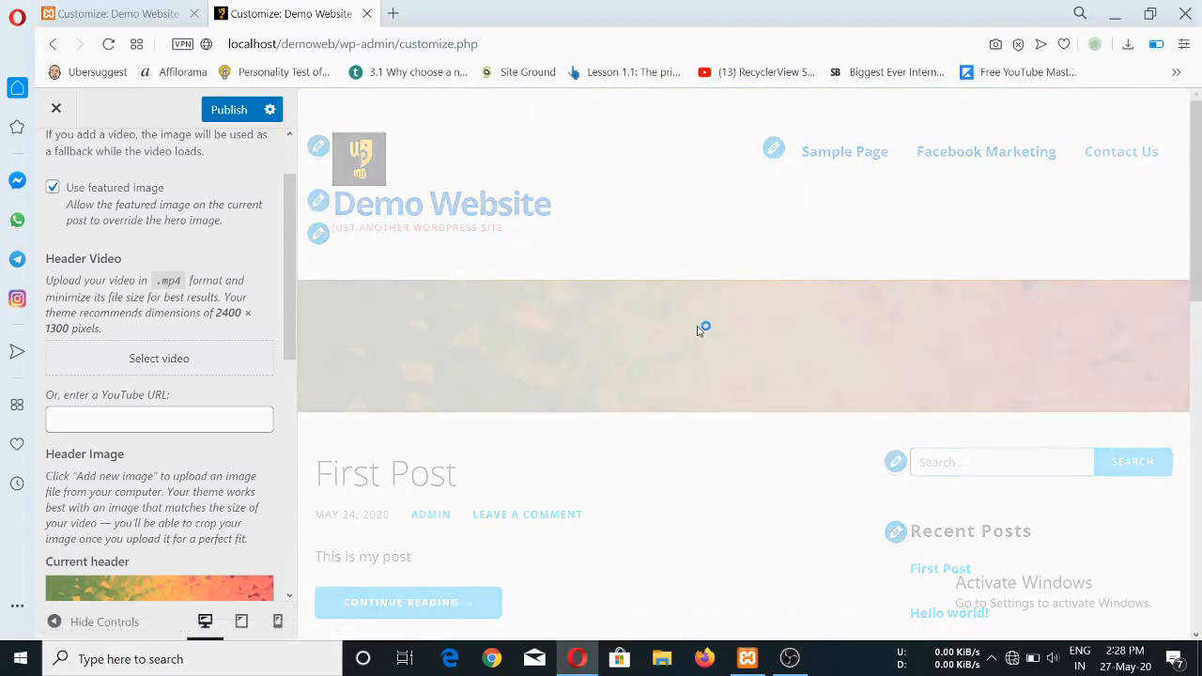
pyautogui.scroll(-3, 834, 372)
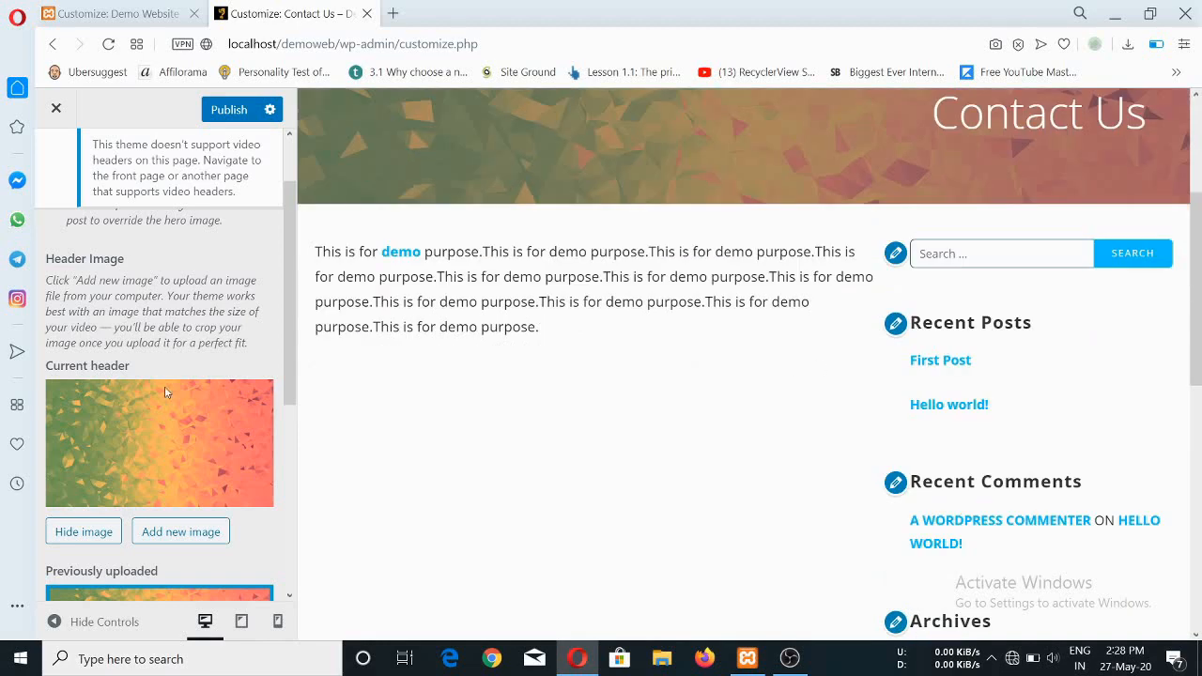
pyautogui.scroll(-4, 165, 386)
pyautogui.scroll(5, 187, 343)
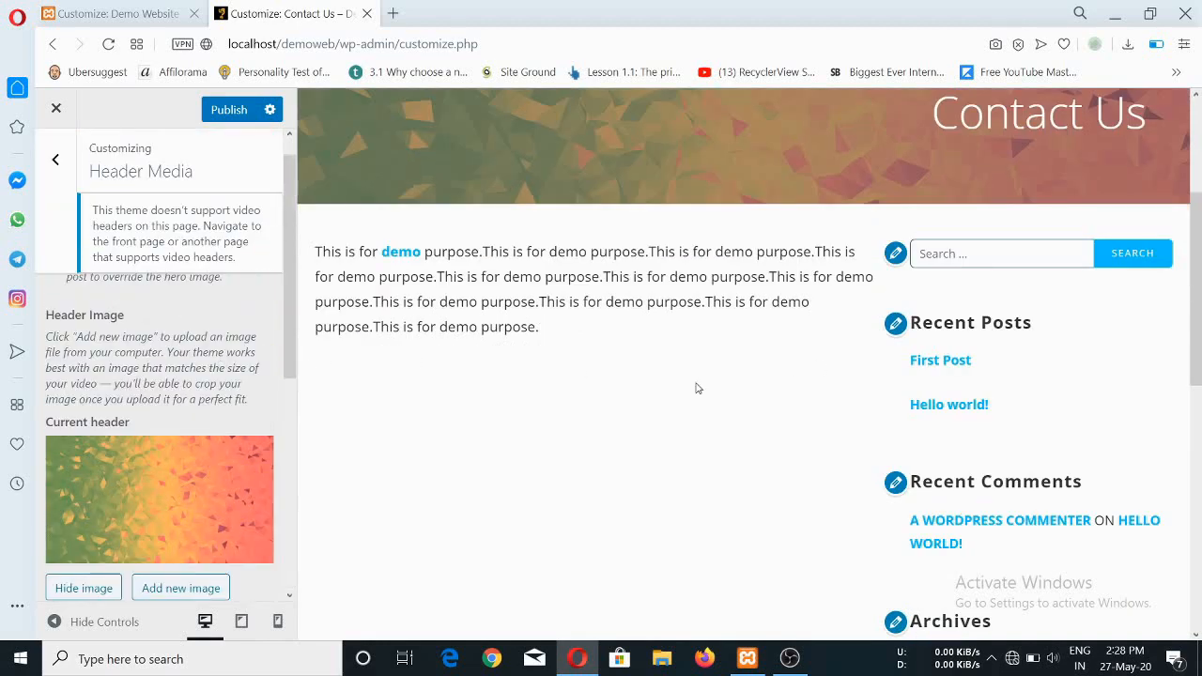
pyautogui.scroll(3, 697, 387)
# - Return the preview to the home page and review the Header Video options, including video upload and YouTube URL
pyautogui.click(531, 211)
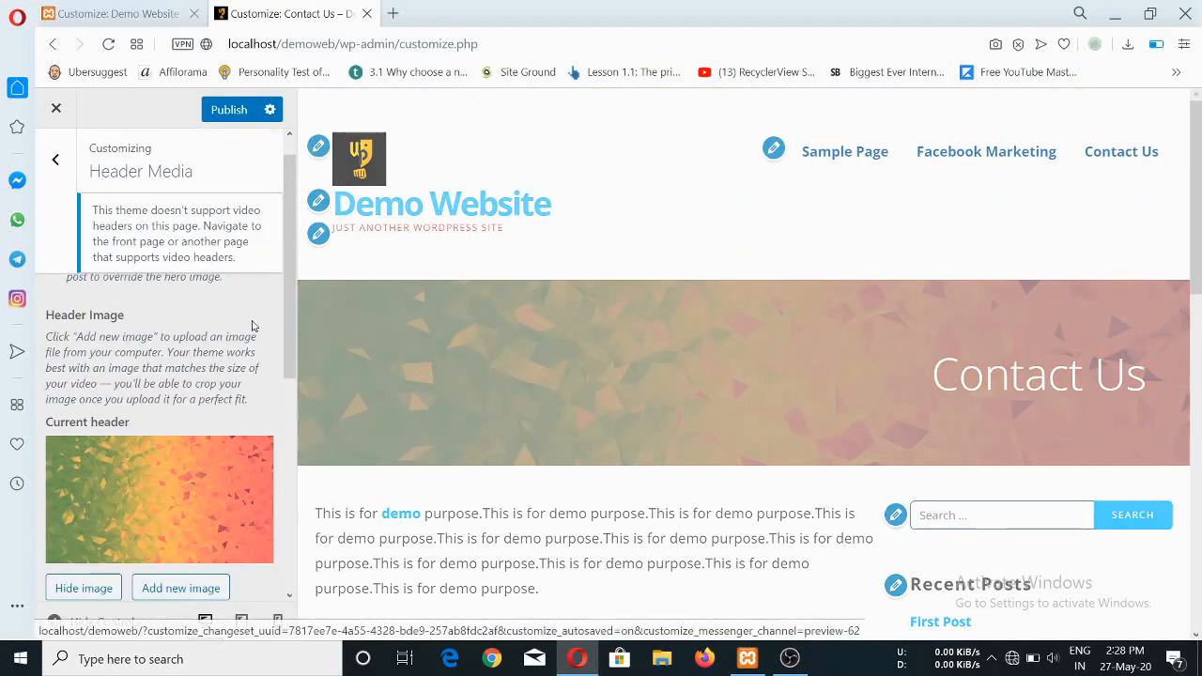
pyautogui.scroll(1, 178, 318)
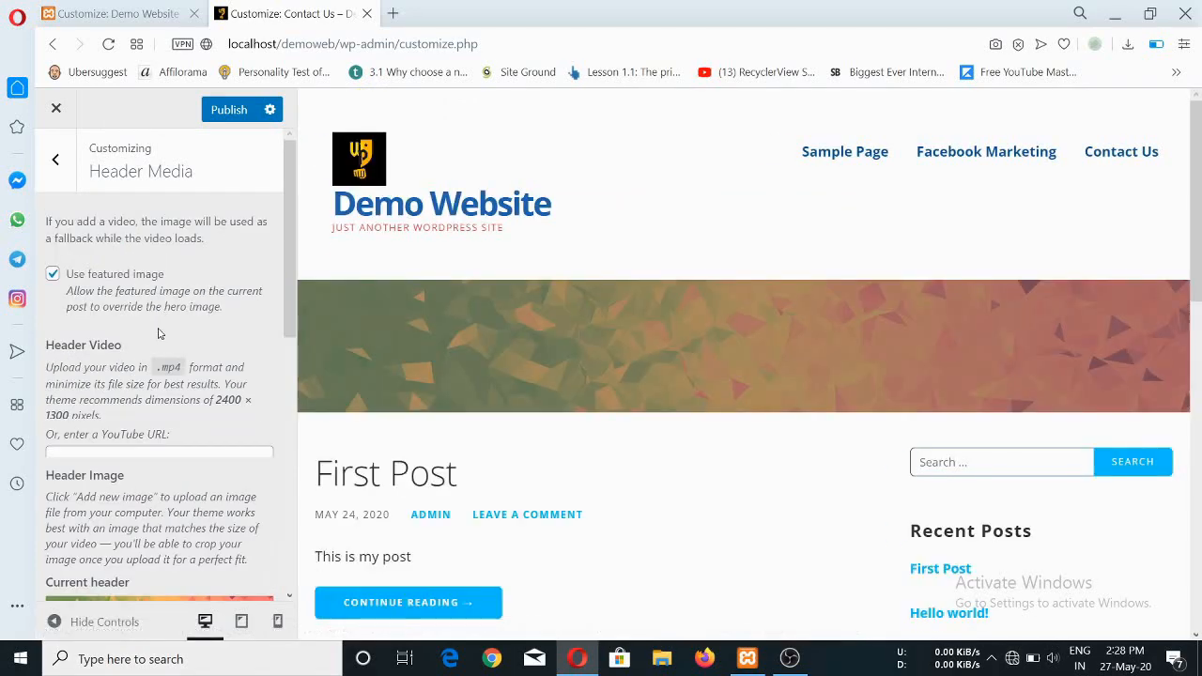
pyautogui.scroll(-2, 156, 334)
pyautogui.scroll(1, 143, 359)
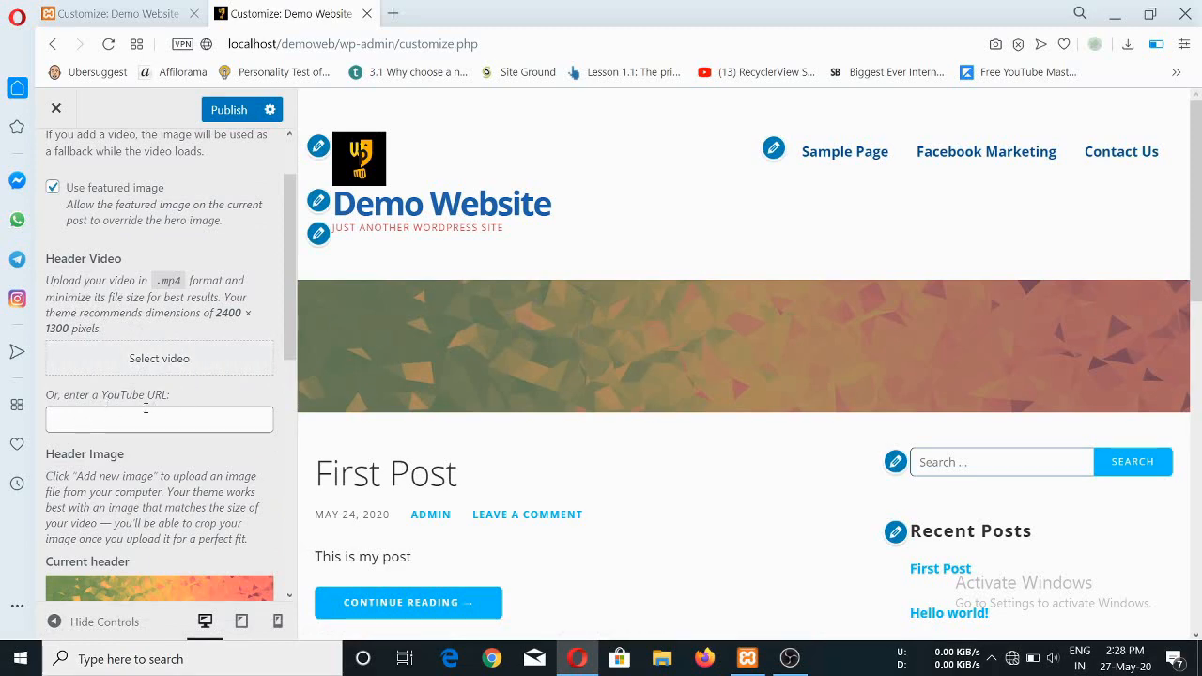
# - Upload banner-1989514_1920.png from the computer and set it as the site's background image
pyautogui.scroll(-6, 147, 452)
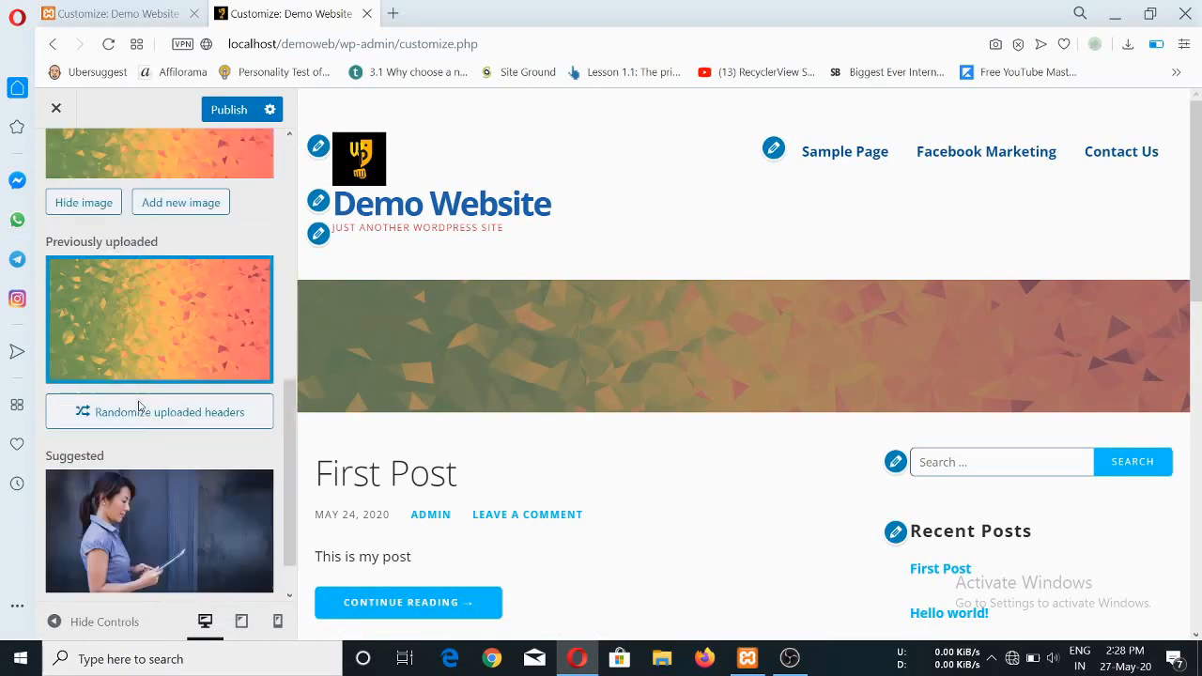
pyautogui.scroll(8, 141, 394)
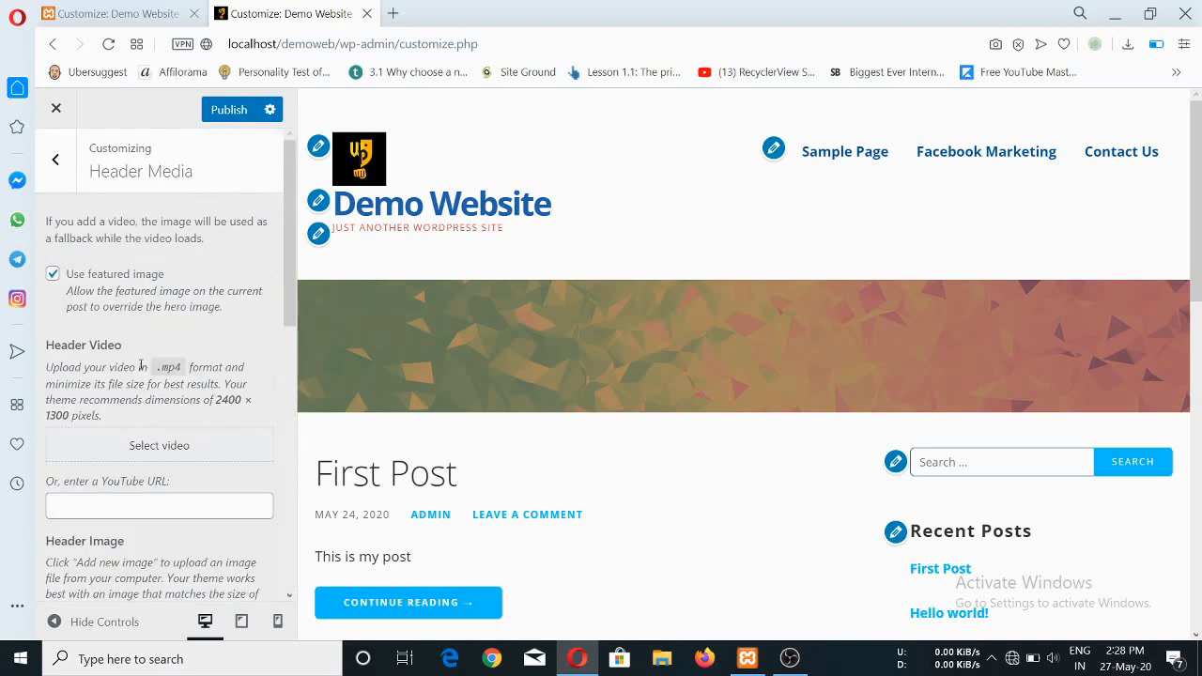
pyautogui.click(55, 167)
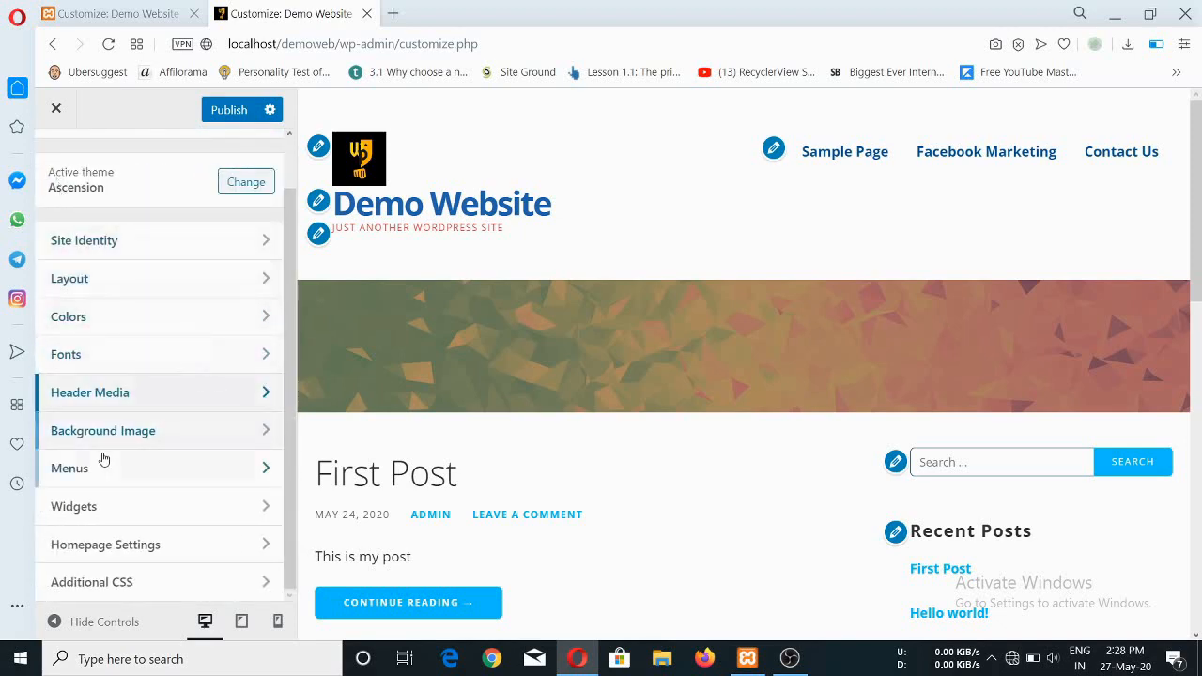
pyautogui.click(247, 432)
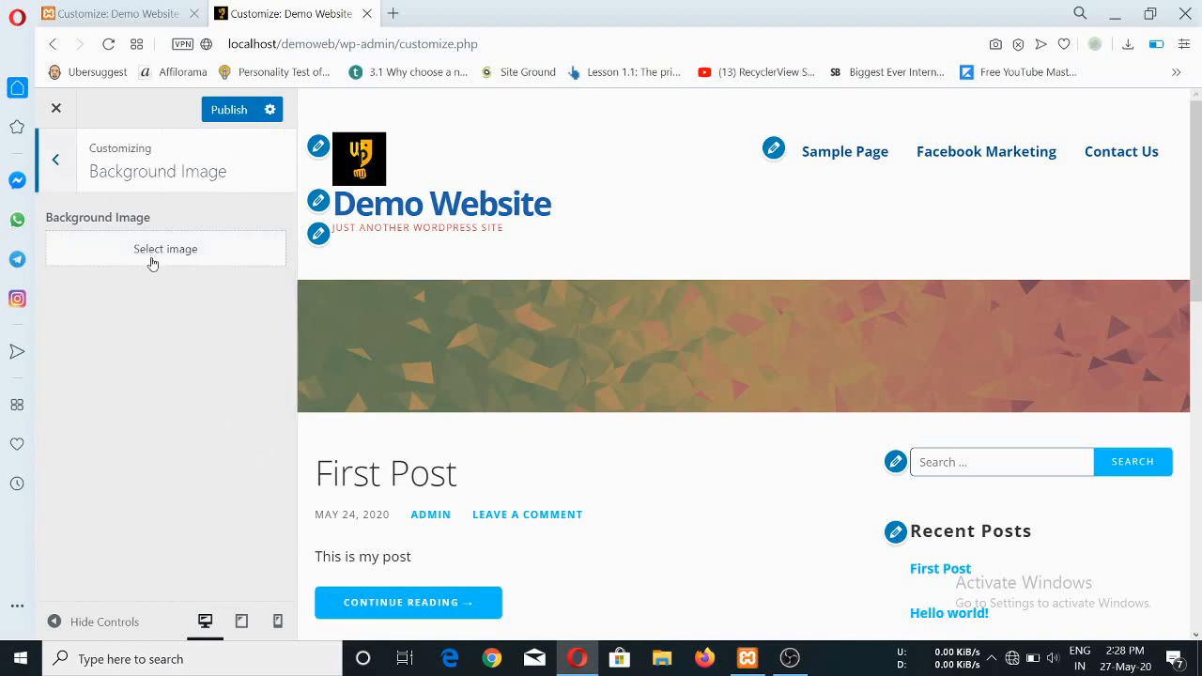
pyautogui.click(150, 259)
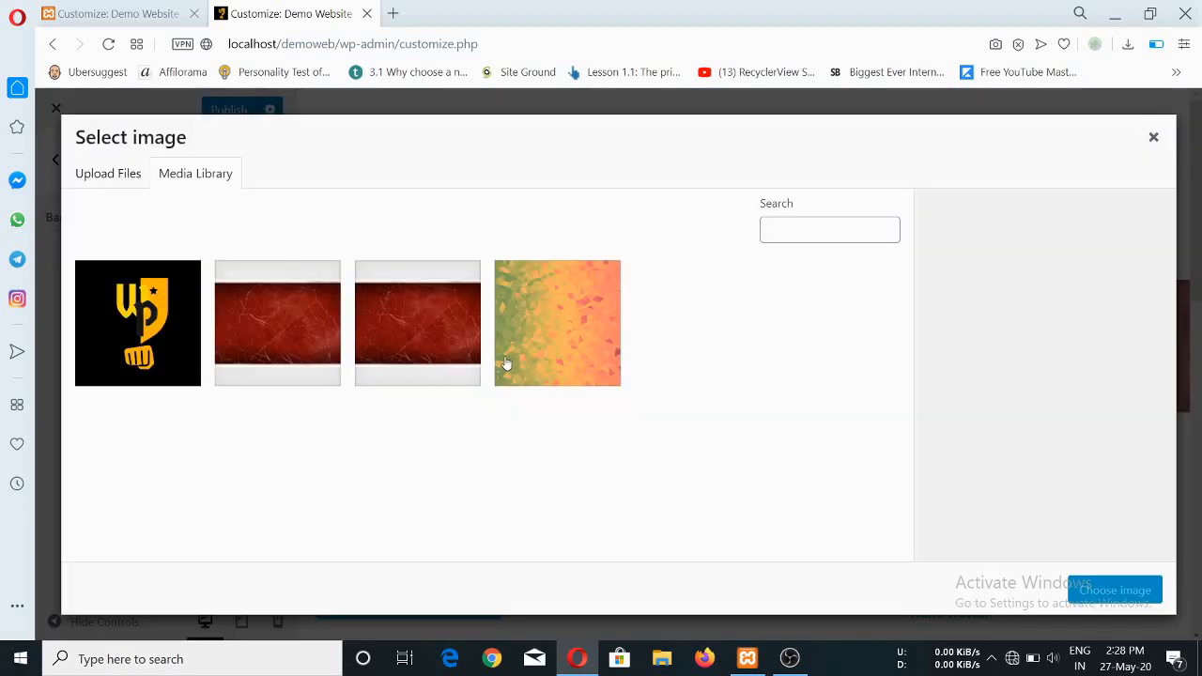
pyautogui.click(135, 180)
pyautogui.click(610, 394)
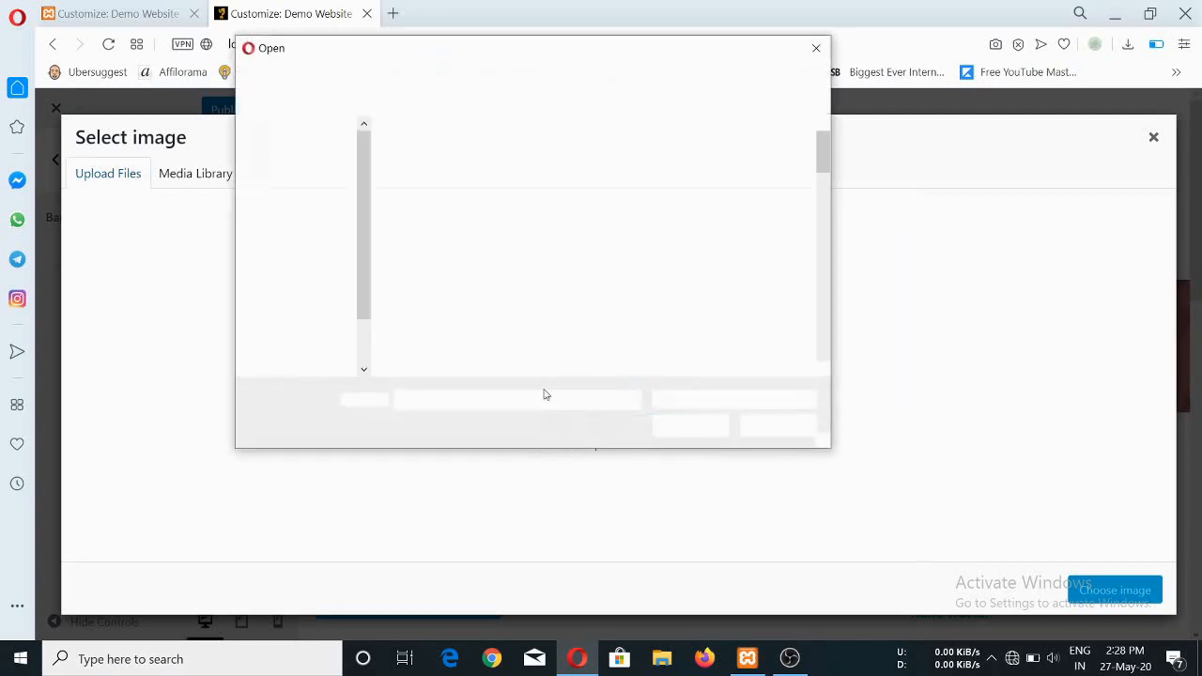
pyautogui.scroll(-2, 543, 291)
pyautogui.scroll(1, 543, 291)
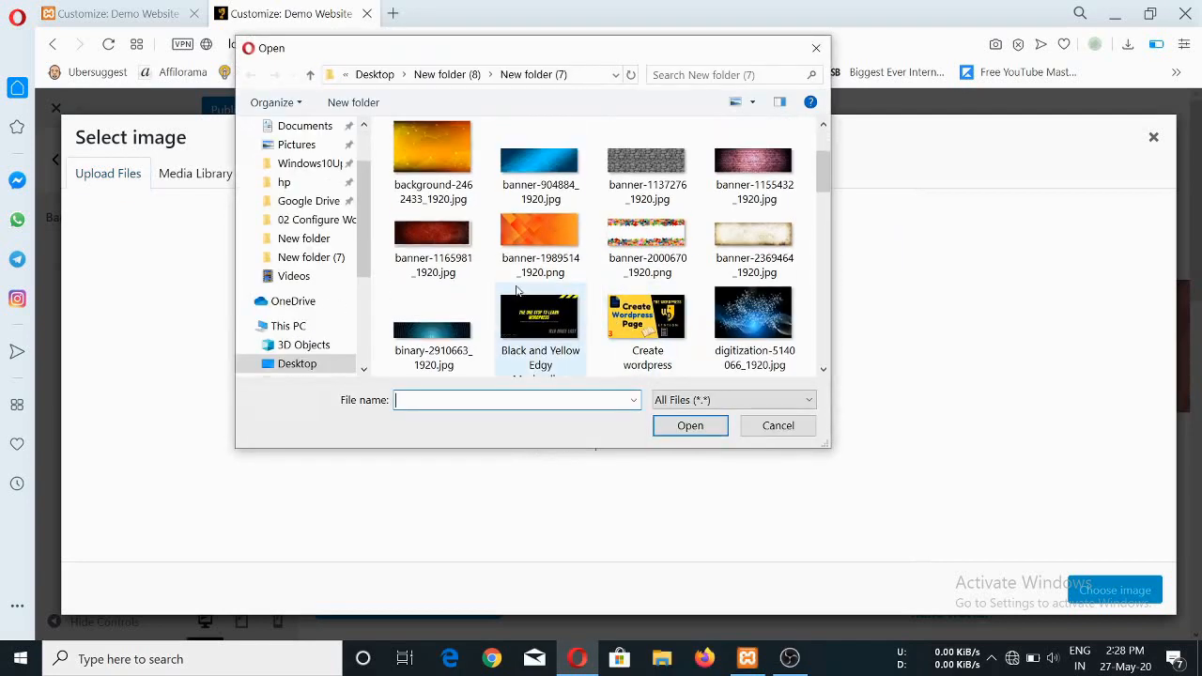
pyautogui.click(549, 233)
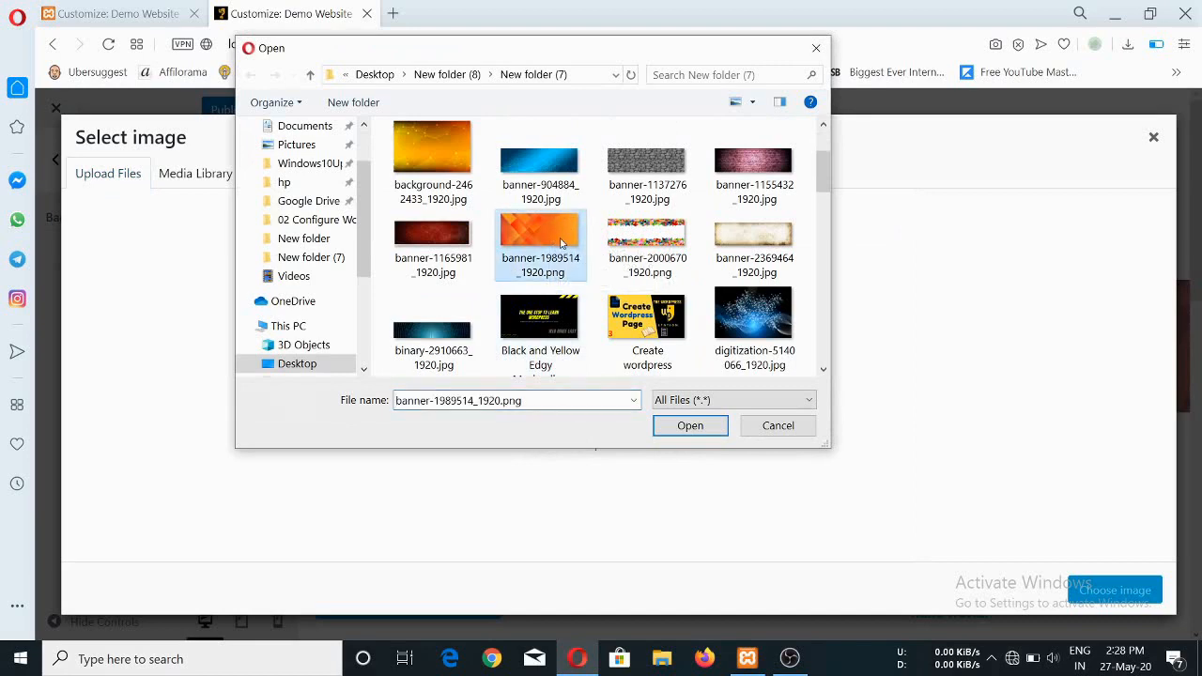
pyautogui.click(706, 425)
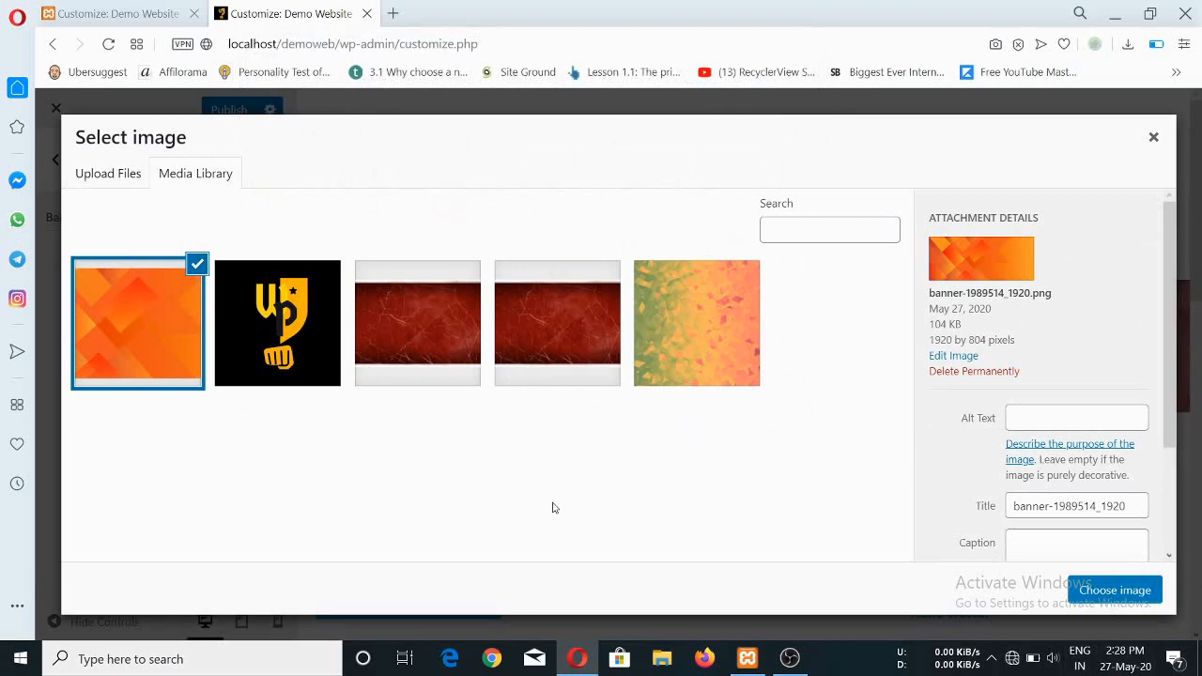
pyautogui.click(1104, 597)
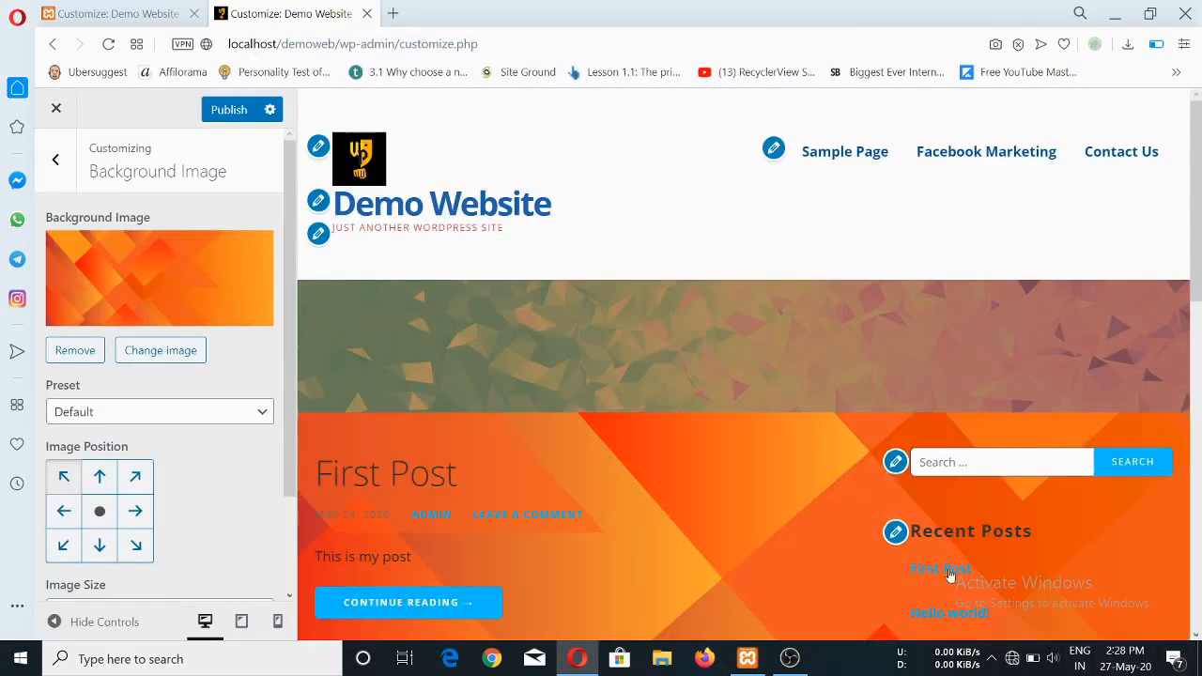
# - Examine how the background image displays along the whole home page in the preview
pyautogui.scroll(-4, 619, 430)
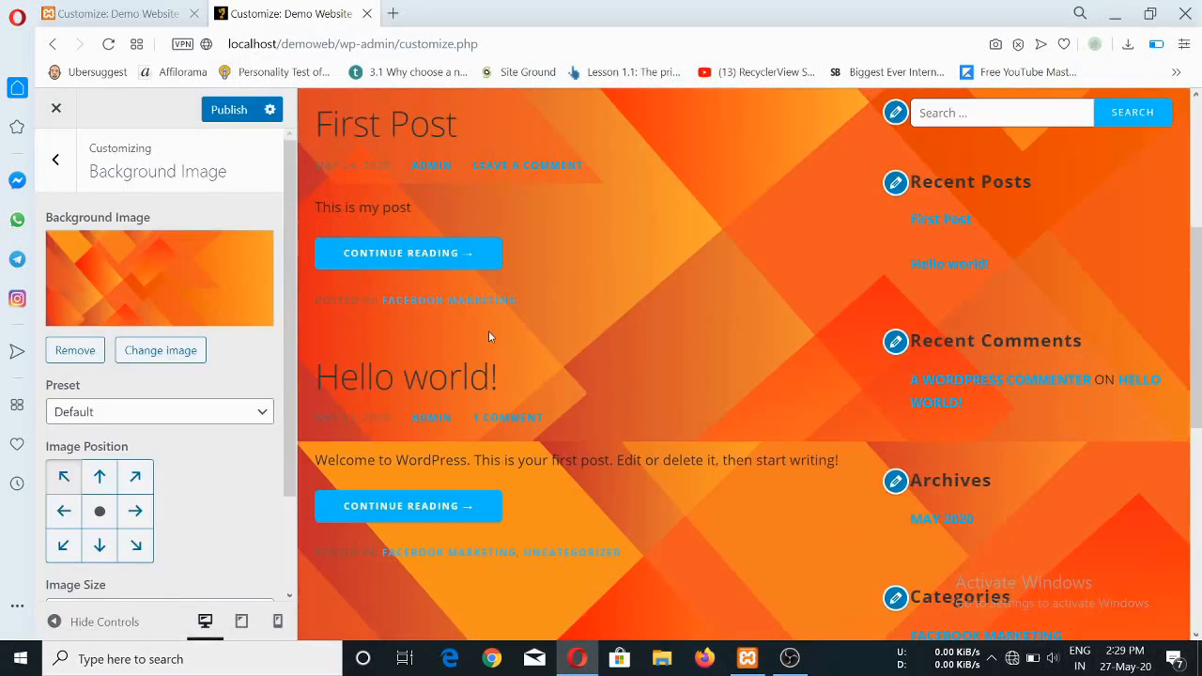
pyautogui.scroll(-3, 526, 348)
pyautogui.scroll(3, 657, 375)
pyautogui.scroll(-4, 783, 374)
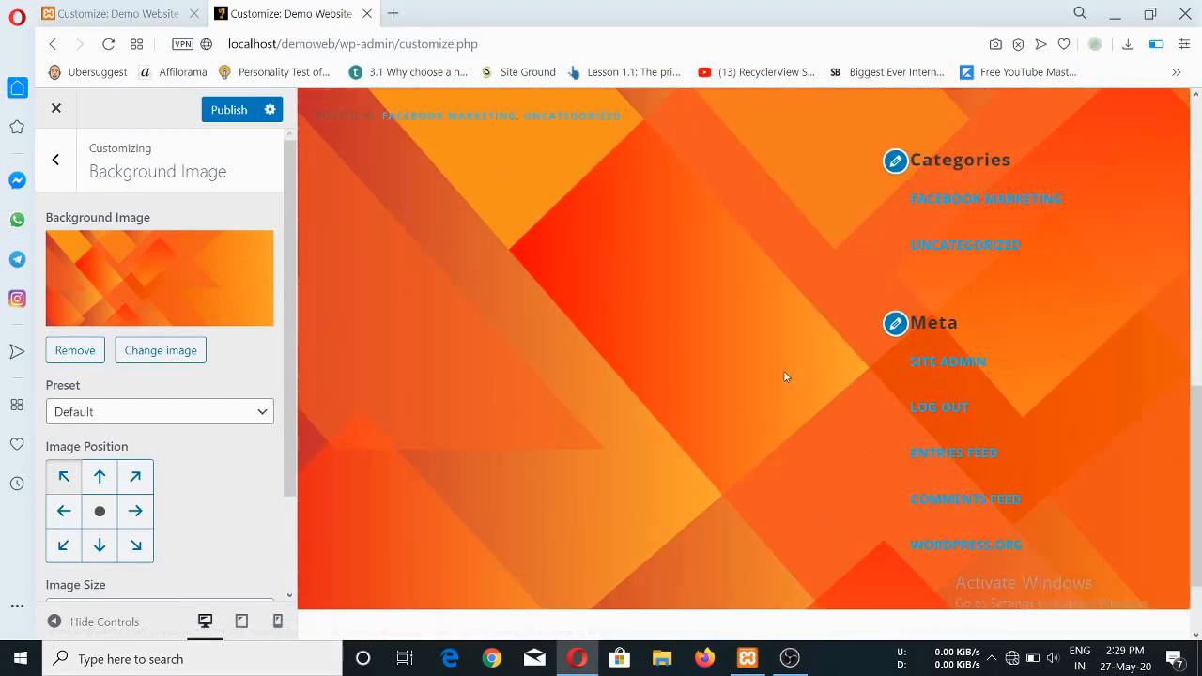
pyautogui.scroll(1, 779, 376)
# - Try the center position for the background image, then set its position to left
pyautogui.scroll(-1, 236, 456)
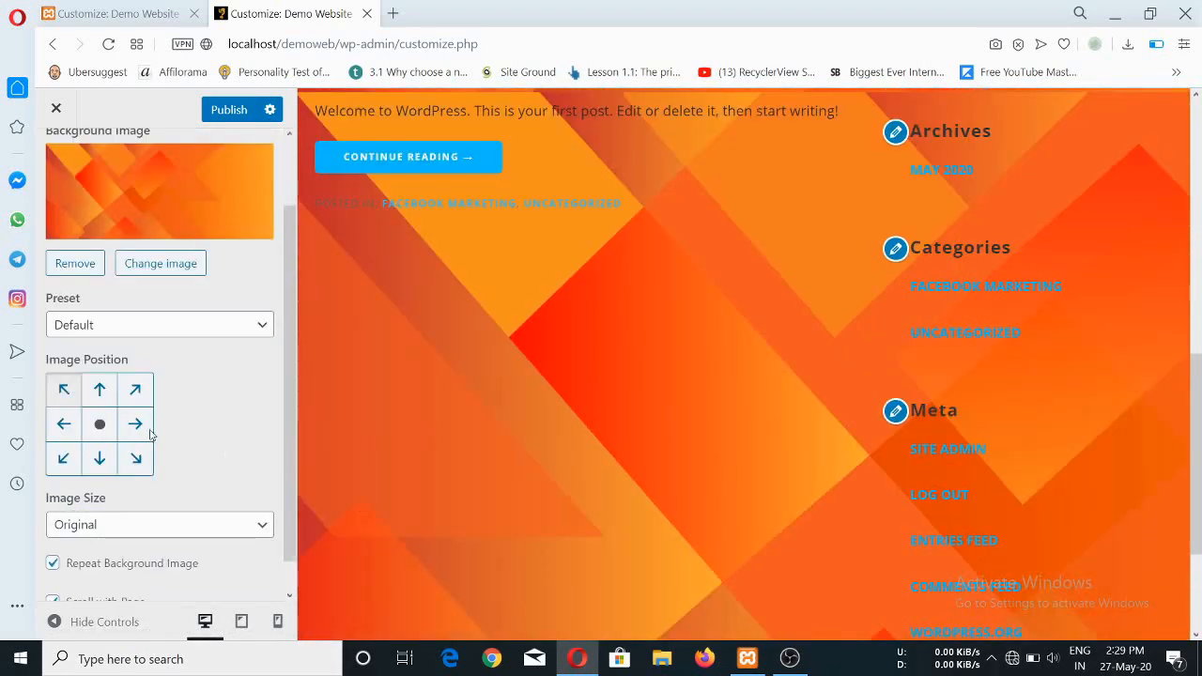
pyautogui.click(99, 426)
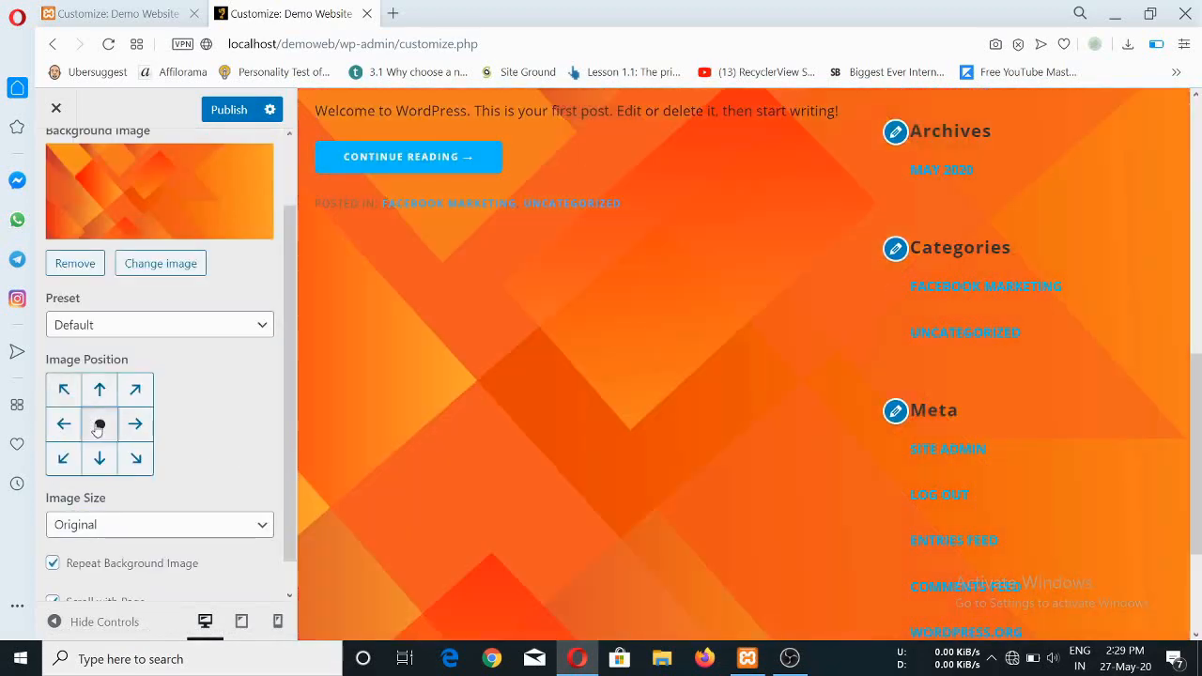
pyautogui.scroll(4, 547, 410)
pyautogui.click(73, 432)
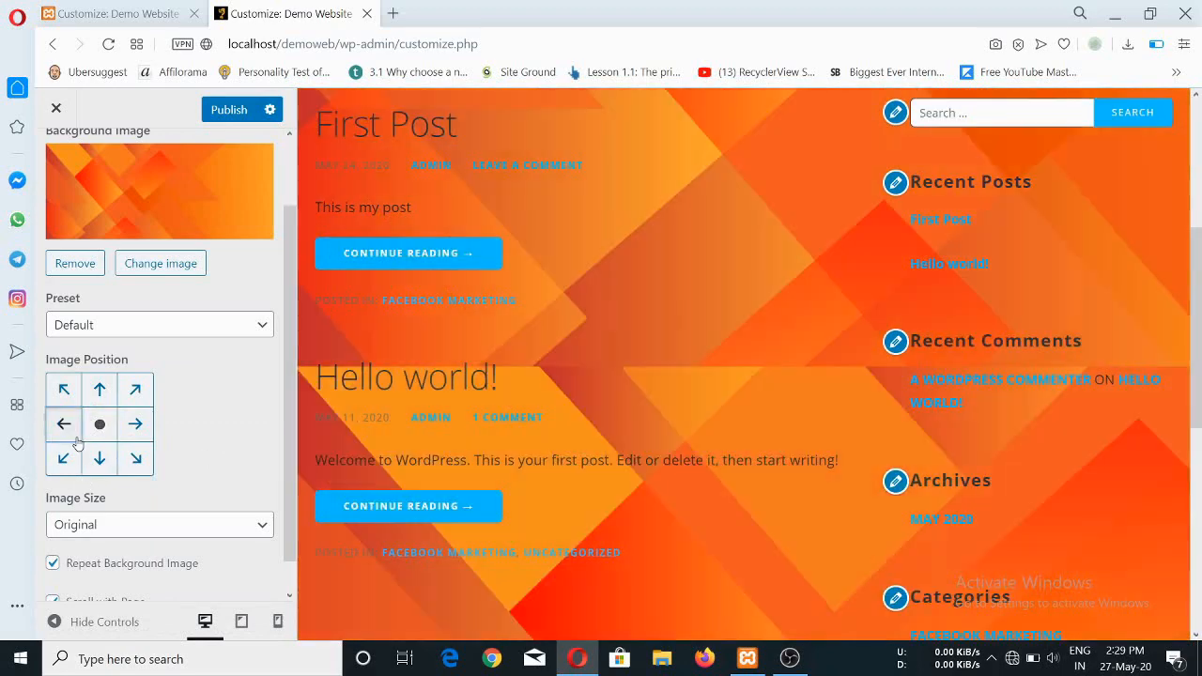
pyautogui.scroll(1, 94, 441)
pyautogui.scroll(-1, 94, 441)
# - Try the Fit to Screen size for the background image, then set it to Fill Screen
pyautogui.scroll(-1, 72, 447)
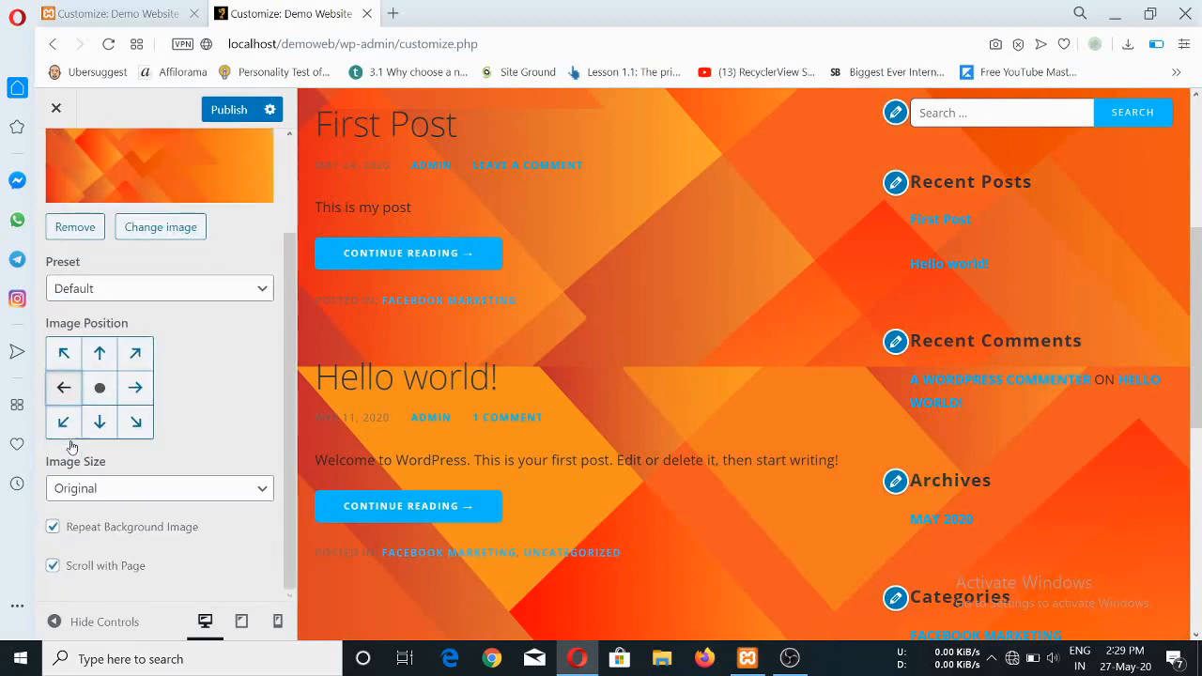
pyautogui.click(218, 492)
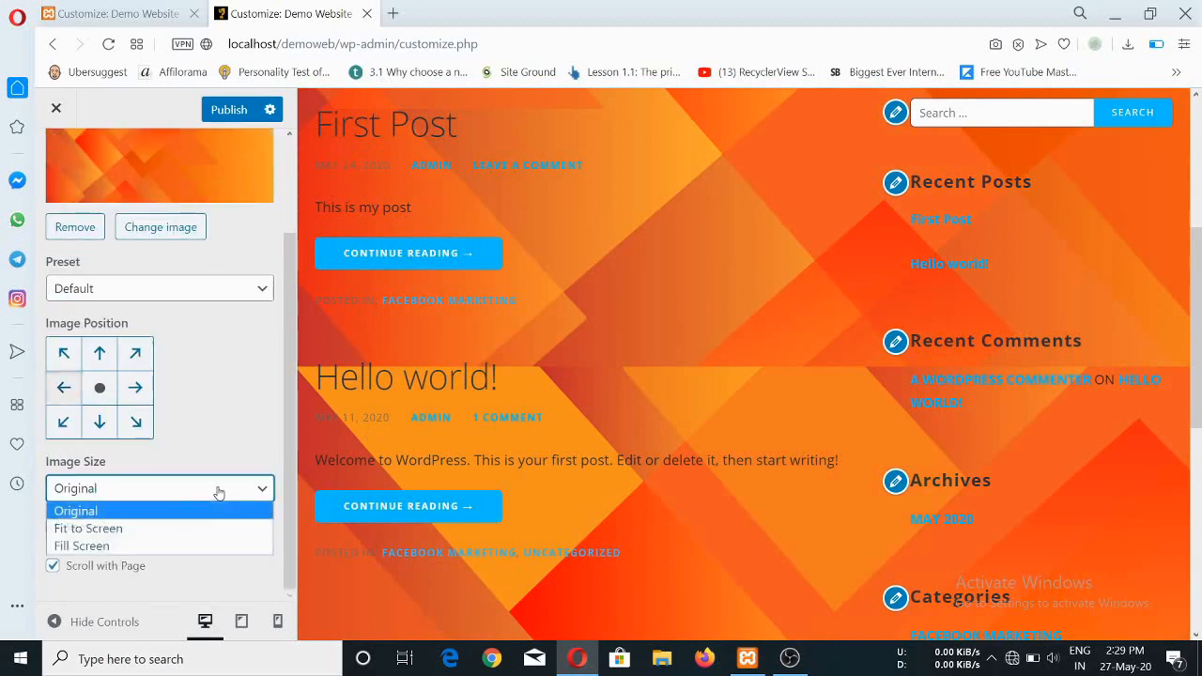
pyautogui.click(100, 531)
pyautogui.click(185, 492)
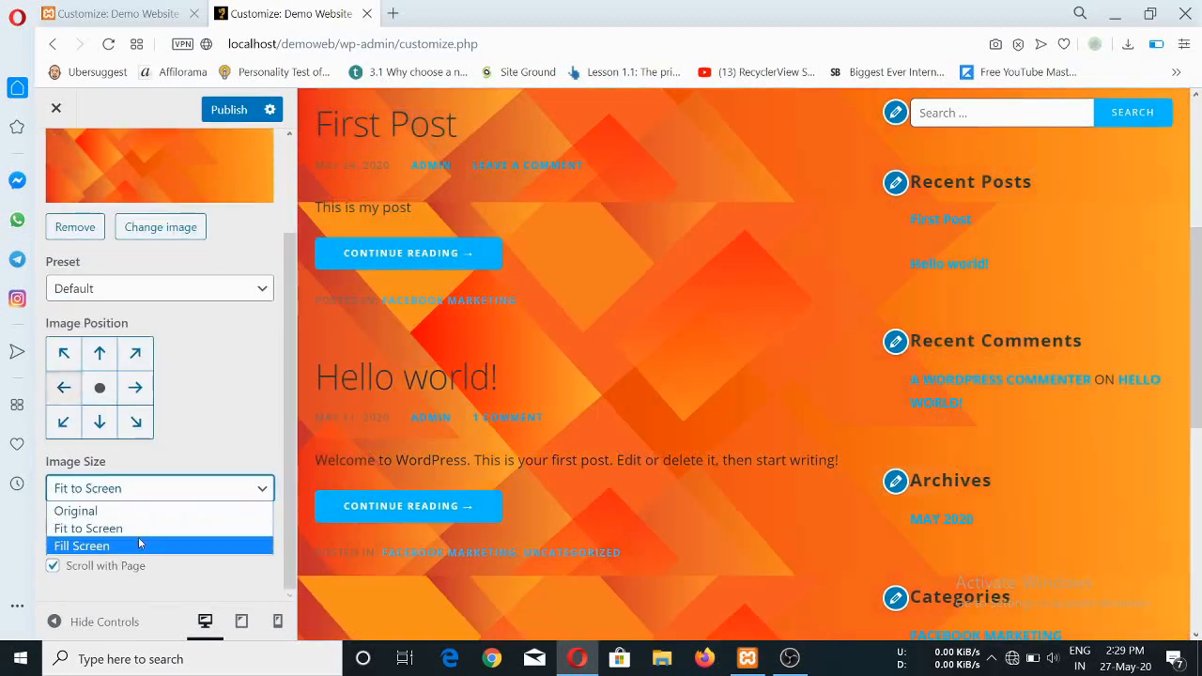
pyautogui.click(138, 546)
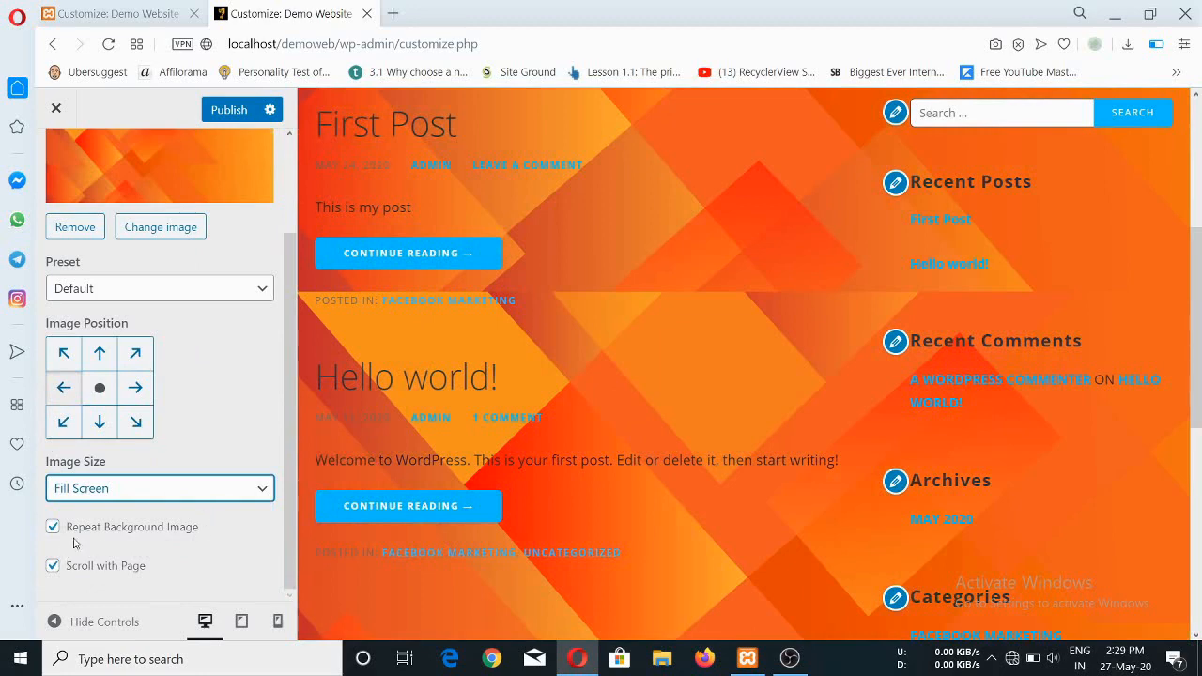
# - Check the resized background around the page header in the preview, then remove the background image from the site
pyautogui.scroll(2, 171, 551)
pyautogui.scroll(3, 592, 431)
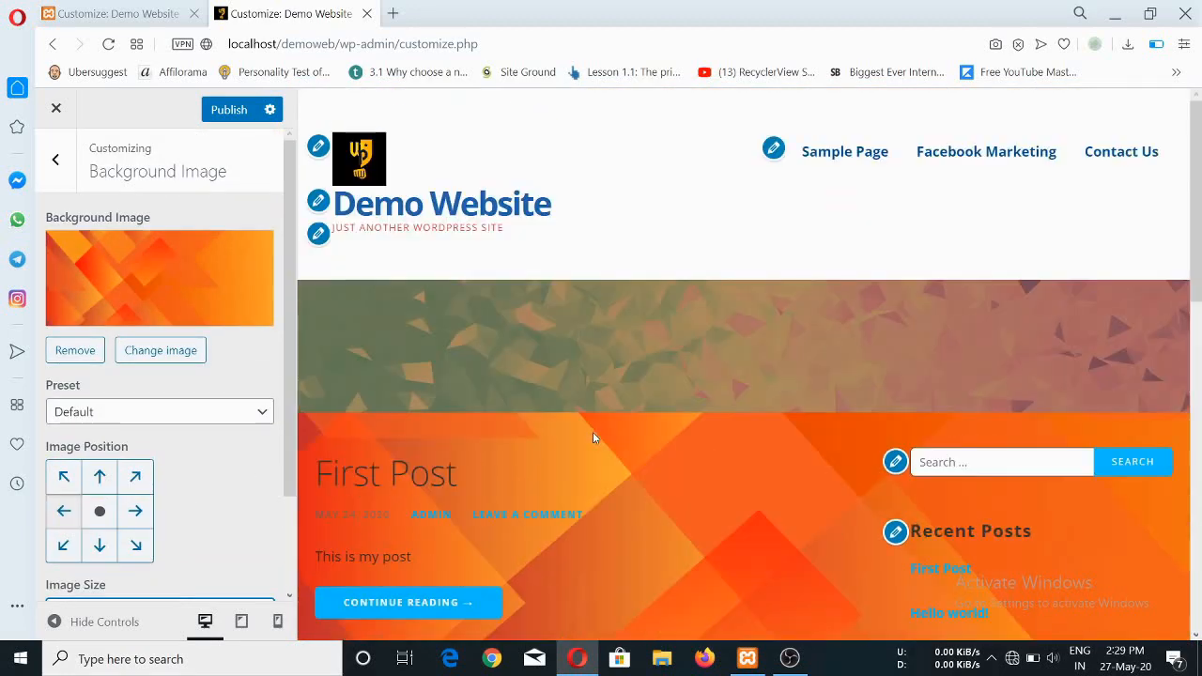
pyautogui.scroll(-1, 596, 449)
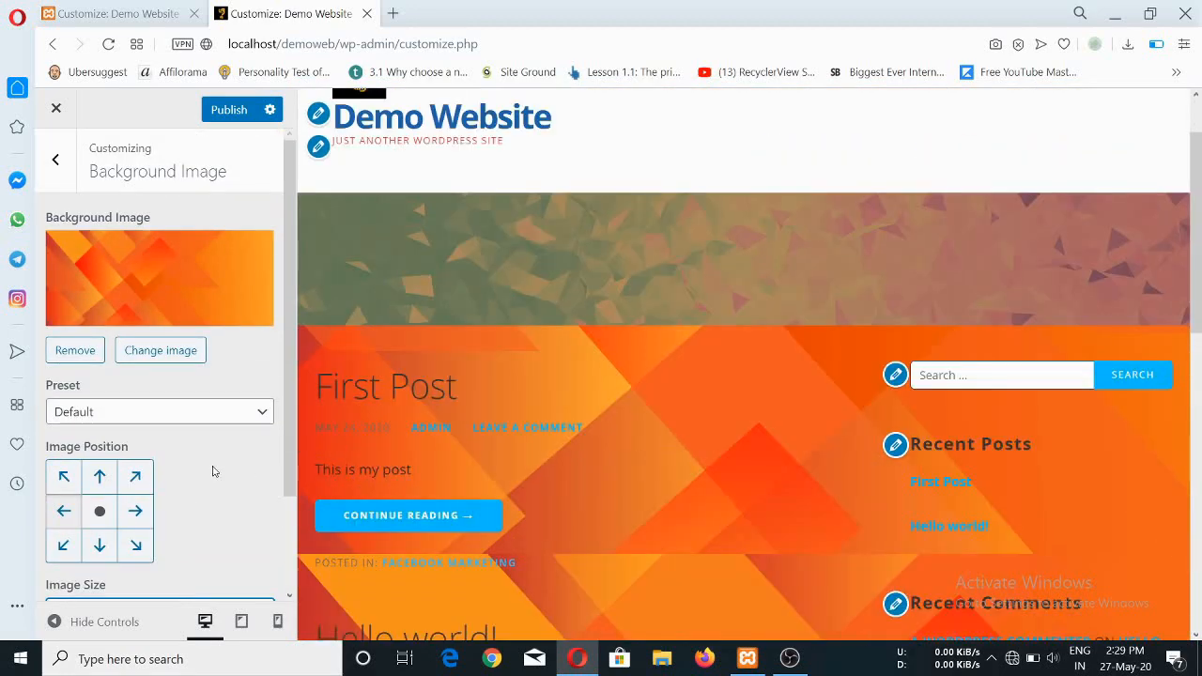
pyautogui.click(75, 354)
pyautogui.click(55, 161)
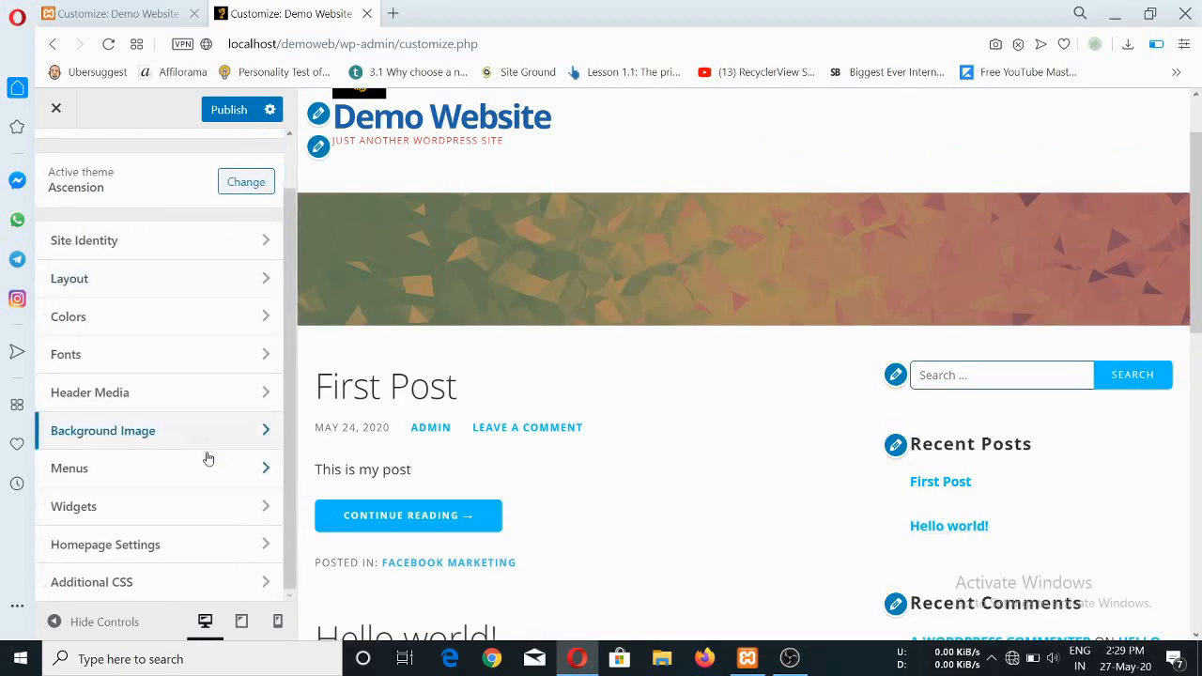
# - In the menu locations, review the Primary Menu options and assign the existing menu "menu" to the Social Menu location
pyautogui.click(249, 479)
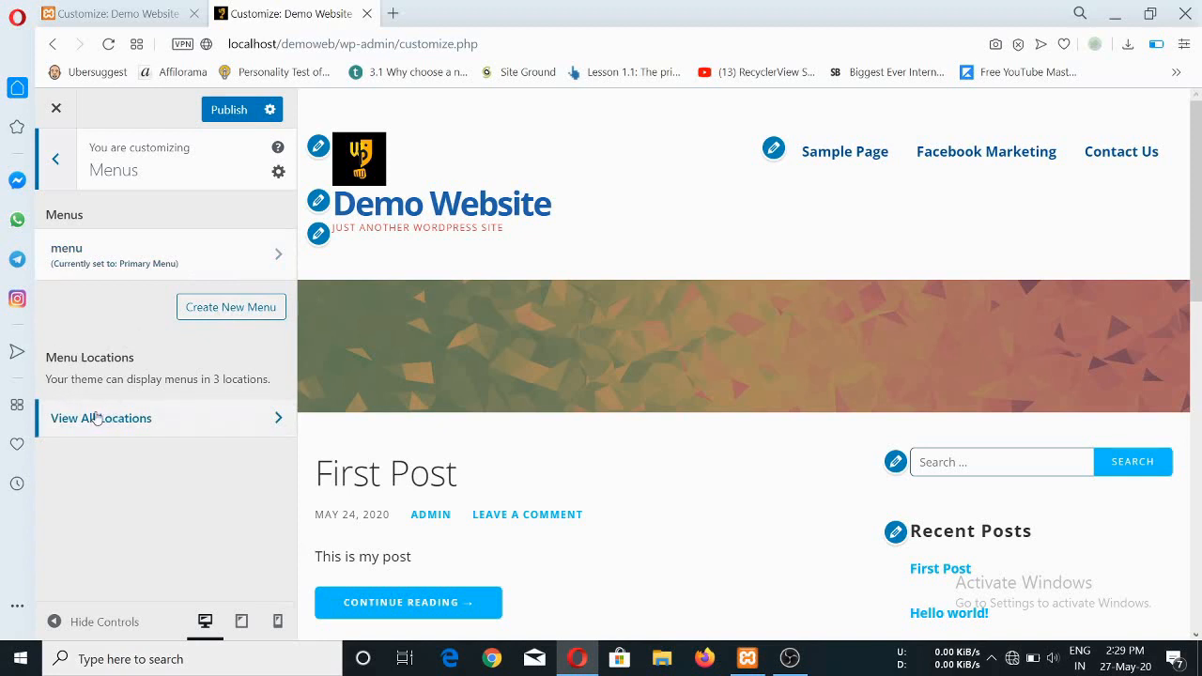
pyautogui.click(225, 428)
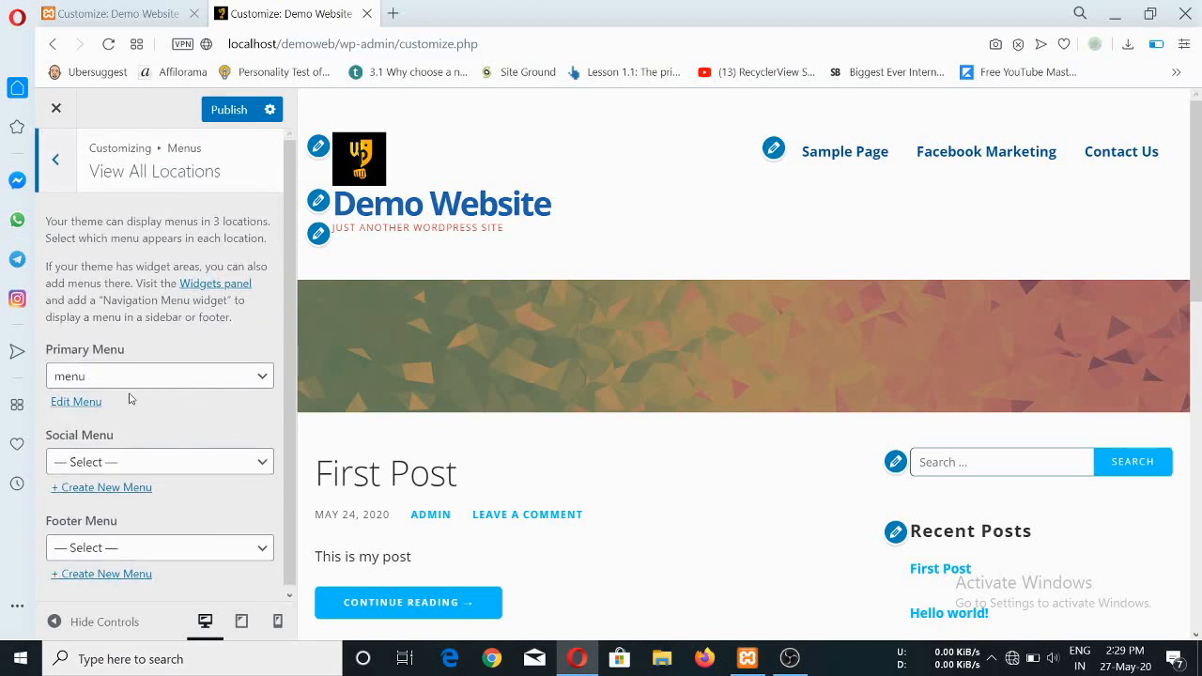
pyautogui.click(254, 380)
pyautogui.click(254, 380)
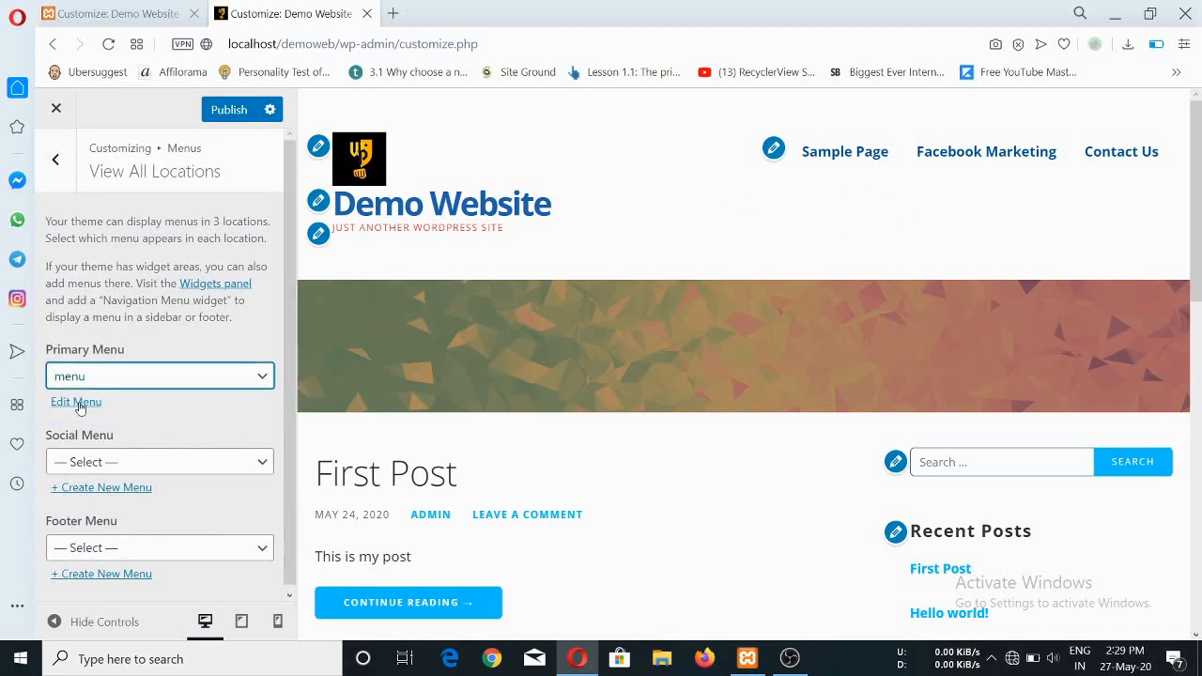
pyautogui.click(235, 460)
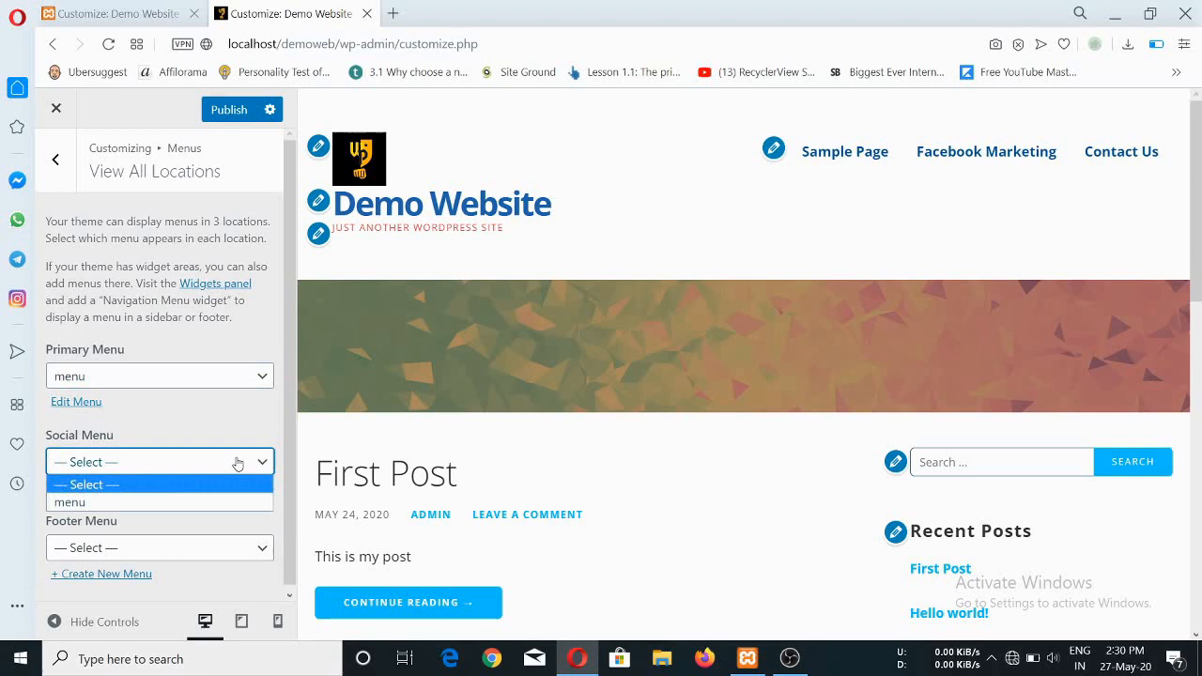
pyautogui.click(165, 503)
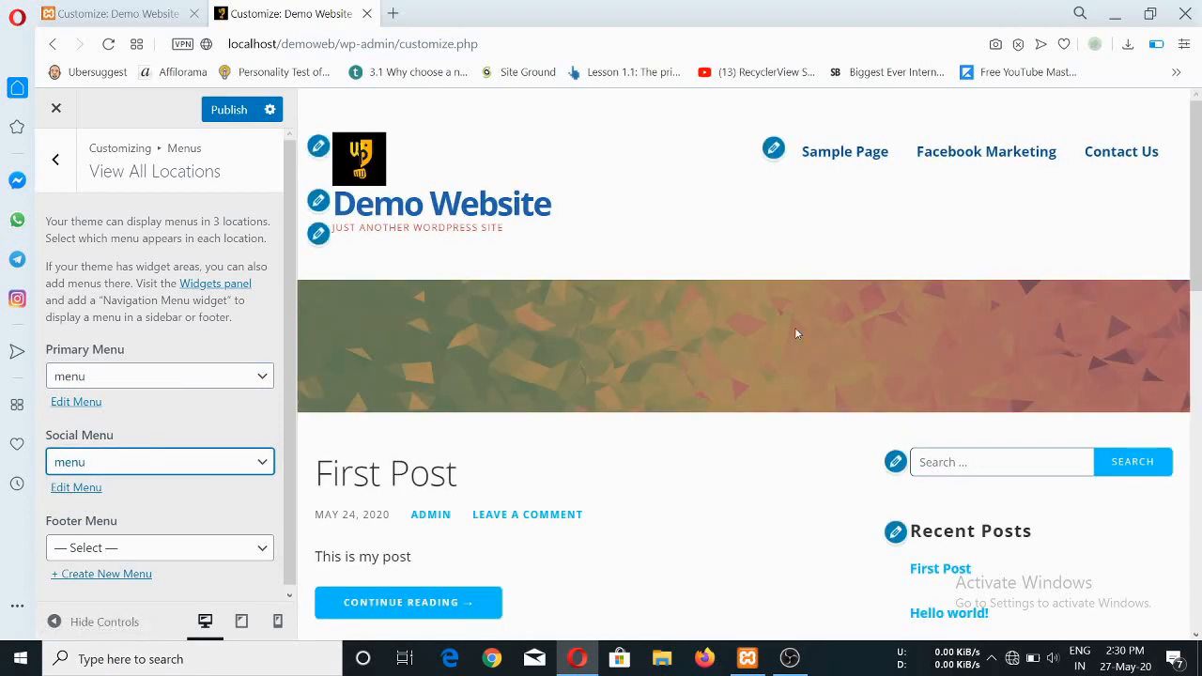
# - Check the social menu icons in the preview's page footer and follow the second icon's link
pyautogui.scroll(-5, 796, 333)
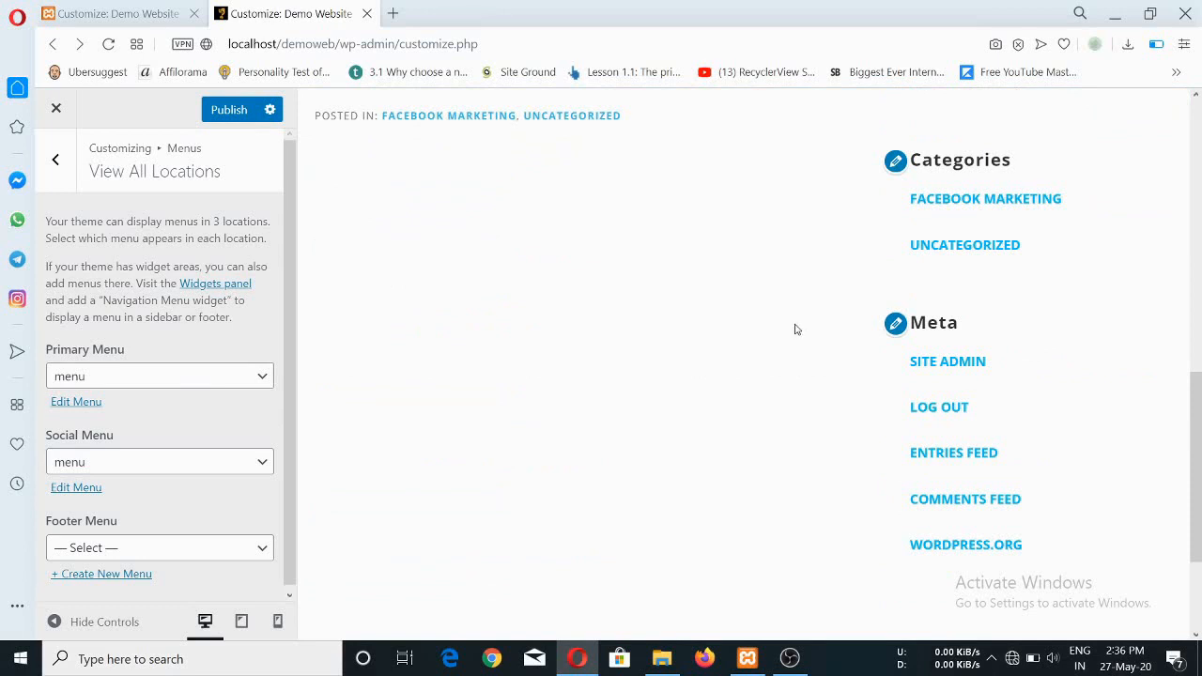
pyautogui.scroll(-2, 796, 329)
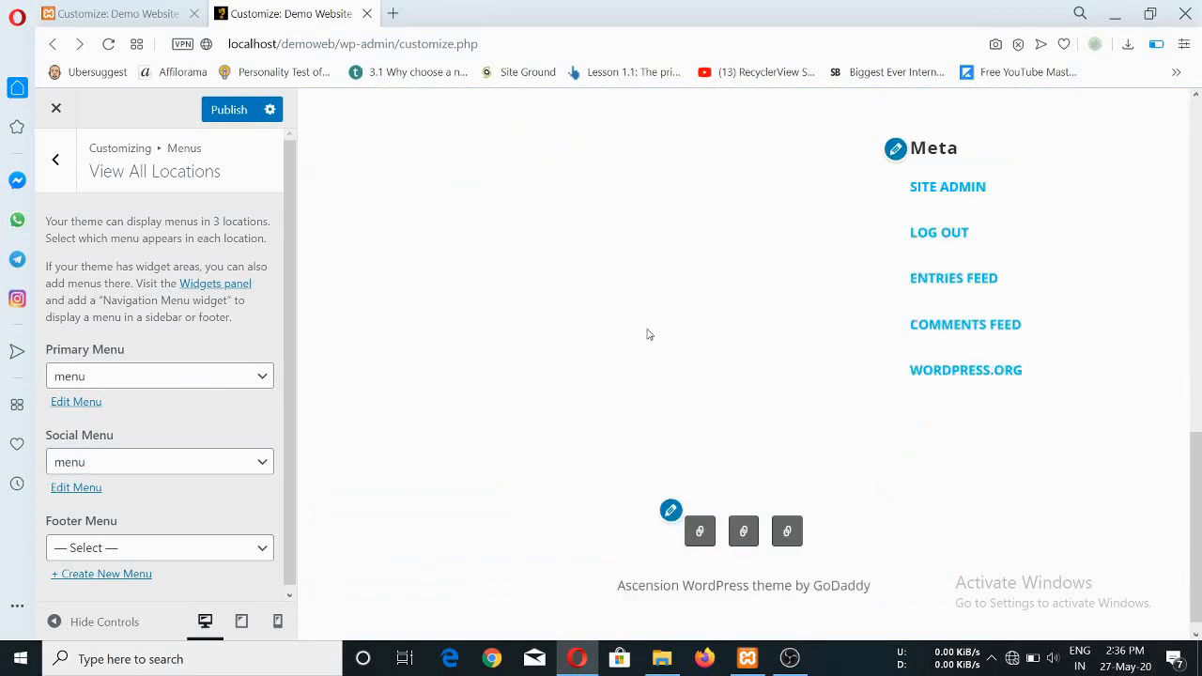
pyautogui.scroll(-1, 782, 358)
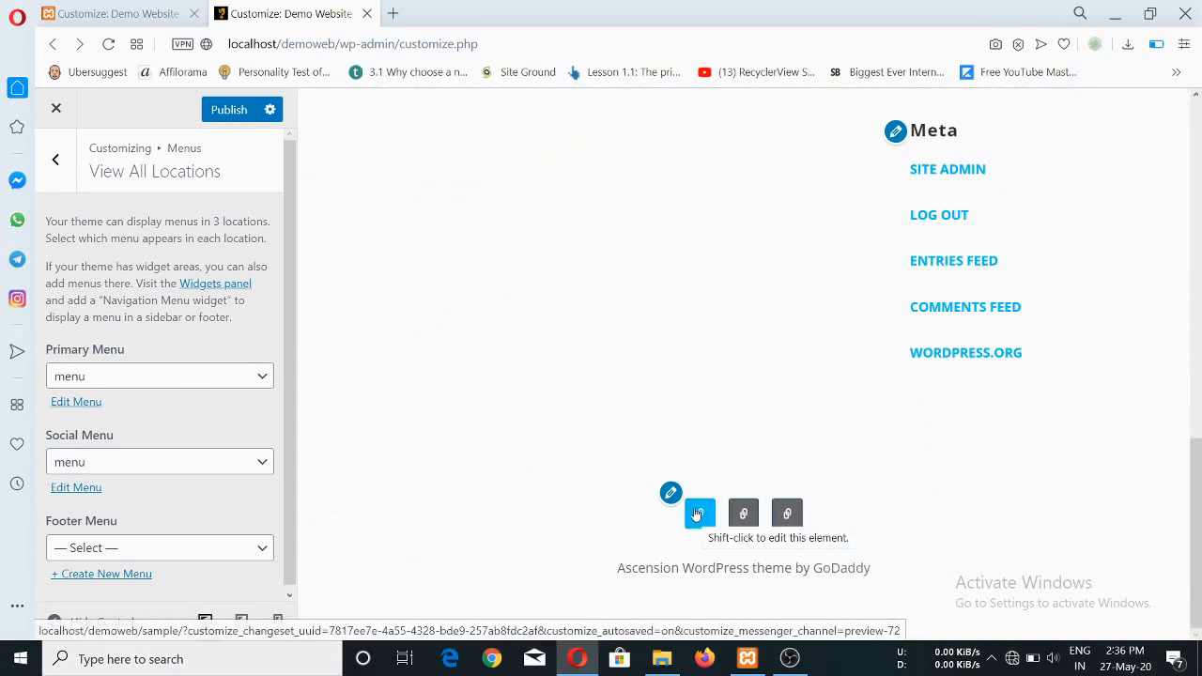
pyautogui.click(744, 518)
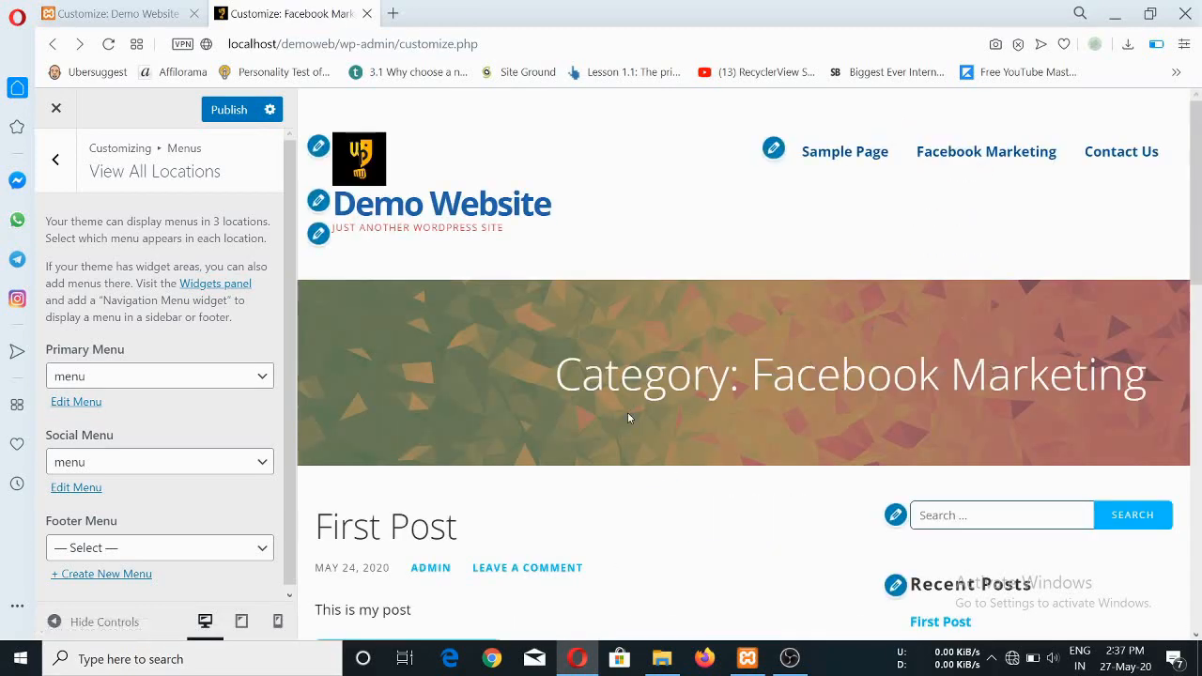
# - Assign "menu" to the Footer Menu location and test its Contact Us link in the preview's page footer
pyautogui.scroll(-15, 629, 418)
pyautogui.scroll(-1, 202, 524)
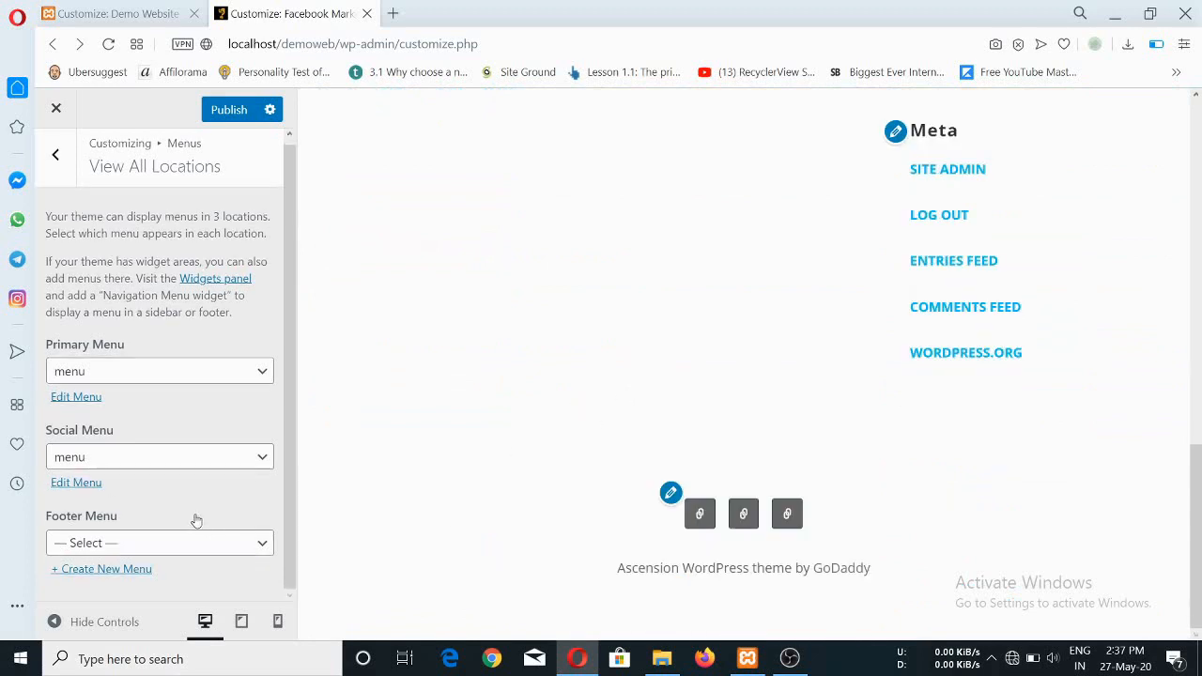
pyautogui.click(264, 541)
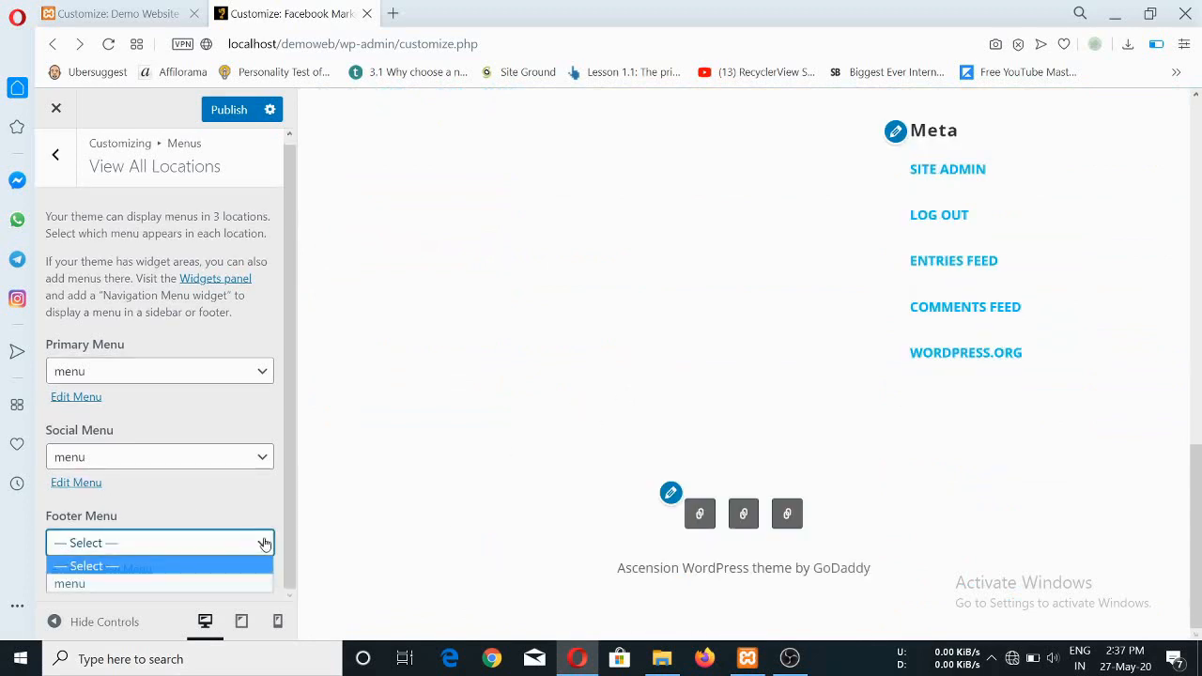
pyautogui.click(158, 583)
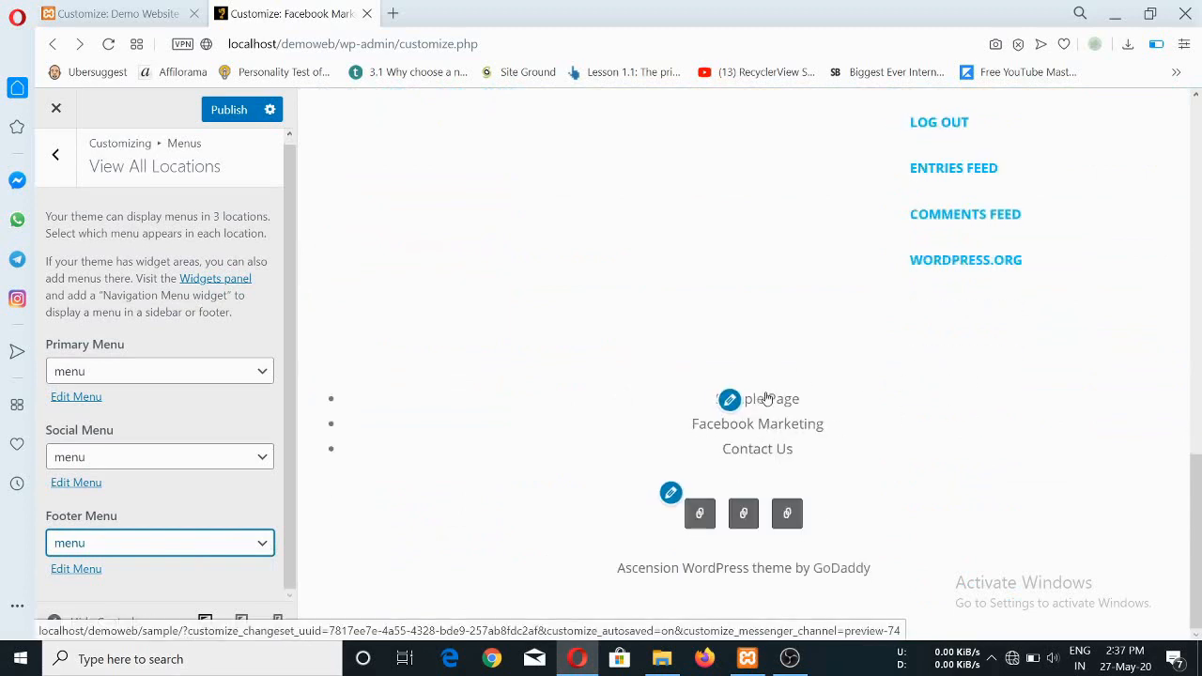
pyautogui.click(768, 449)
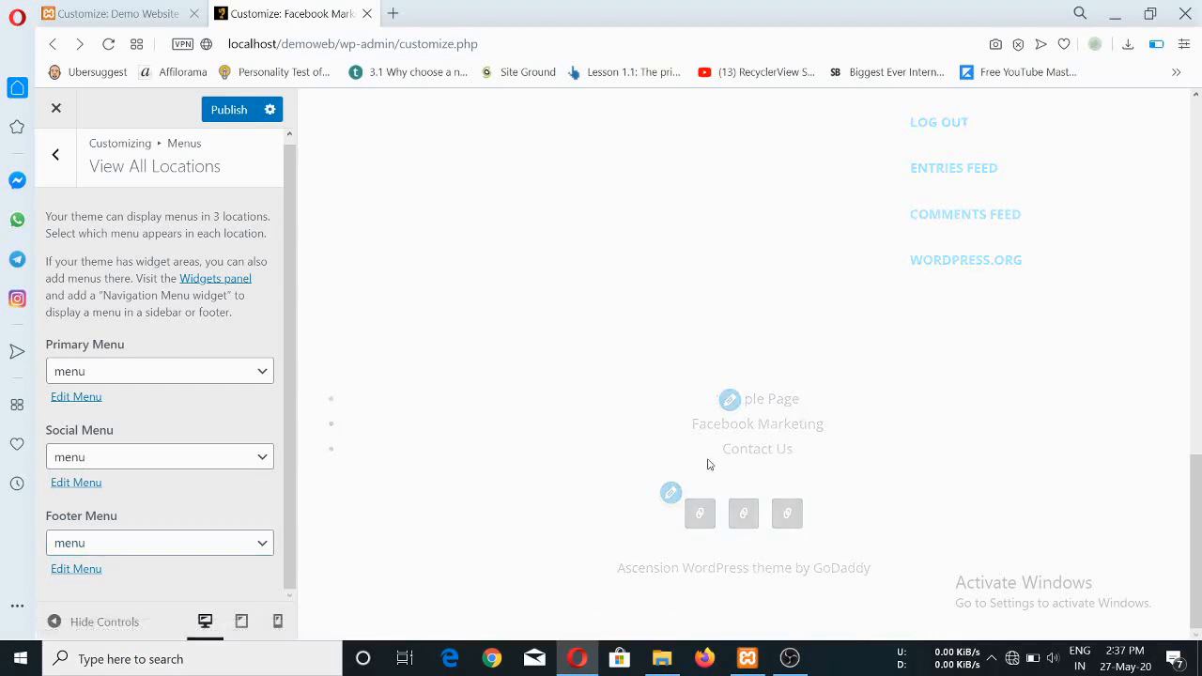
# - Clear the menu assignments from the Footer Menu and Social Menu locations and return to the main Customizer sections
pyautogui.scroll(-8, 657, 408)
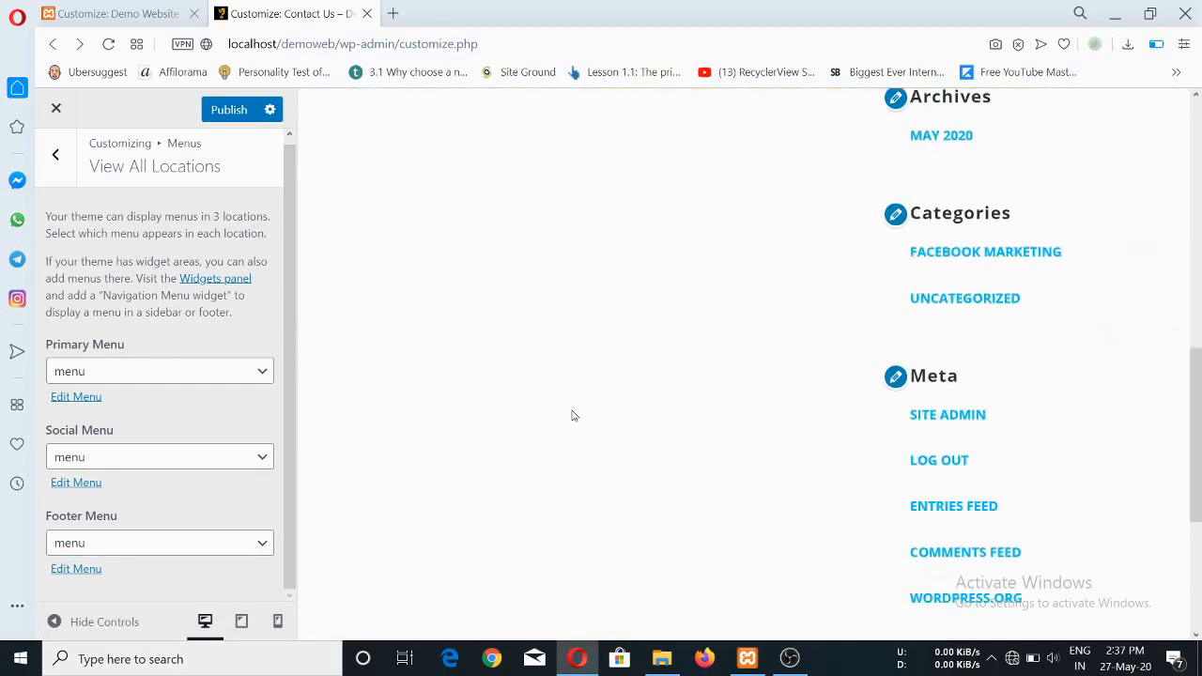
pyautogui.scroll(5, 729, 429)
pyautogui.scroll(-2, 730, 429)
pyautogui.click(242, 544)
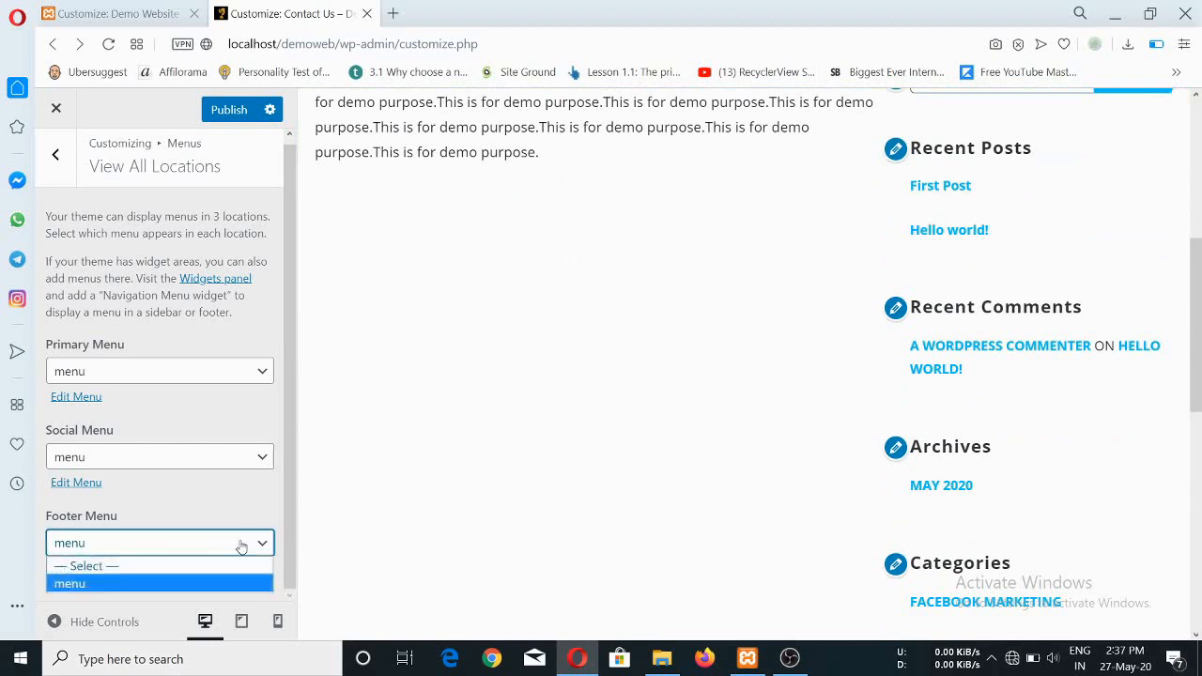
pyautogui.click(172, 566)
pyautogui.click(252, 458)
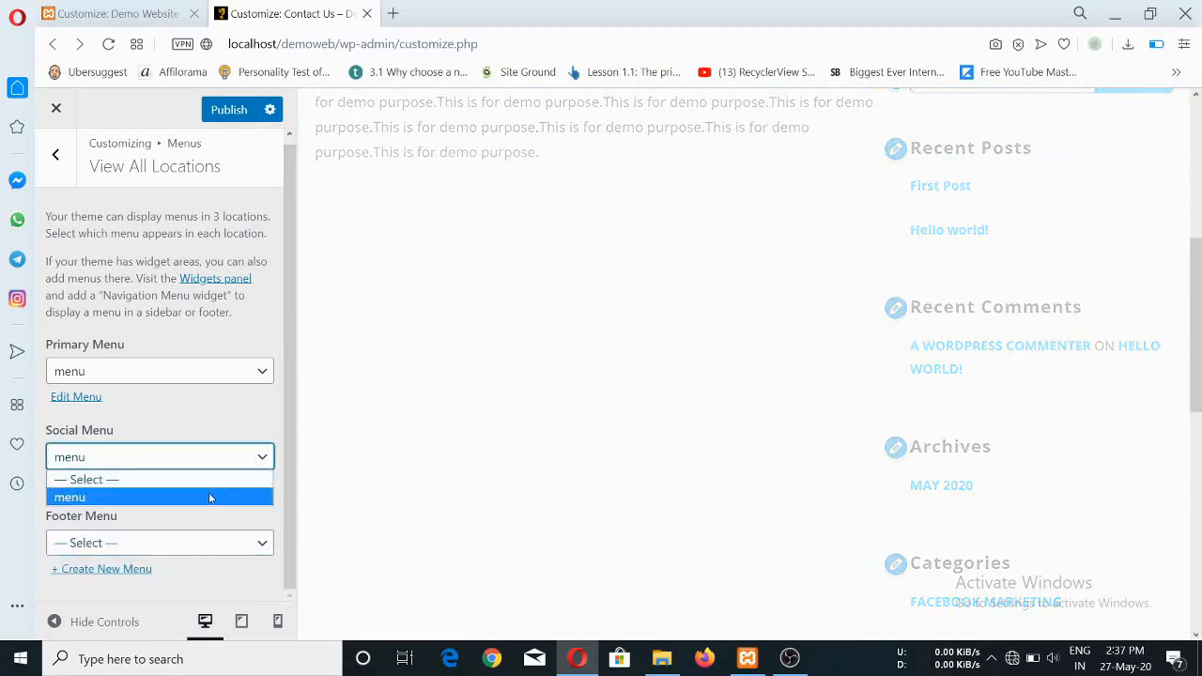
pyautogui.click(195, 479)
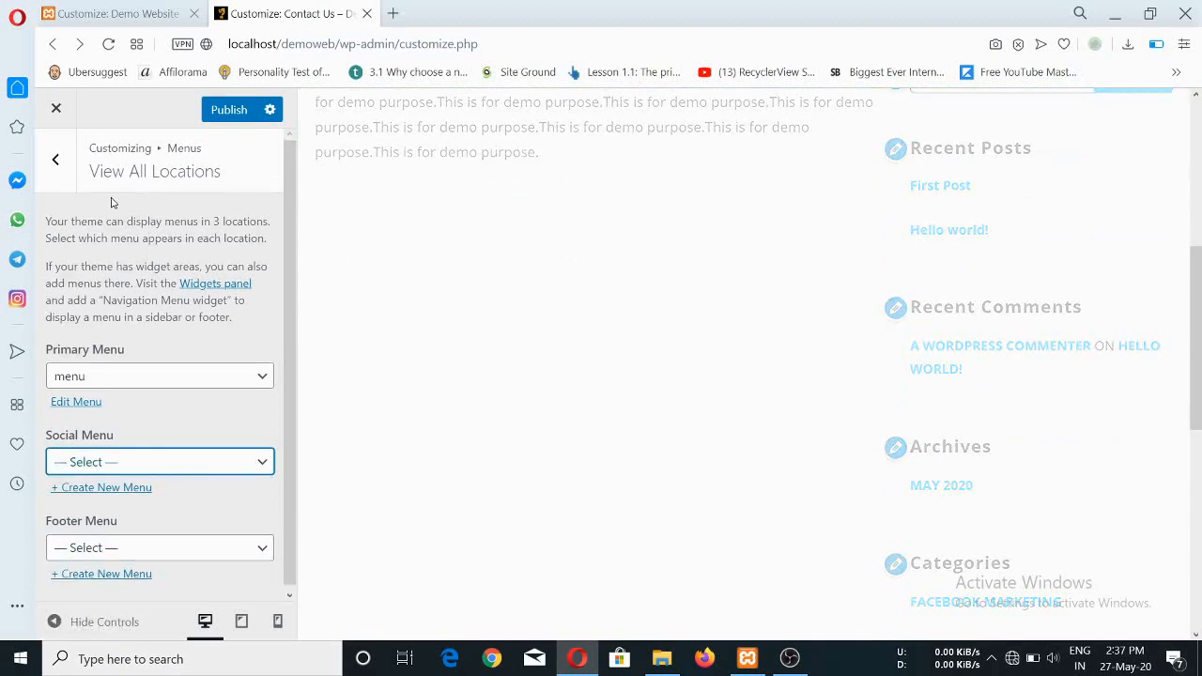
pyautogui.click(54, 158)
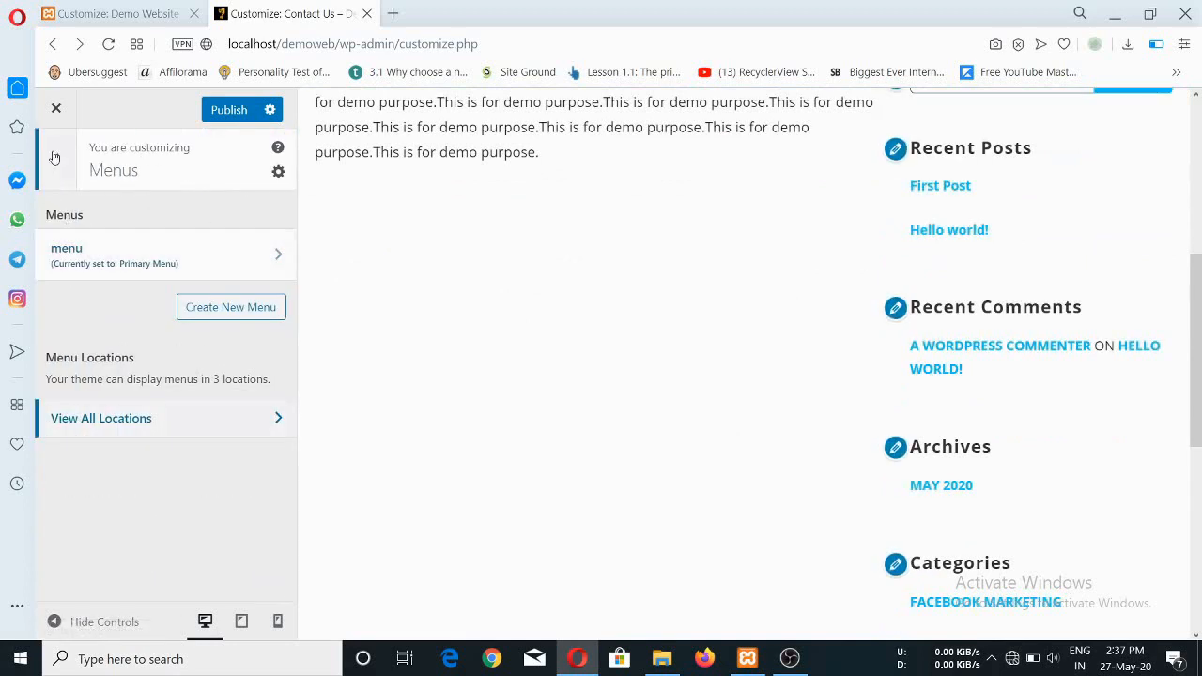
pyautogui.click(56, 158)
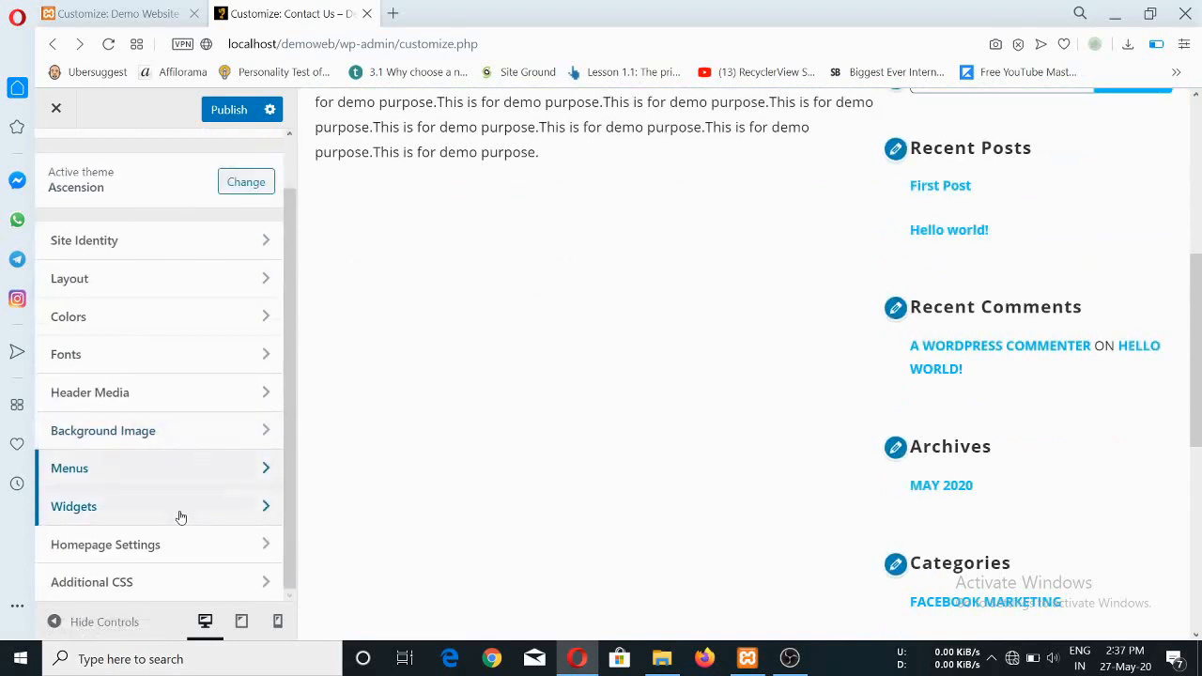
# - Open the Sidebar widget area and compare its widget list with the sidebar in the Contact Us page preview
pyautogui.click(260, 511)
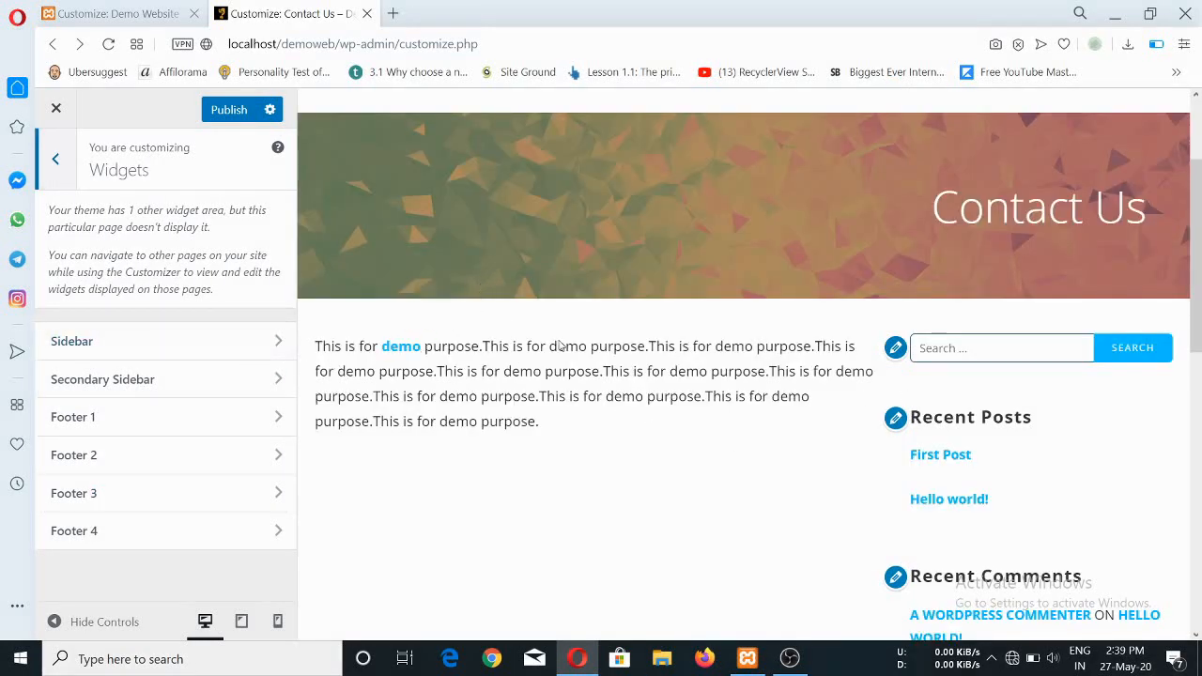
pyautogui.scroll(2, 510, 414)
pyautogui.scroll(-4, 1008, 286)
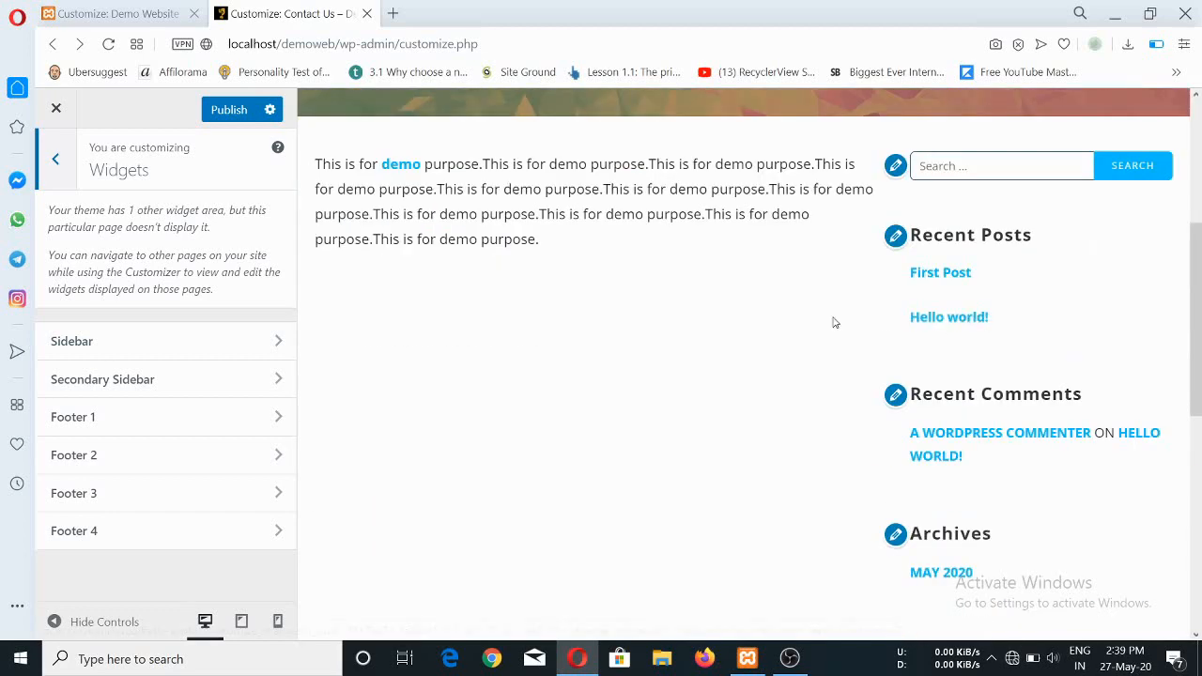
pyautogui.scroll(2, 352, 340)
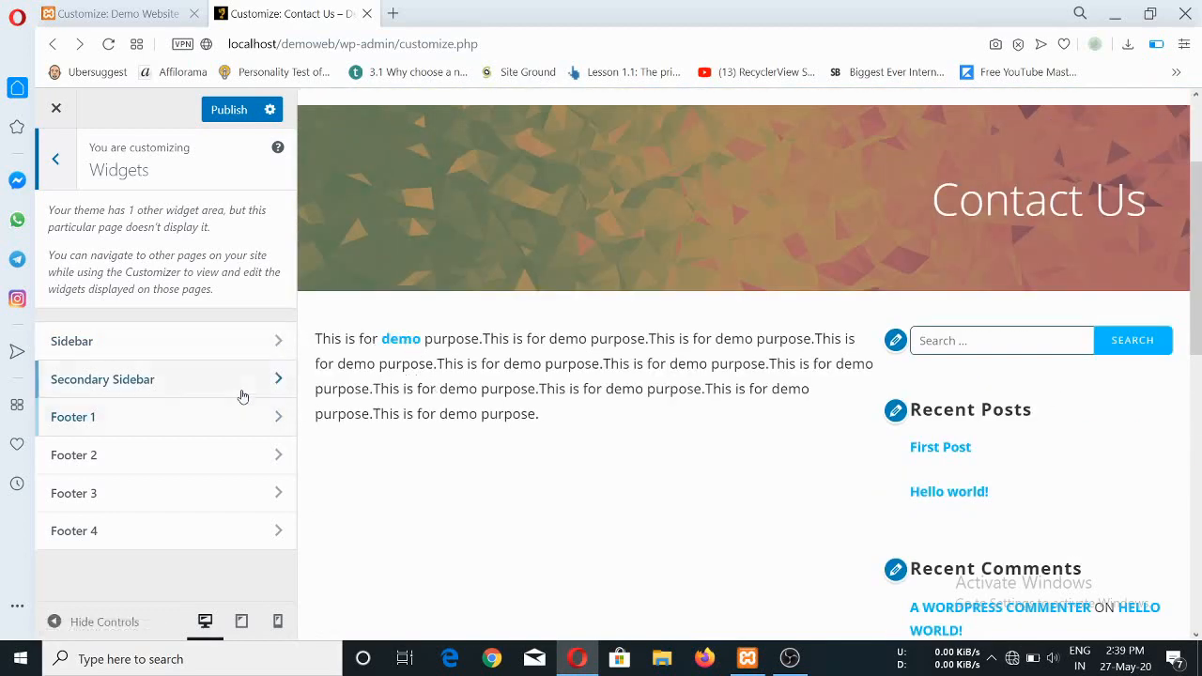
pyautogui.click(279, 344)
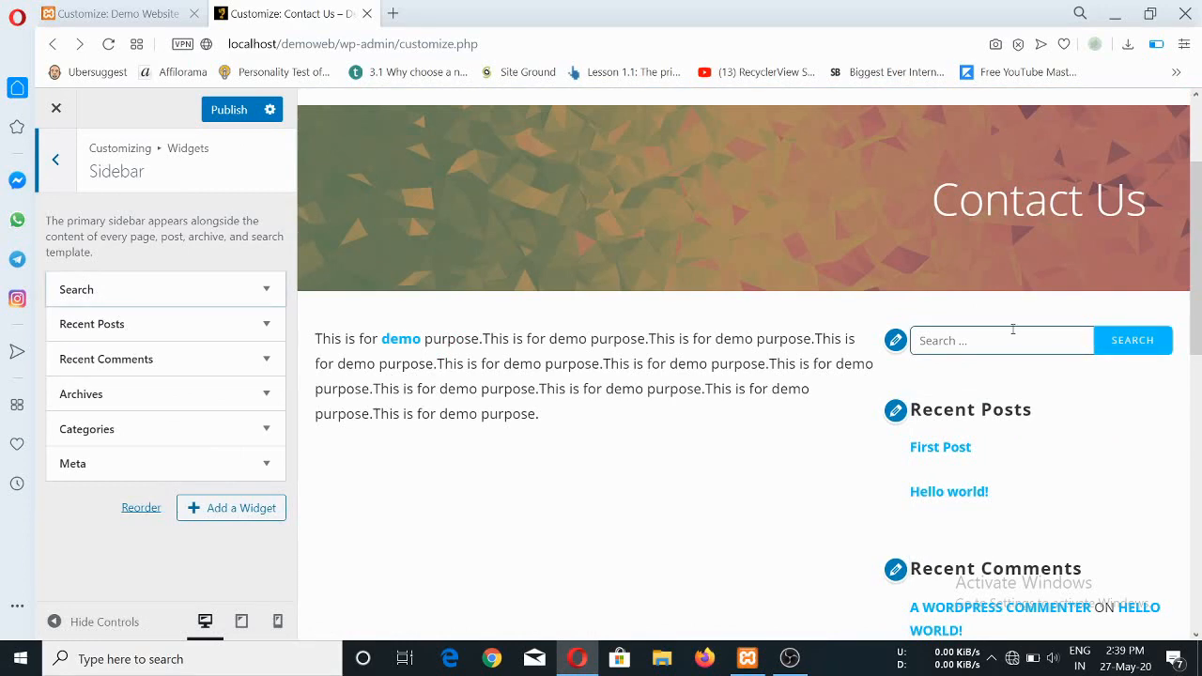
pyautogui.scroll(-3, 1011, 329)
pyautogui.scroll(-2, 948, 394)
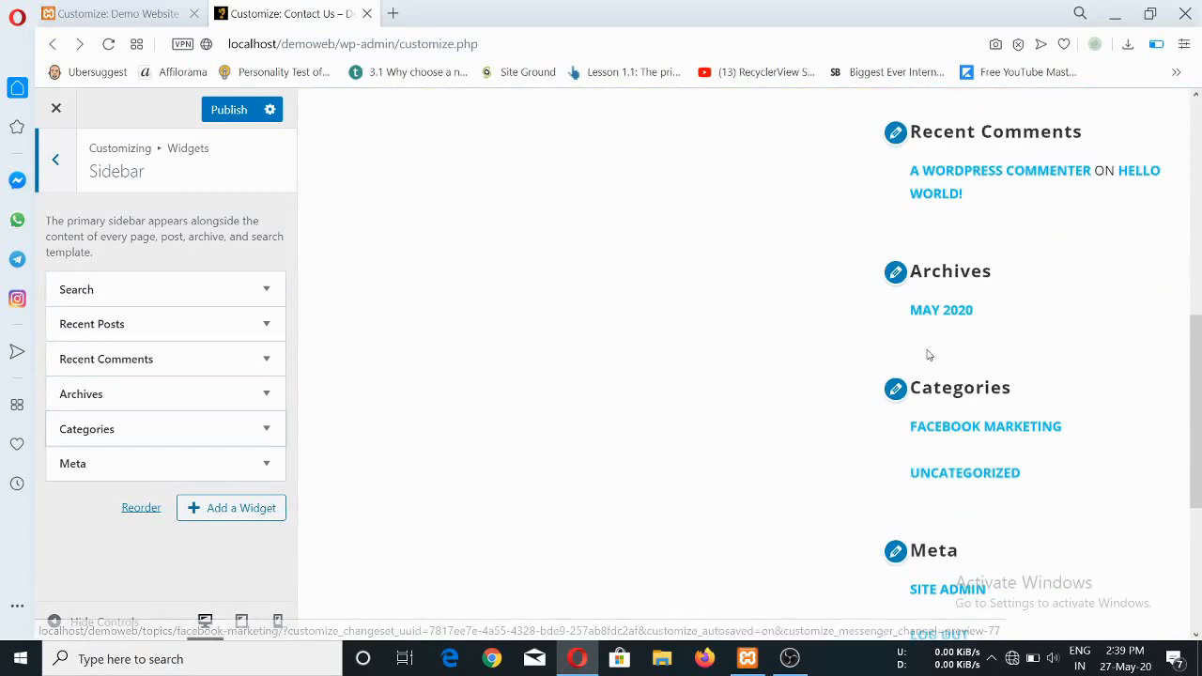
pyautogui.scroll(-4, 939, 263)
pyautogui.scroll(10, 941, 325)
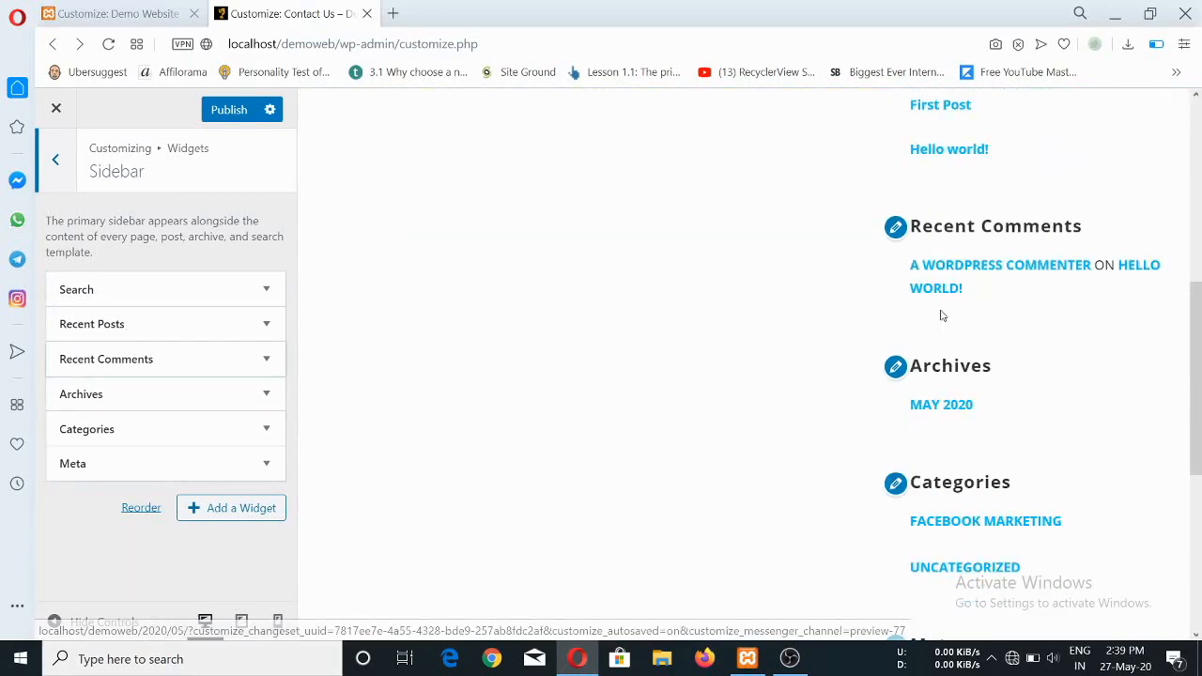
pyautogui.scroll(-4, 953, 353)
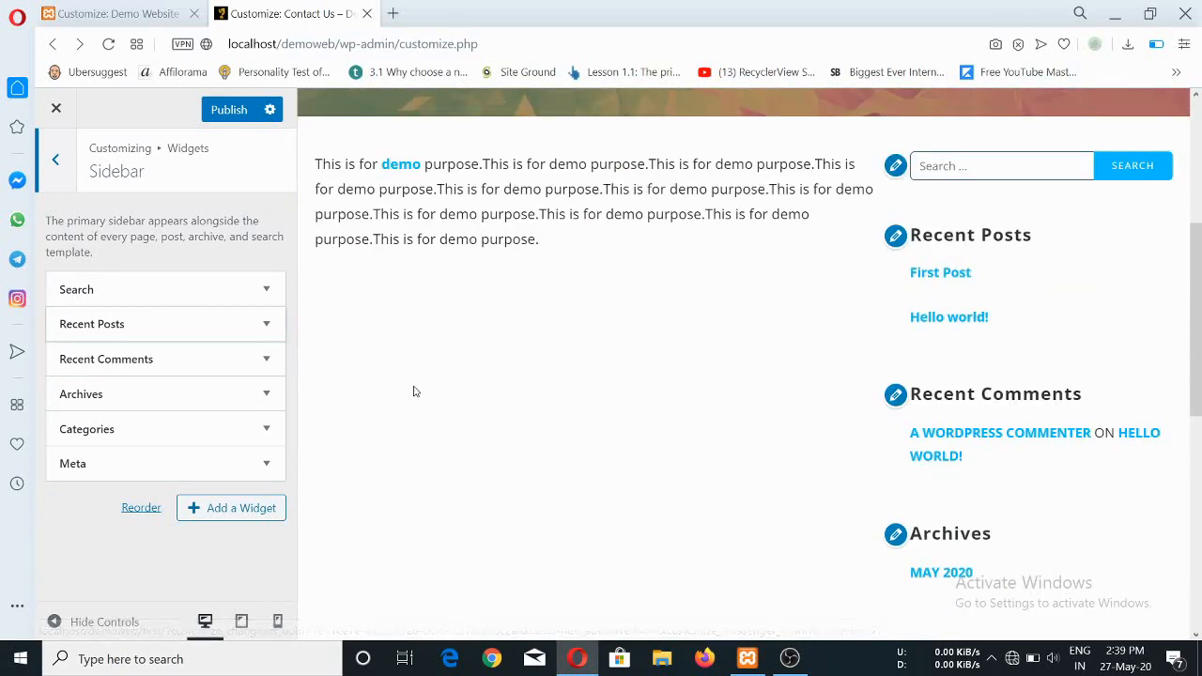
# - Remove the Search widget from the Sidebar, check the Contact Us page preview, and return to the widget areas
pyautogui.click(264, 289)
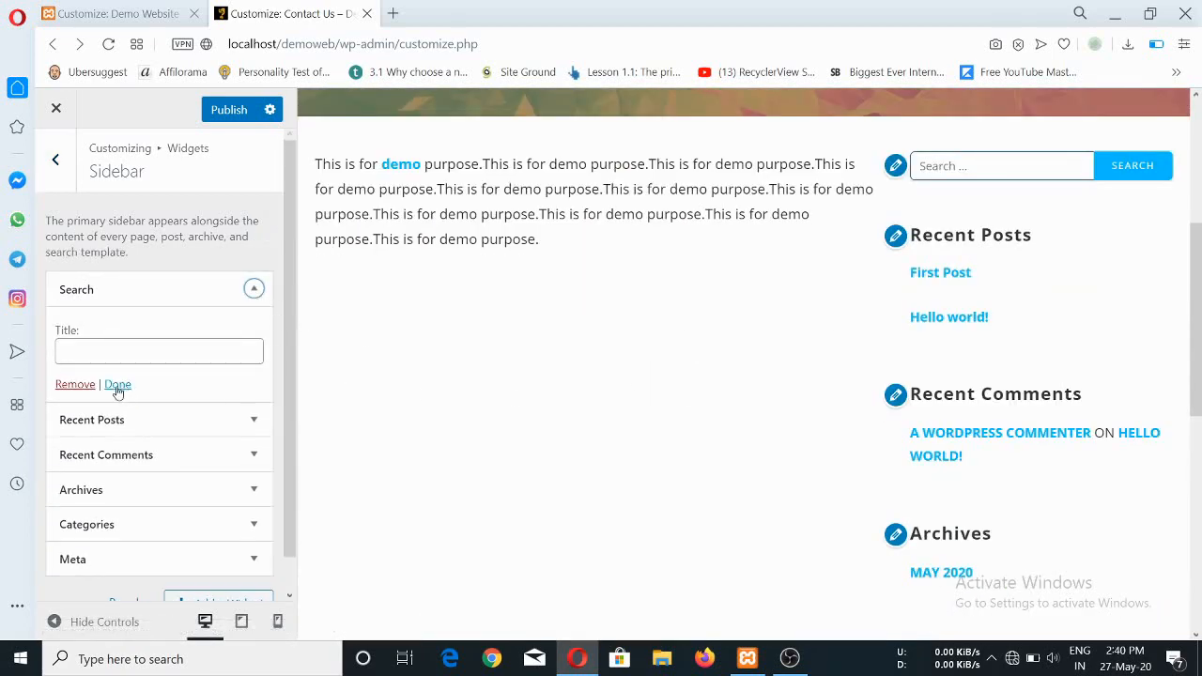
pyautogui.click(73, 384)
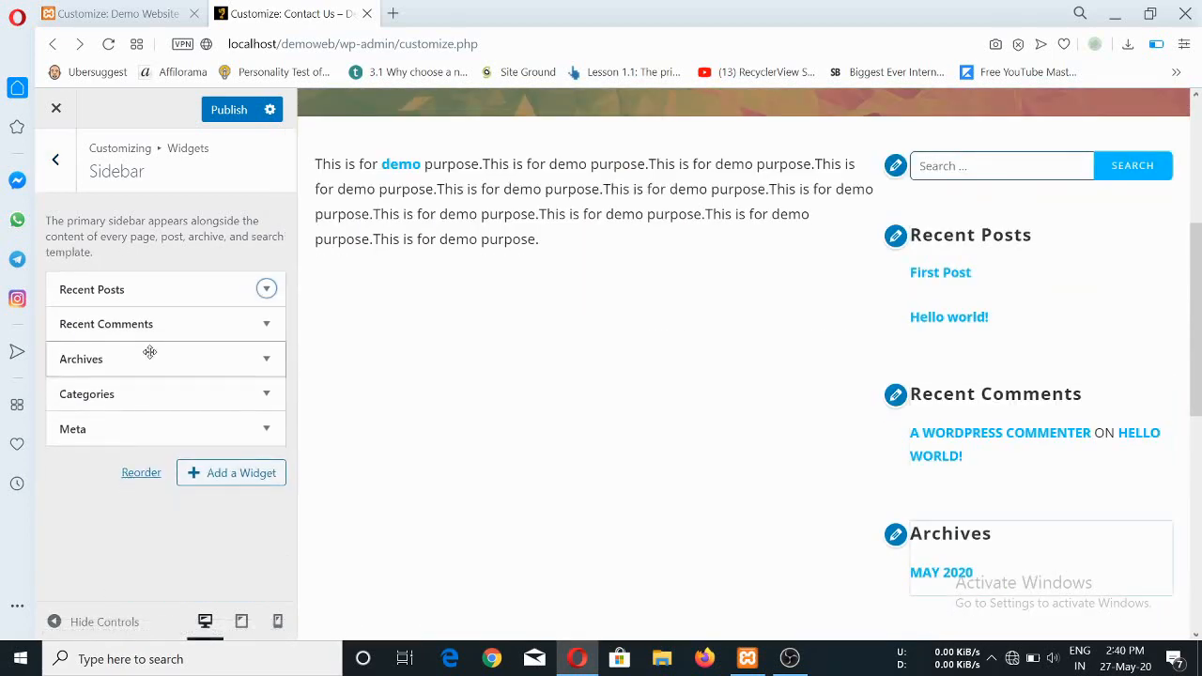
pyautogui.scroll(-4, 934, 421)
pyautogui.scroll(7, 531, 432)
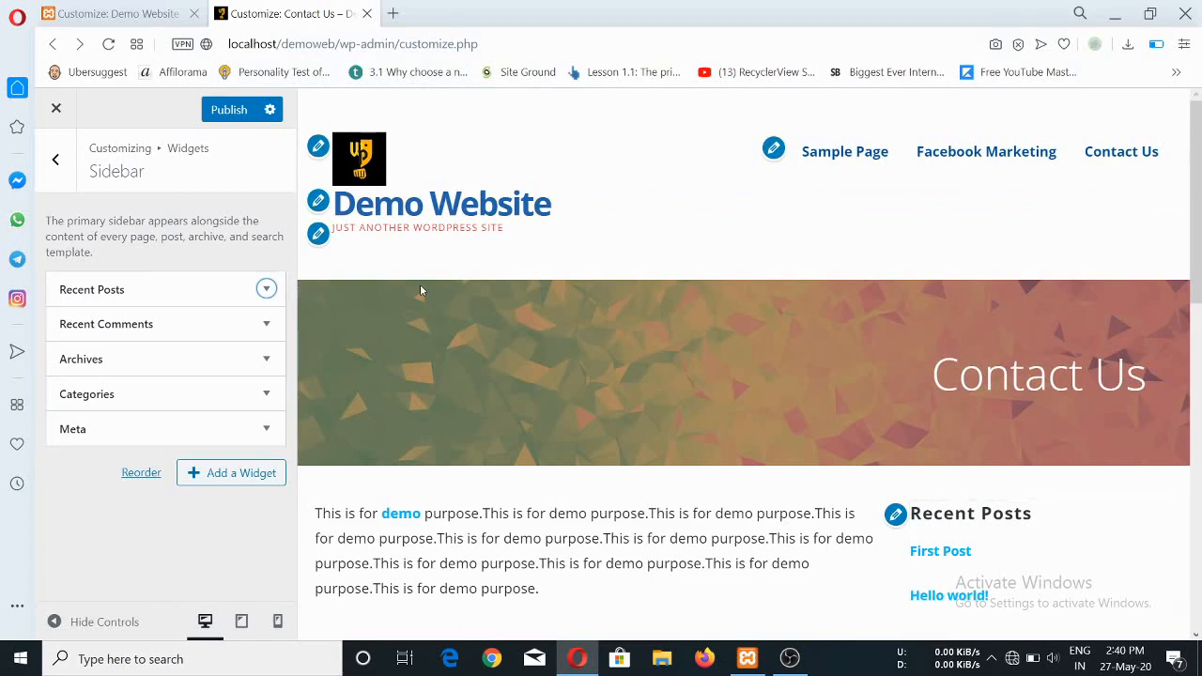
pyautogui.scroll(-4, 419, 290)
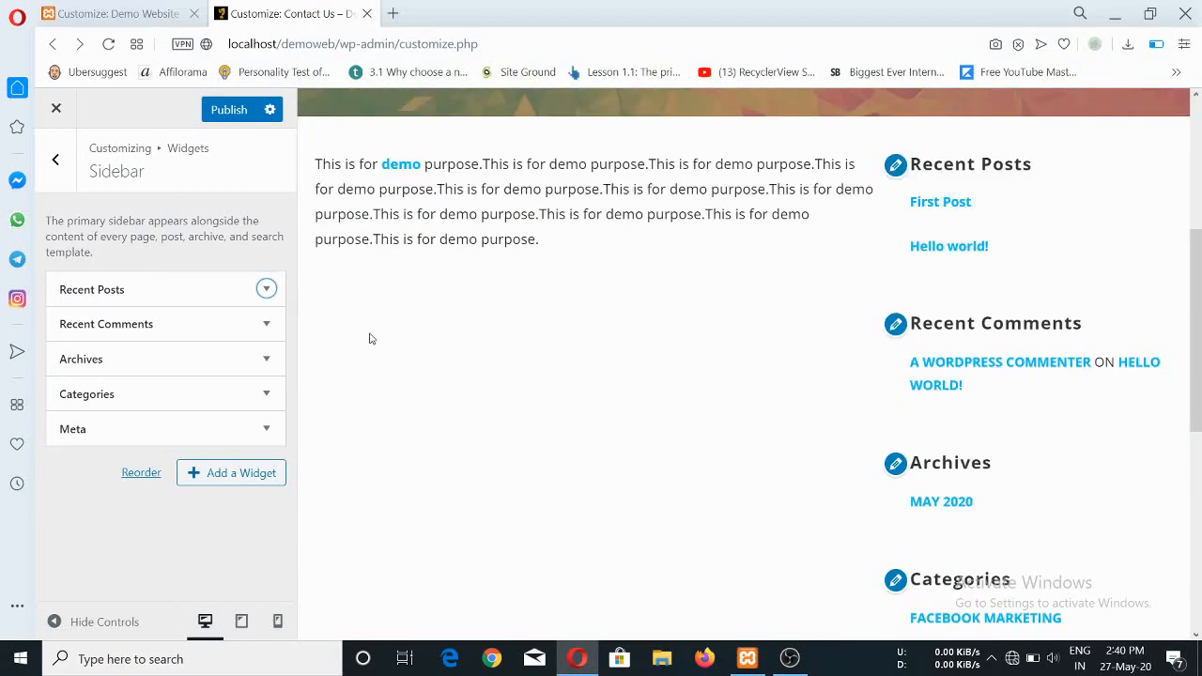
pyautogui.scroll(4, 894, 384)
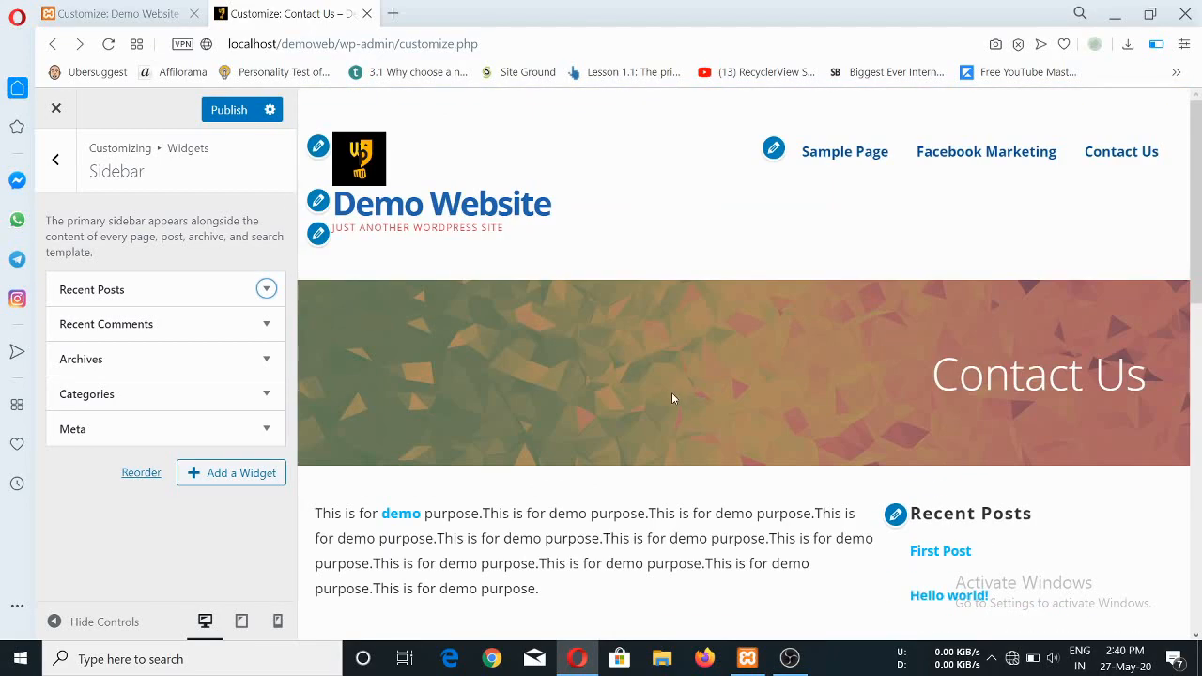
pyautogui.scroll(-2, 463, 420)
pyautogui.scroll(2, 424, 432)
pyautogui.scroll(-1, 510, 440)
pyautogui.scroll(-3, 695, 421)
pyautogui.scroll(4, 526, 411)
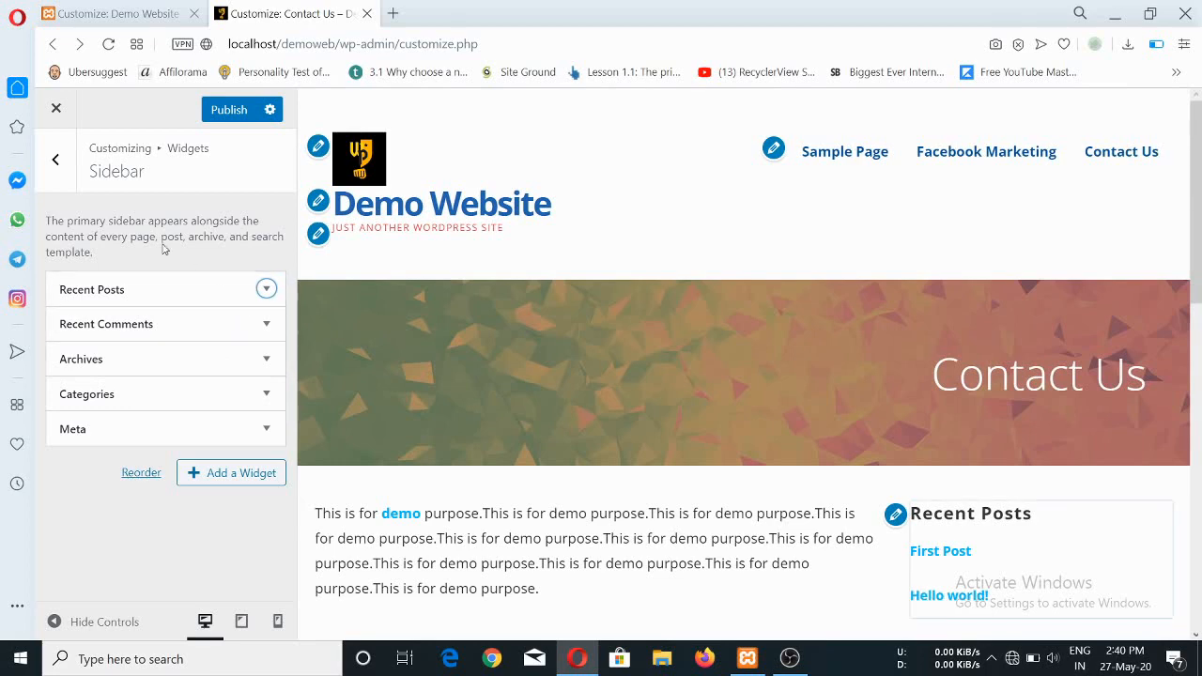
pyautogui.click(55, 160)
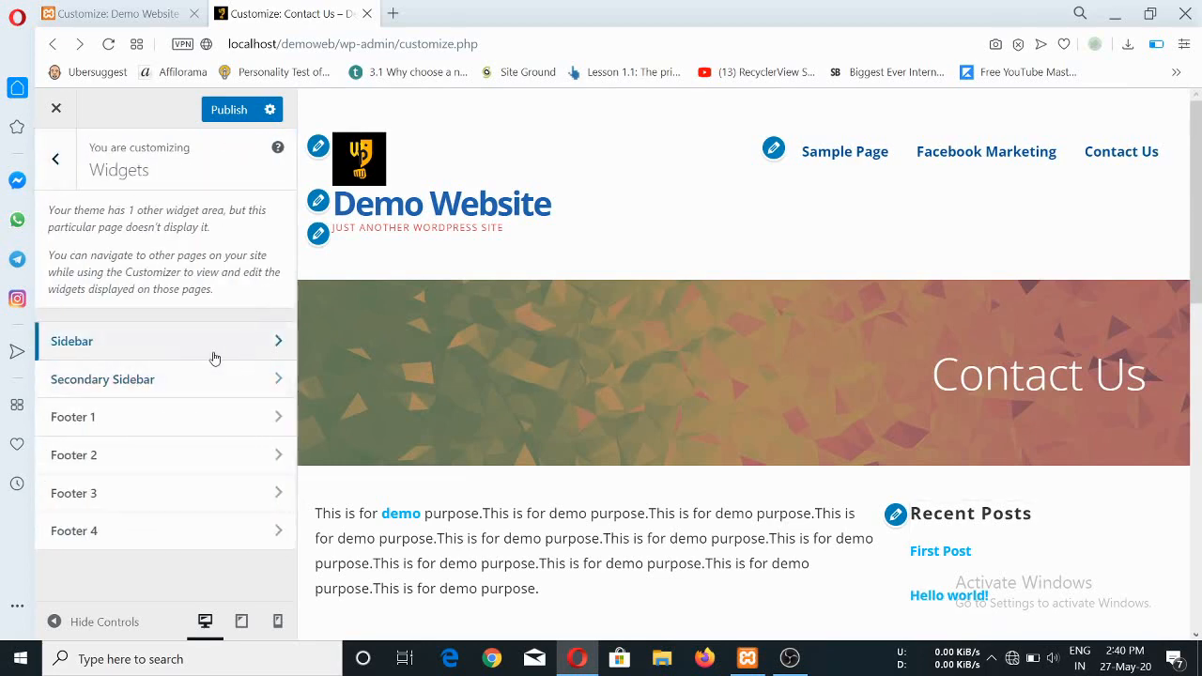
# - Examine the remaining sidebar widgets in the Contact Us page preview, from Recent Posts down to Meta
pyautogui.scroll(-1, 703, 441)
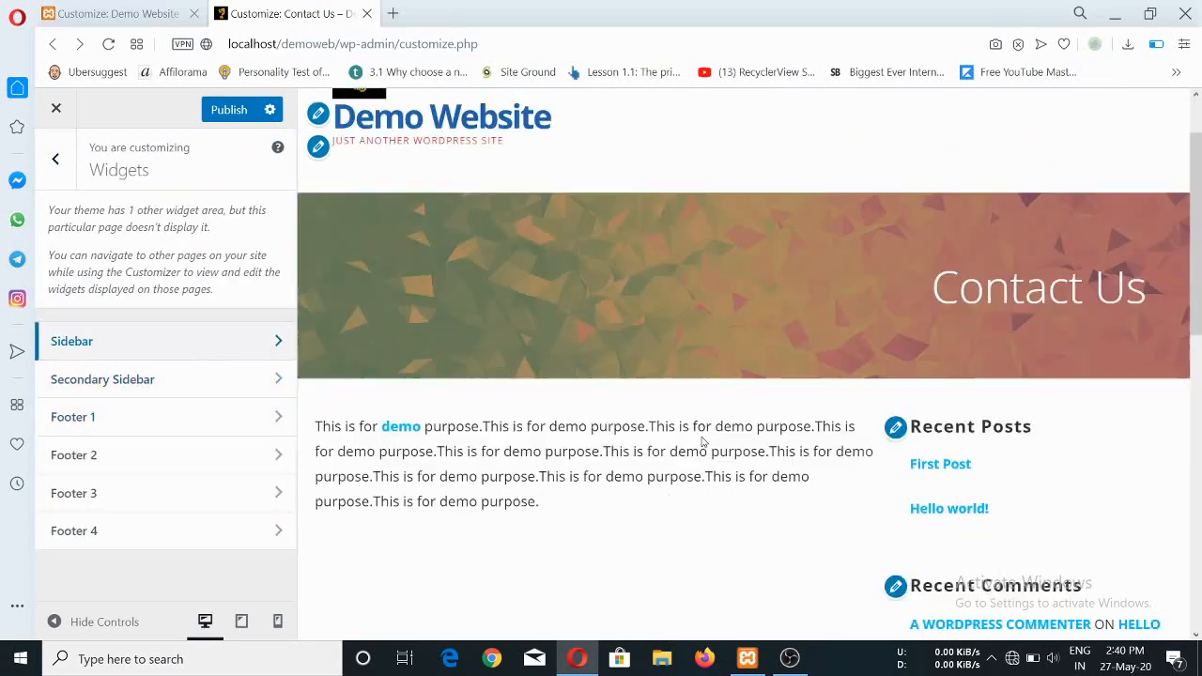
pyautogui.scroll(-2, 703, 441)
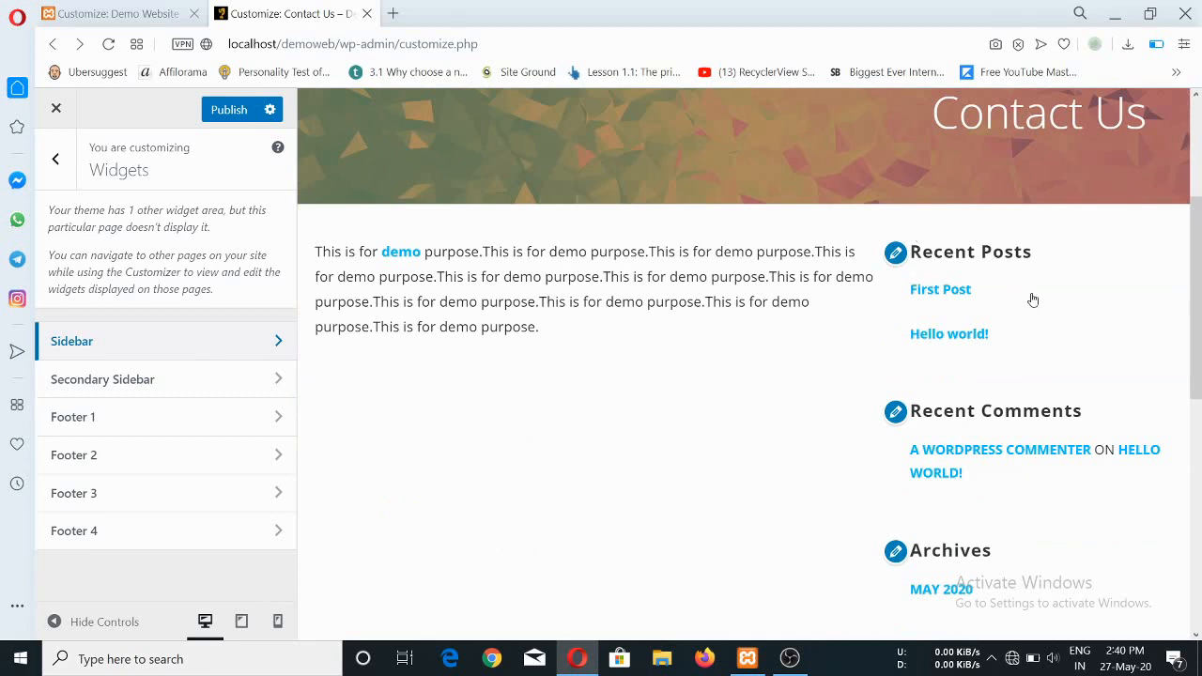
pyautogui.scroll(3, 1032, 467)
pyautogui.scroll(-5, 952, 341)
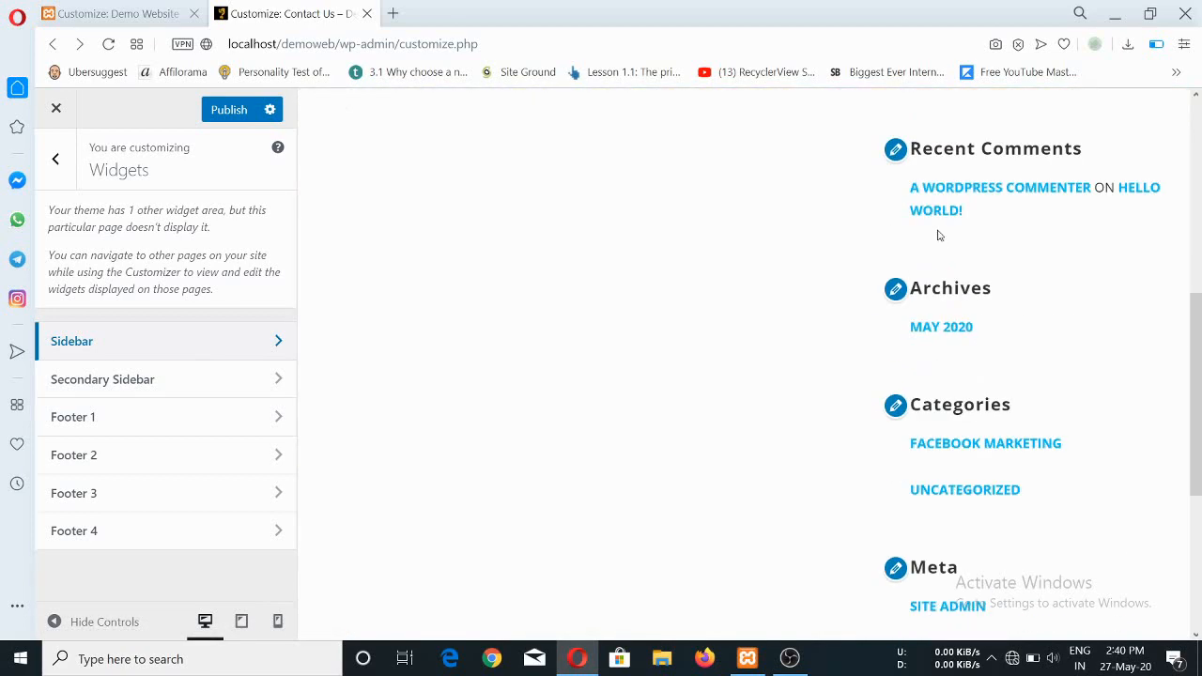
pyautogui.scroll(3, 936, 234)
pyautogui.scroll(-7, 957, 418)
pyautogui.scroll(1, 579, 397)
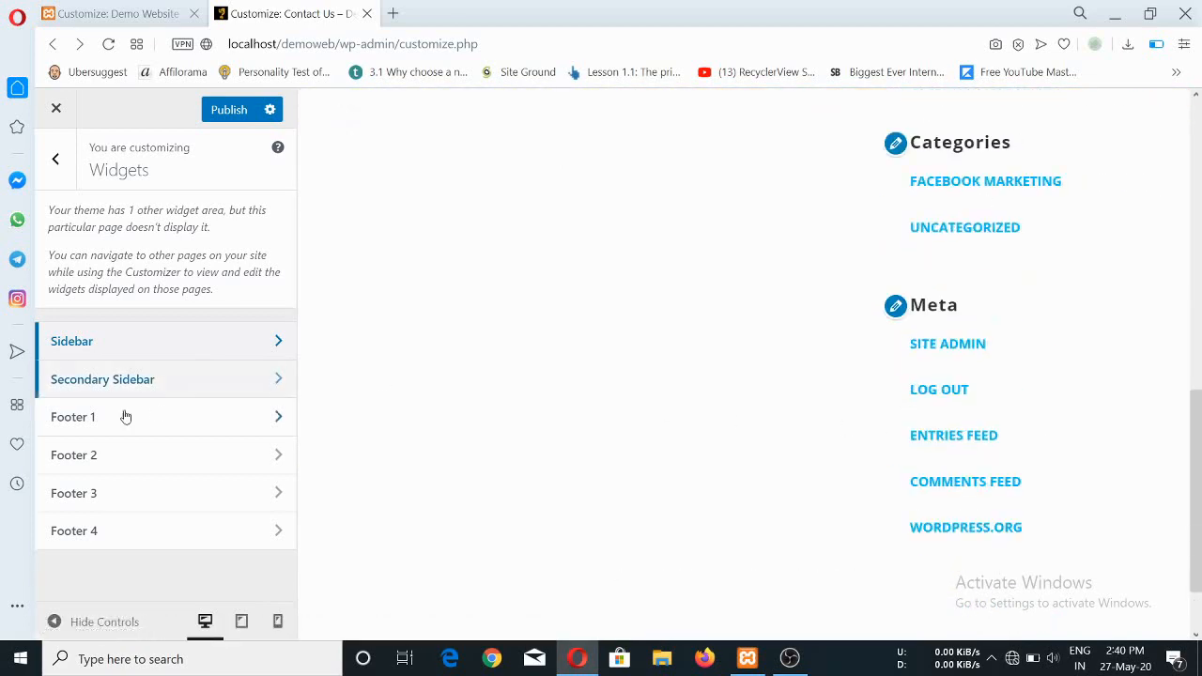
# - View the Footer 1 widget area, inspect the page footer in the preview, and leave the widget settings
pyautogui.click(277, 419)
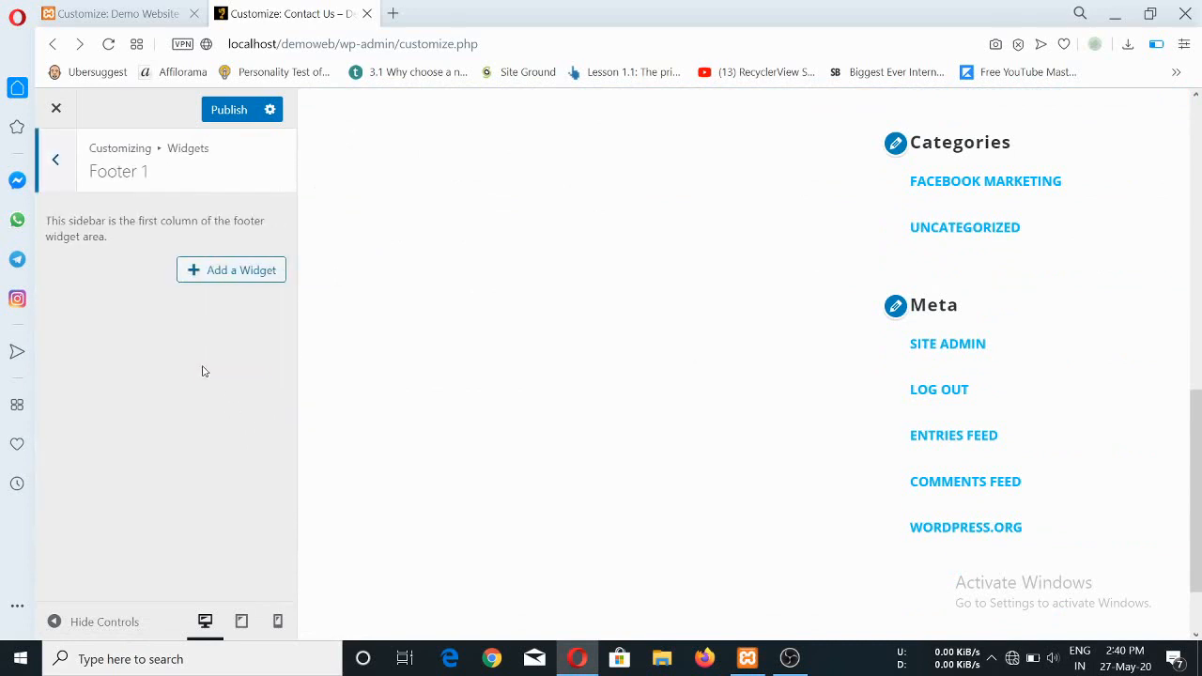
pyautogui.click(56, 161)
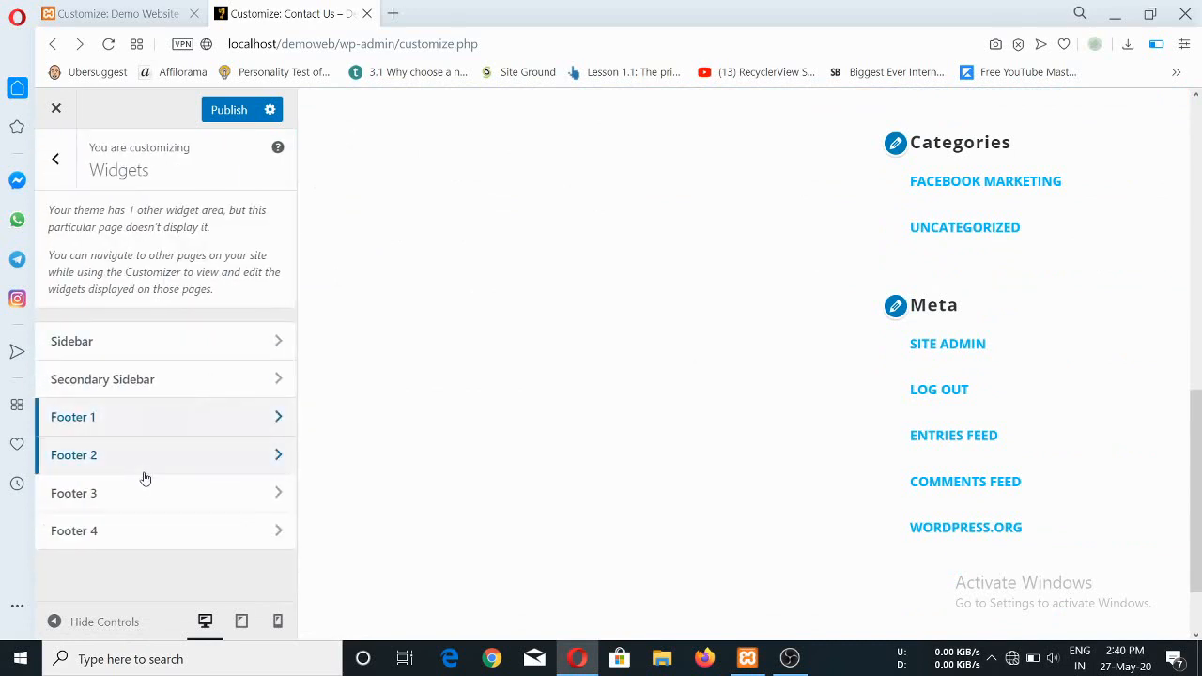
pyautogui.scroll(-2, 703, 464)
pyautogui.scroll(4, 617, 483)
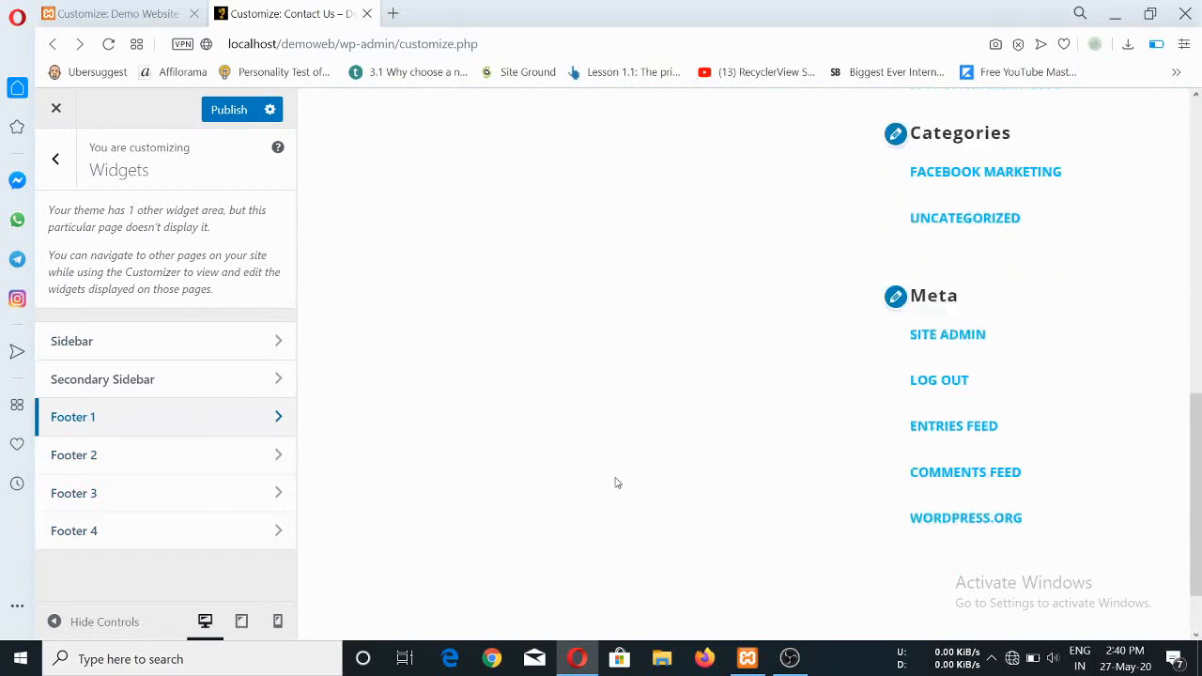
pyautogui.scroll(-3, 619, 420)
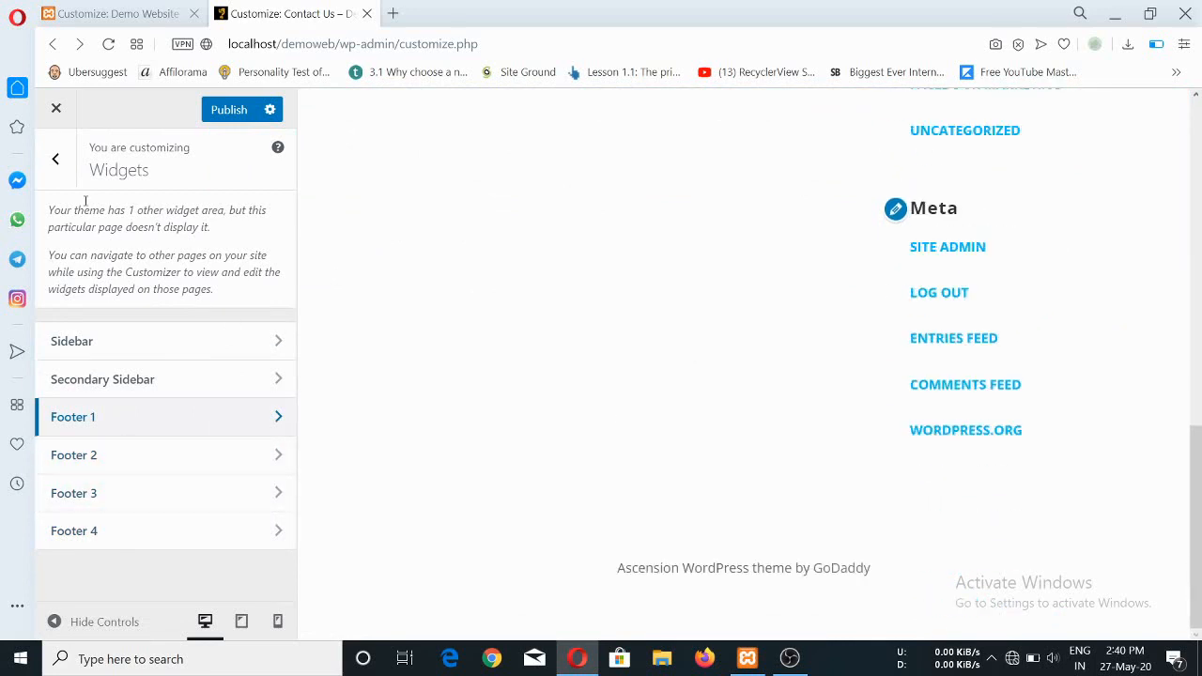
pyautogui.click(55, 159)
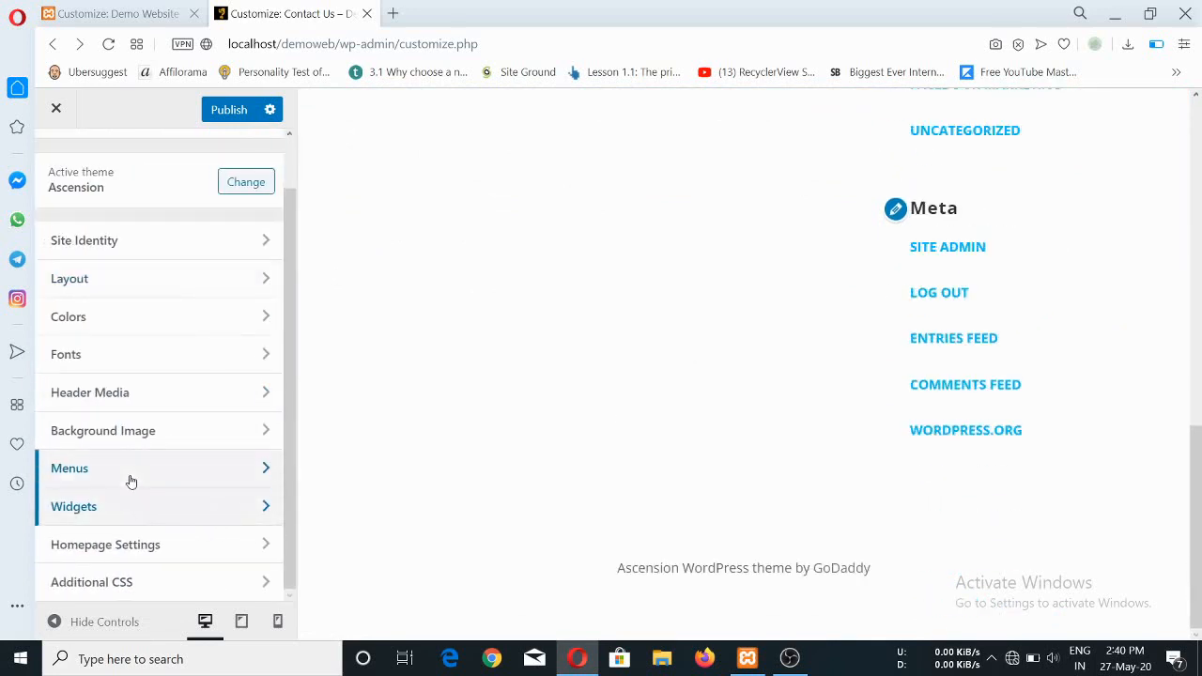
# - Open the Homepage Settings, load the site's homepage in the preview and review how its latest posts are displayed
pyautogui.click(243, 554)
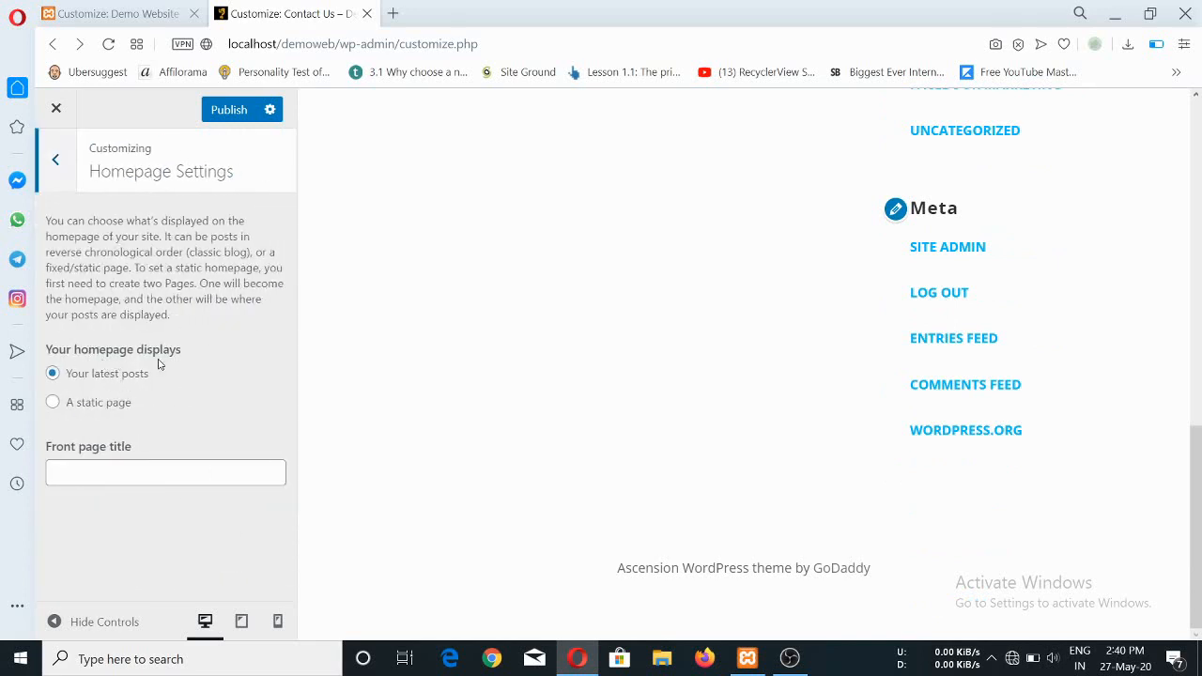
pyautogui.scroll(10, 526, 437)
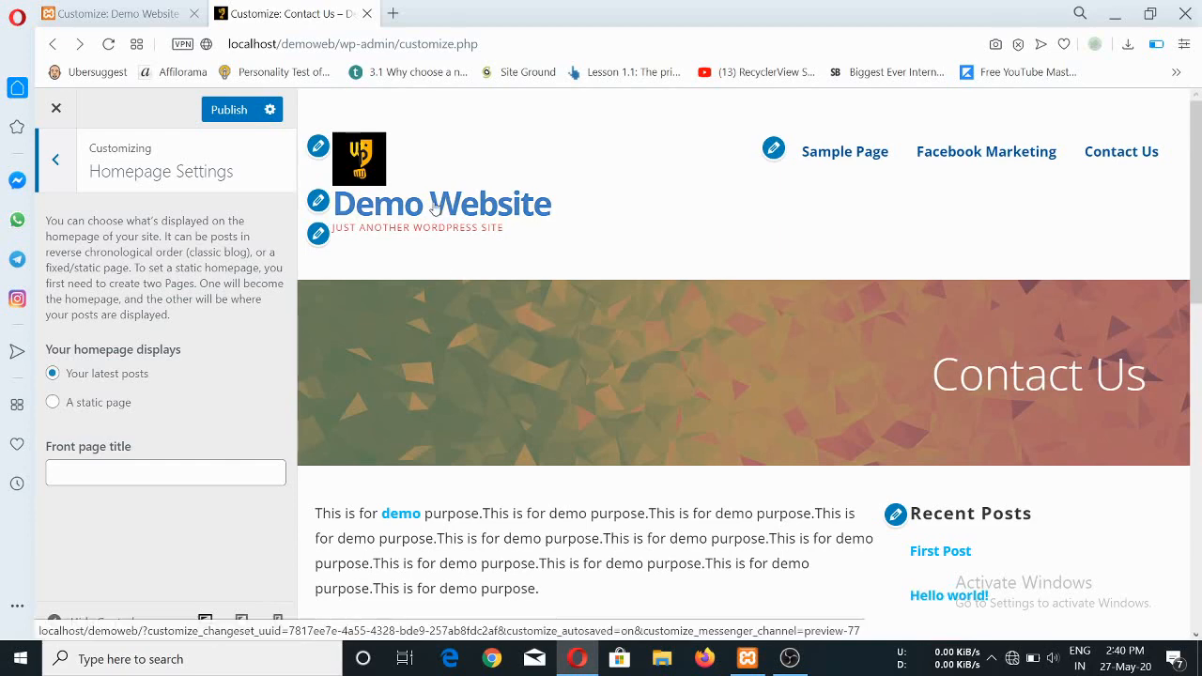
pyautogui.click(480, 208)
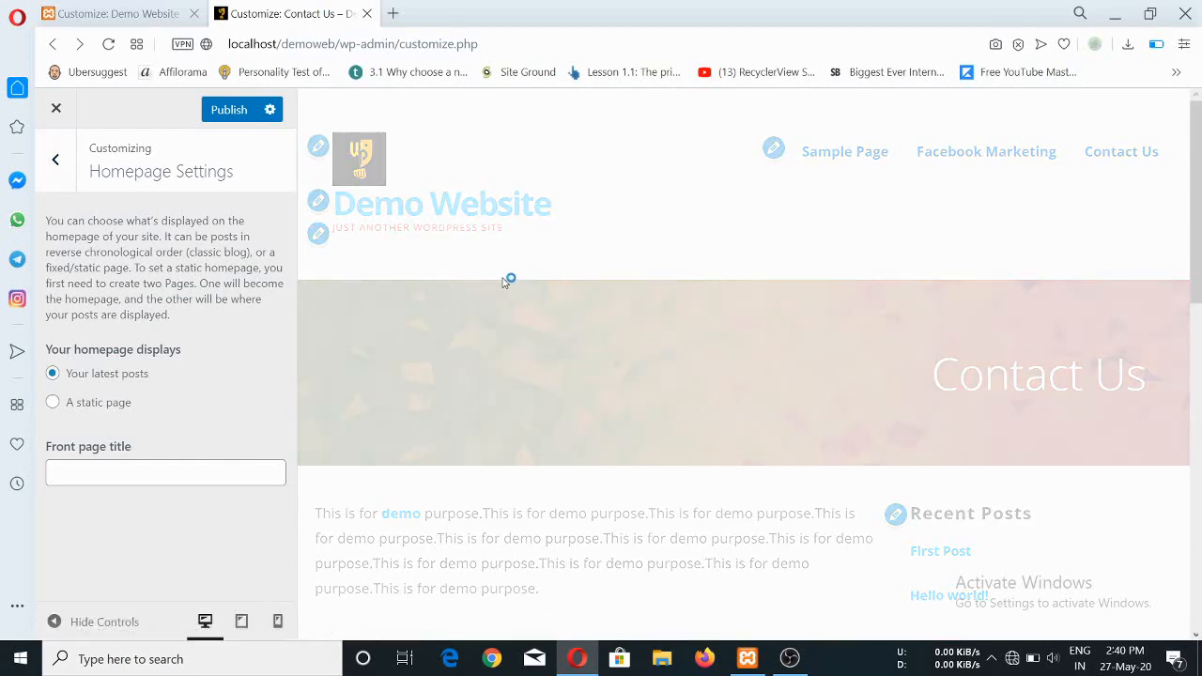
pyautogui.scroll(-4, 491, 421)
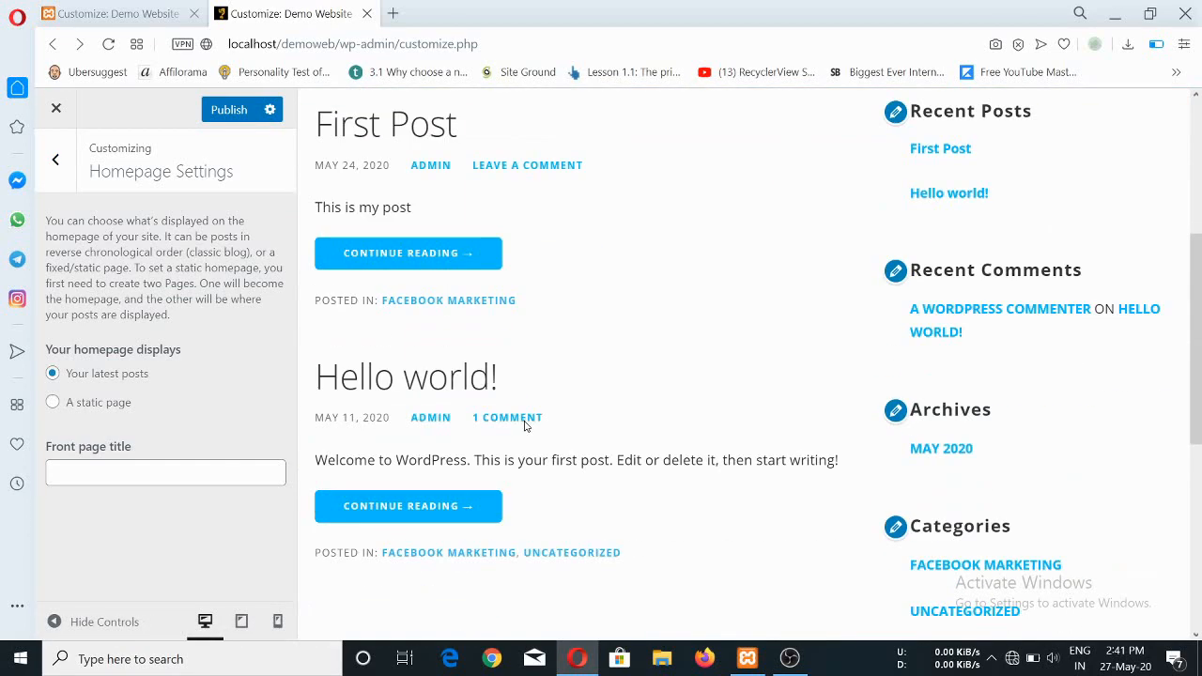
pyautogui.scroll(3, 442, 327)
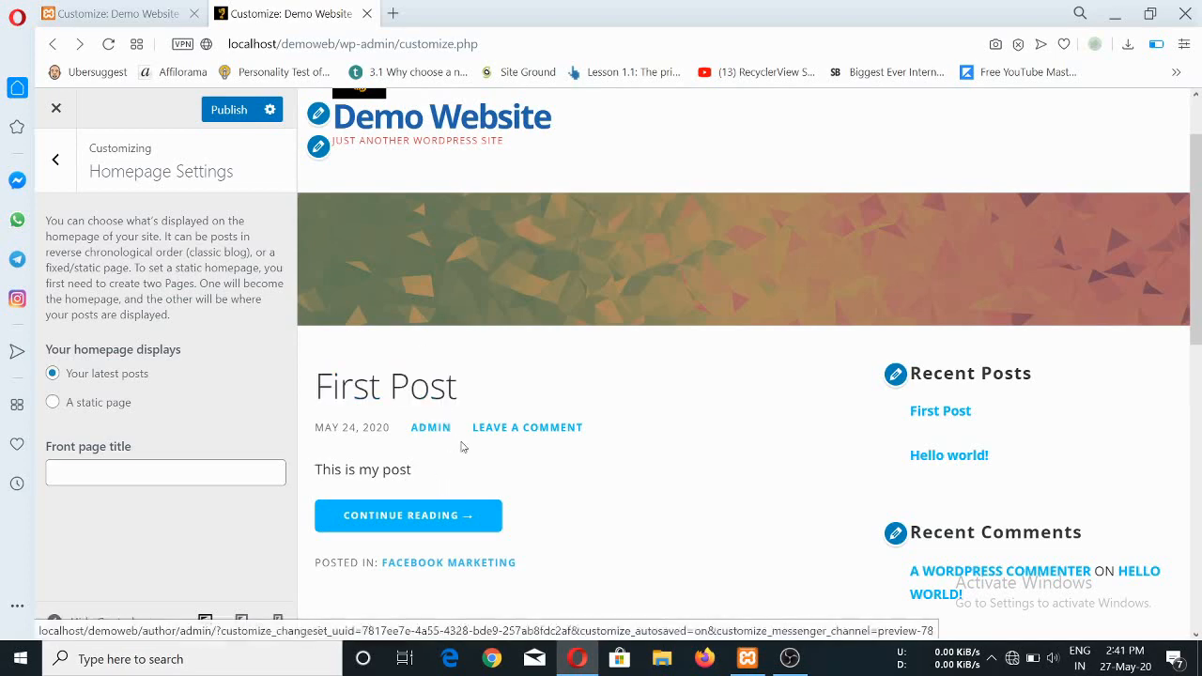
pyautogui.scroll(-2, 431, 512)
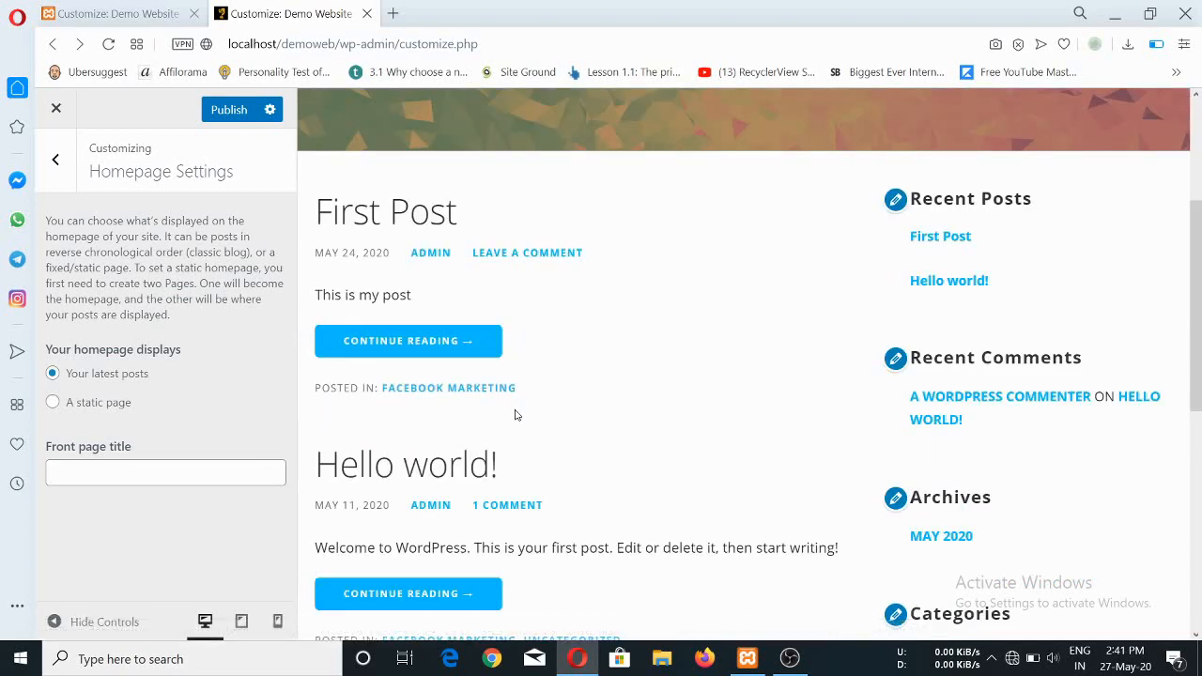
# - Set the homepage to display a static page, choose Sample Page as the Homepage, and review it in the preview
pyautogui.scroll(3, 590, 425)
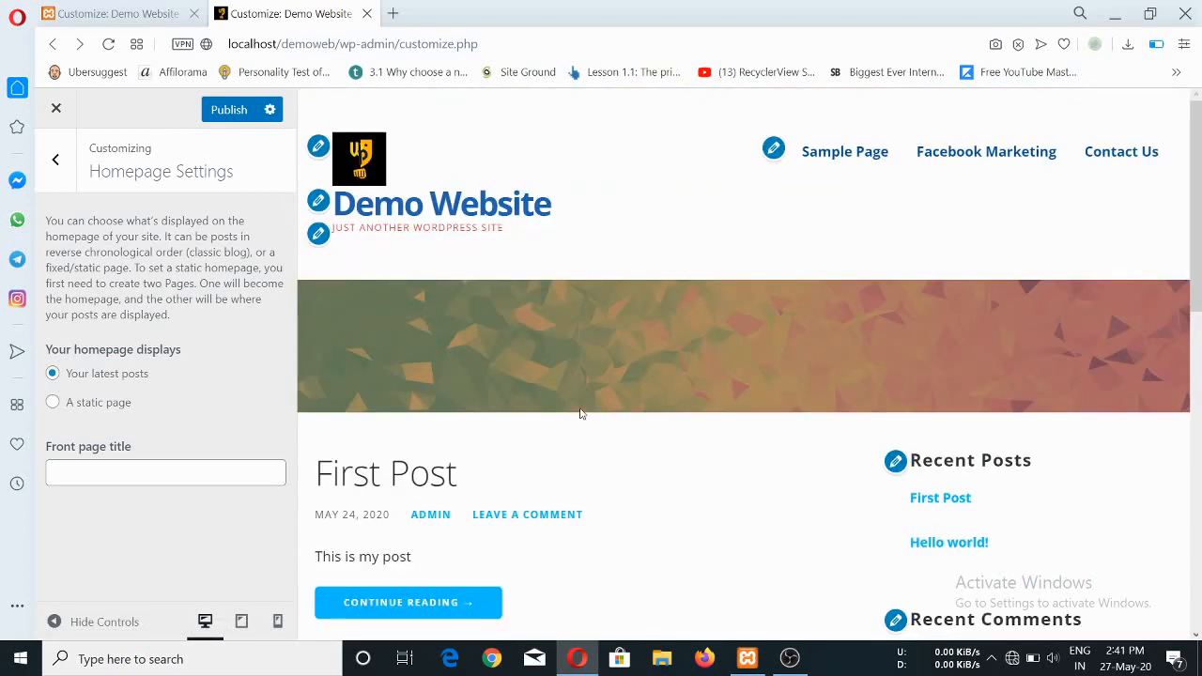
pyautogui.scroll(-2, 678, 404)
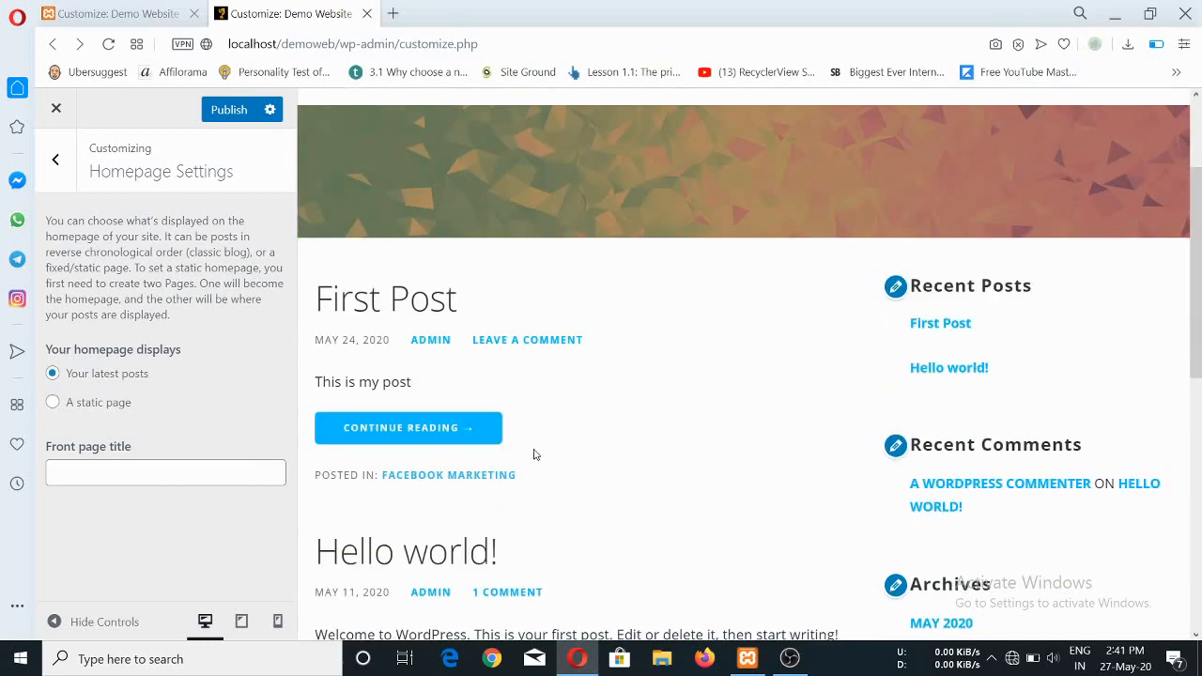
pyautogui.click(54, 401)
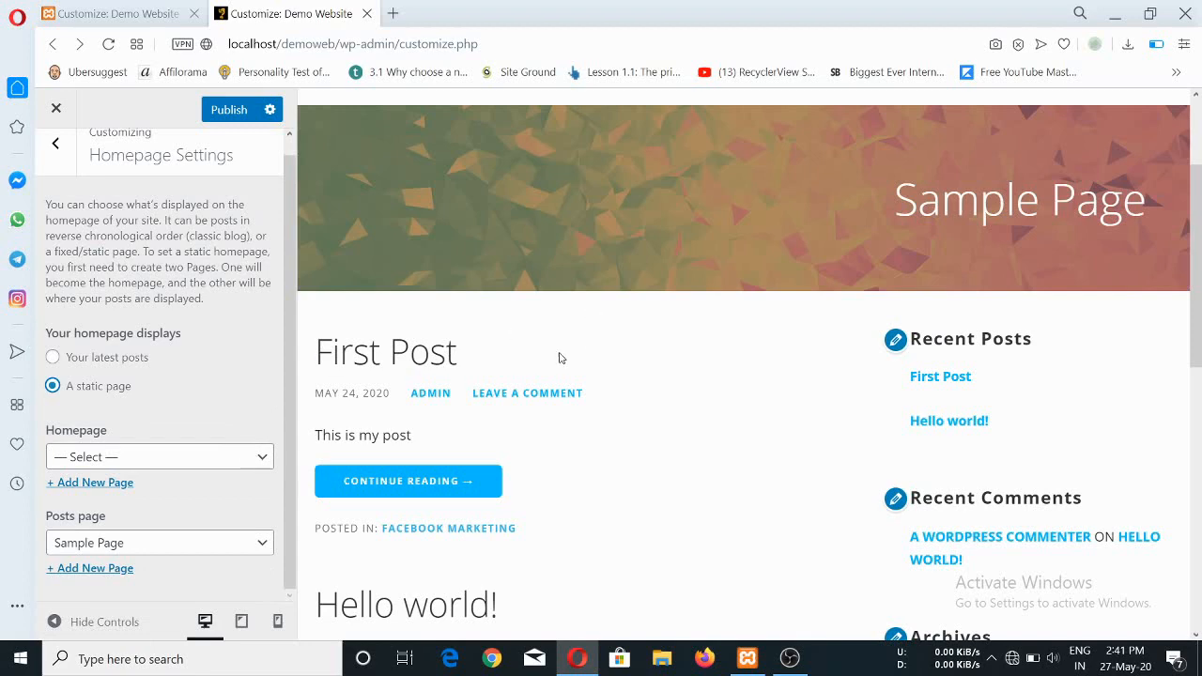
pyautogui.scroll(-2, 560, 356)
pyautogui.click(257, 468)
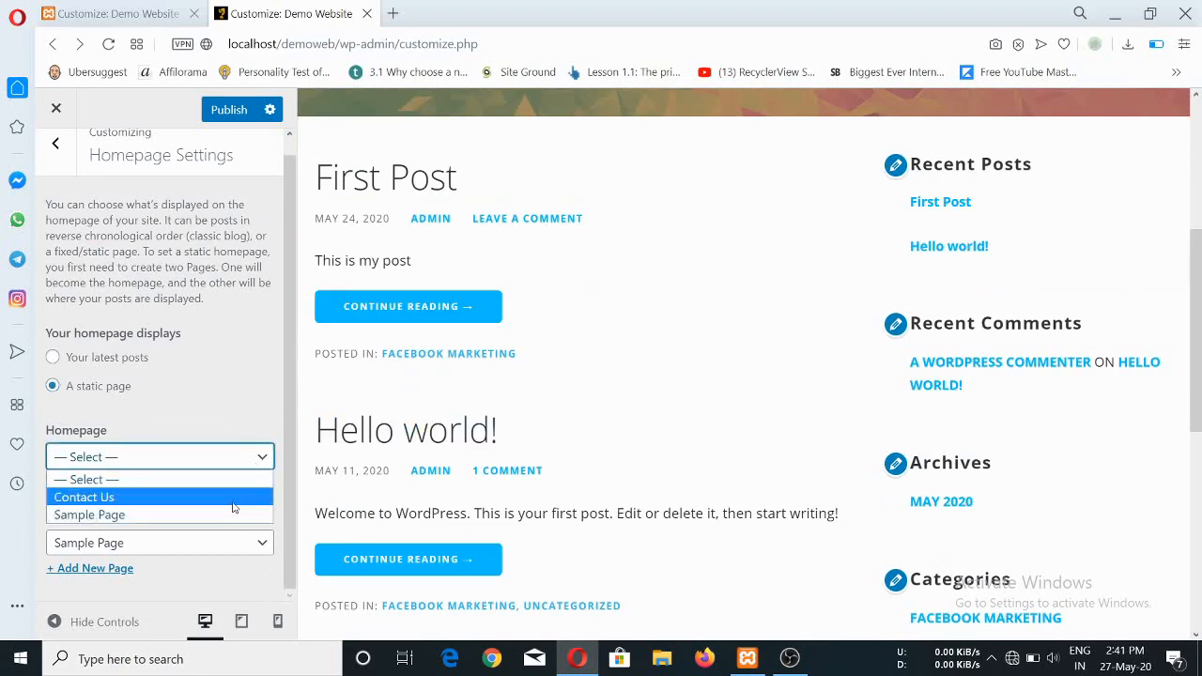
pyautogui.click(181, 511)
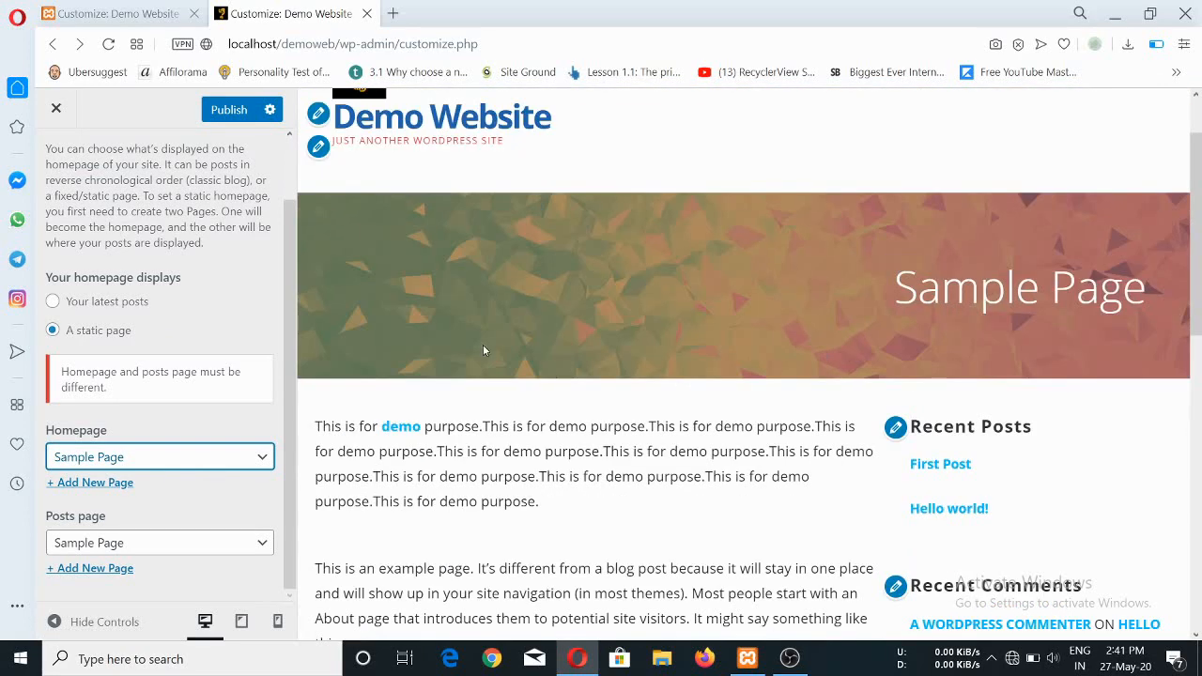
pyautogui.scroll(-3, 345, 454)
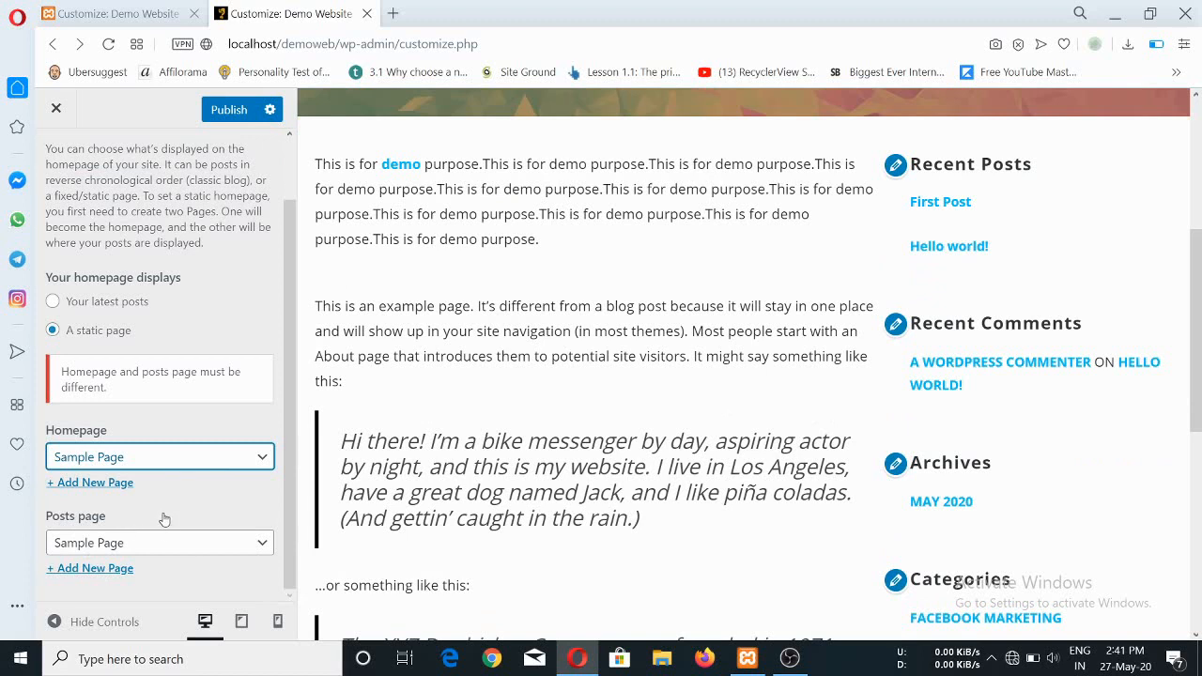
# - Set the Posts page to Contact Us and review how the posts are displayed on that page in the preview
pyautogui.click(259, 547)
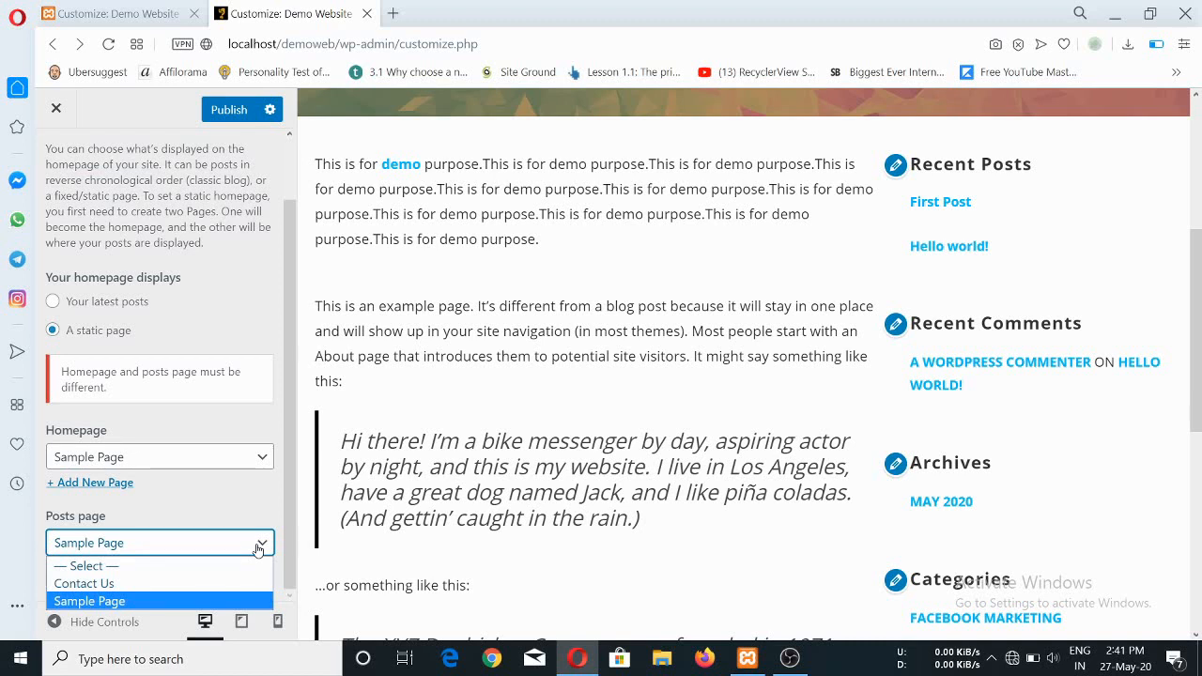
pyautogui.click(226, 504)
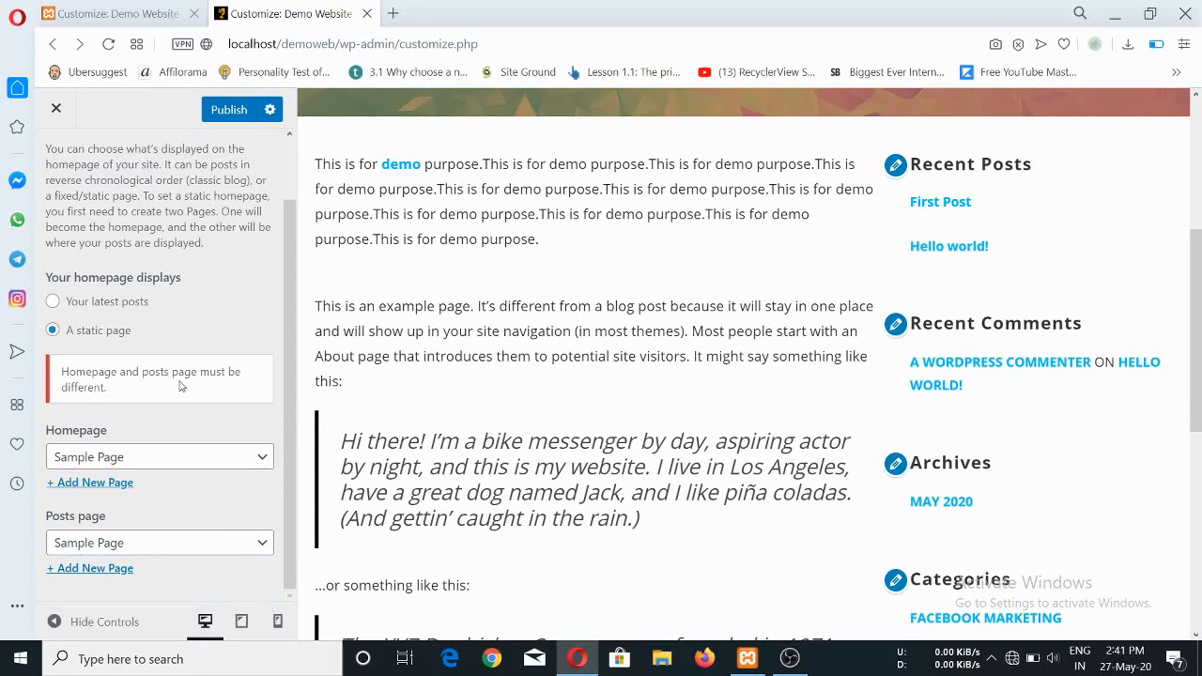
pyautogui.click(243, 555)
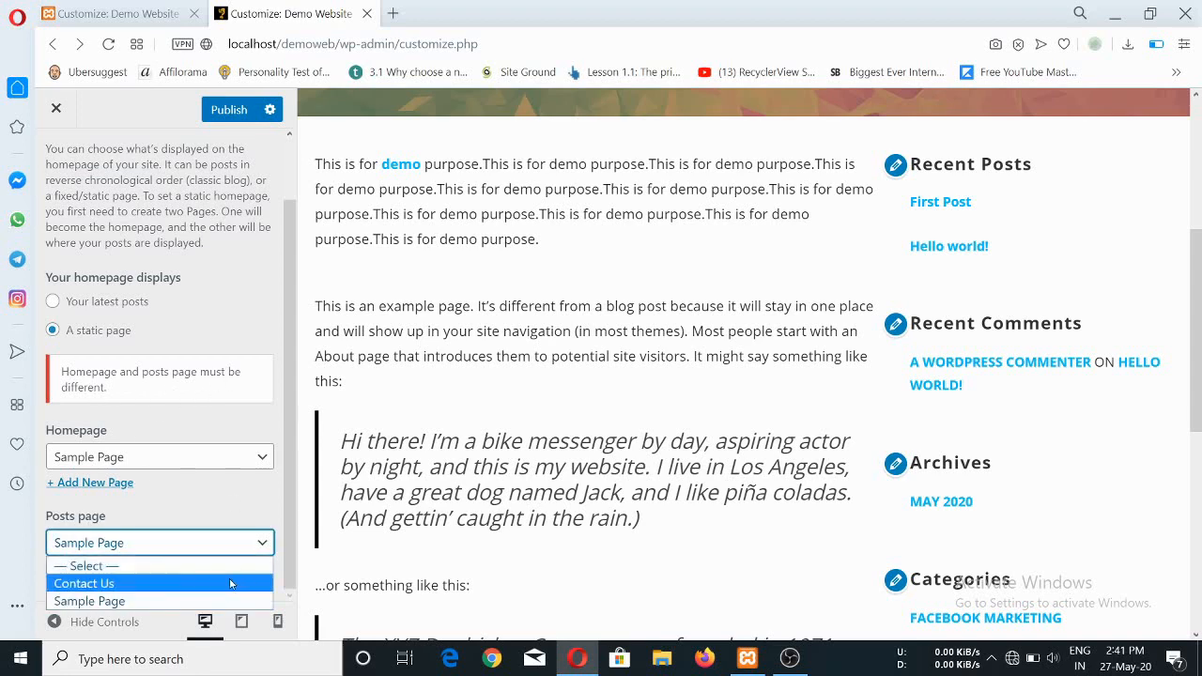
pyautogui.click(138, 584)
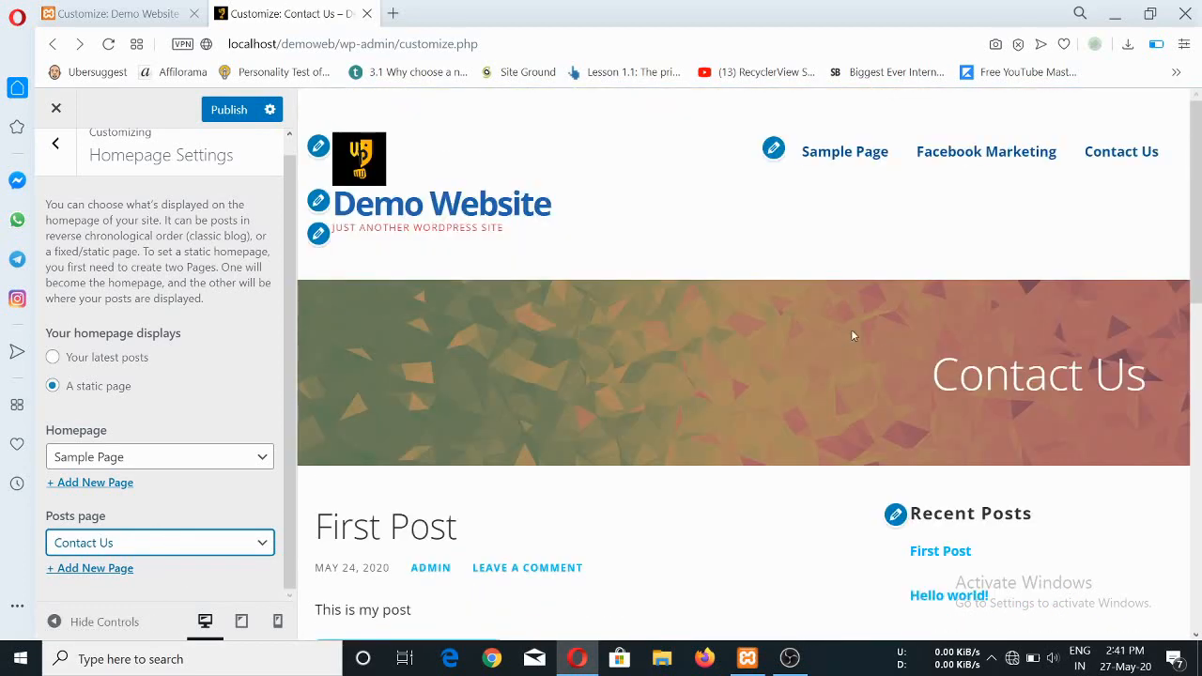
pyautogui.scroll(-4, 770, 366)
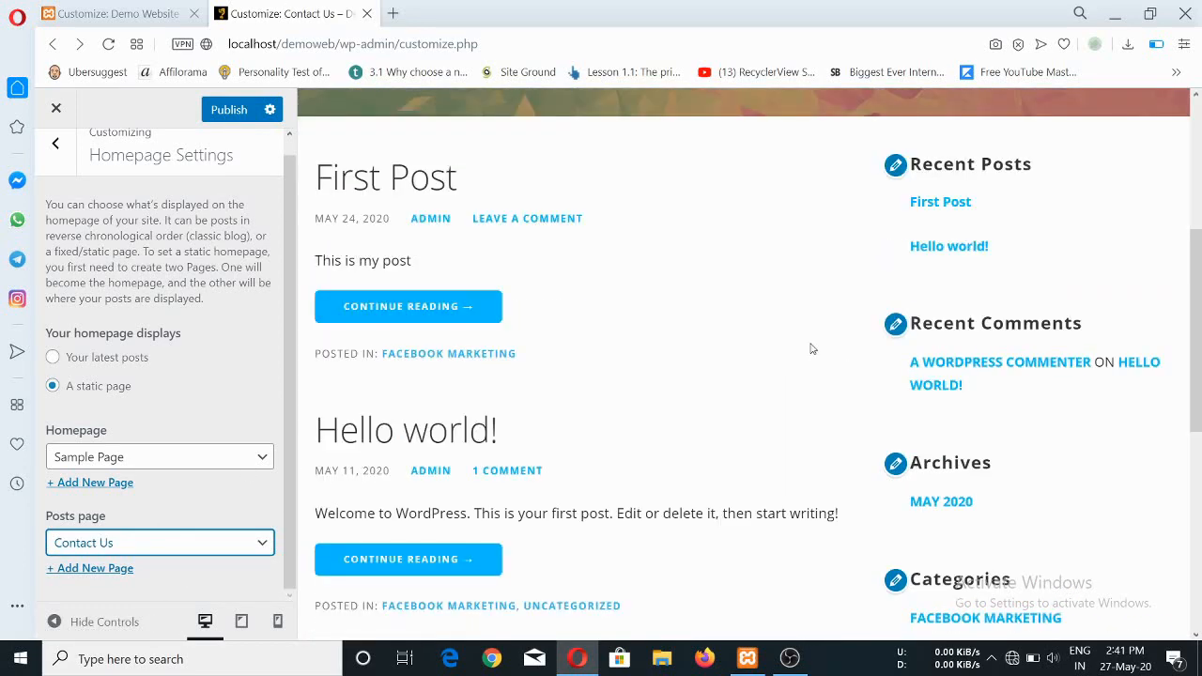
pyautogui.scroll(4, 813, 348)
pyautogui.scroll(-3, 818, 345)
# - Switch the homepage display back to Your latest posts, load the site's homepage in the preview and check its posts
pyautogui.click(262, 461)
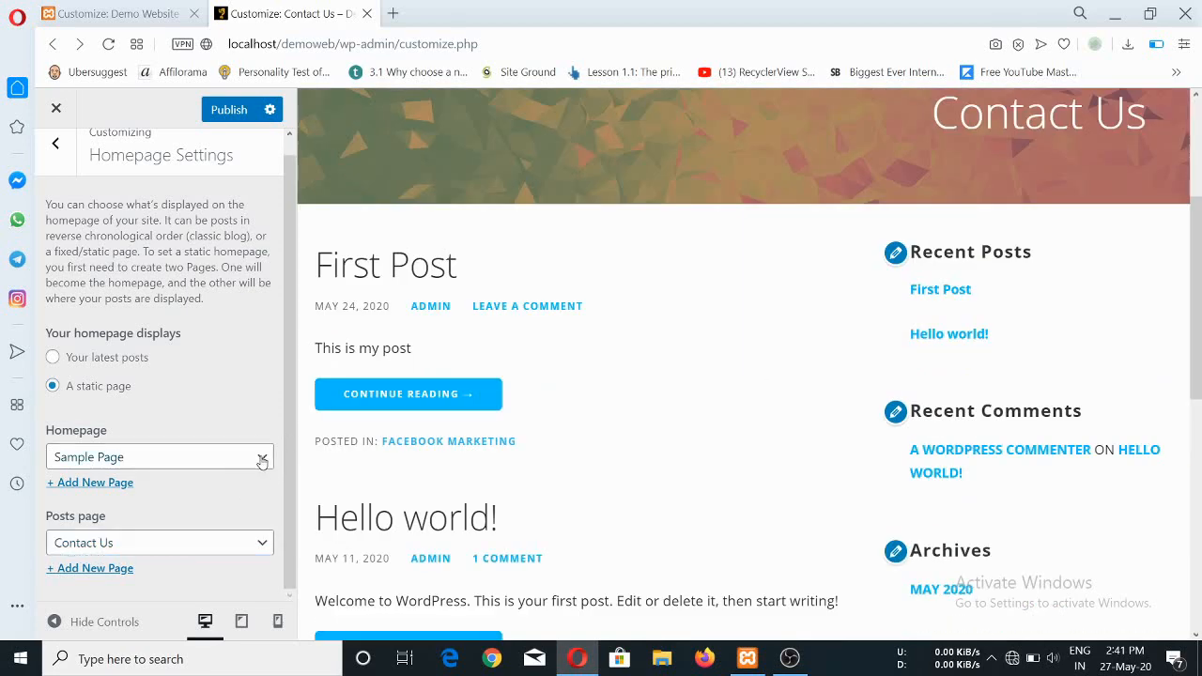
pyautogui.click(244, 419)
pyautogui.scroll(1, 150, 414)
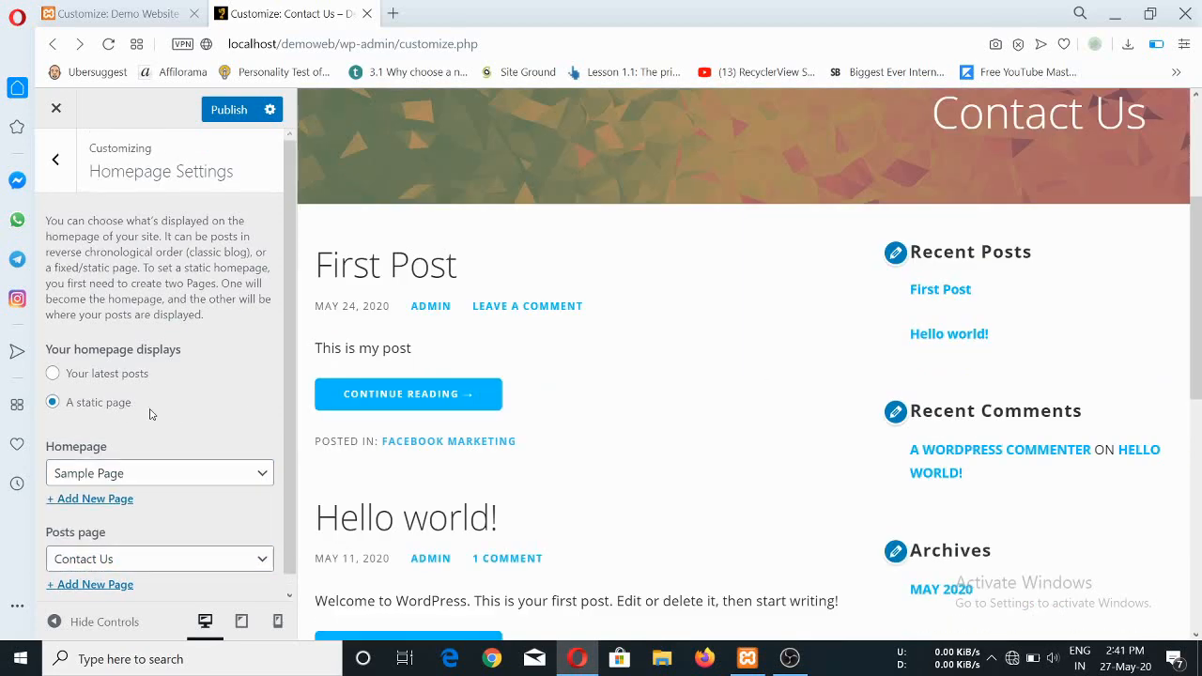
pyautogui.click(53, 373)
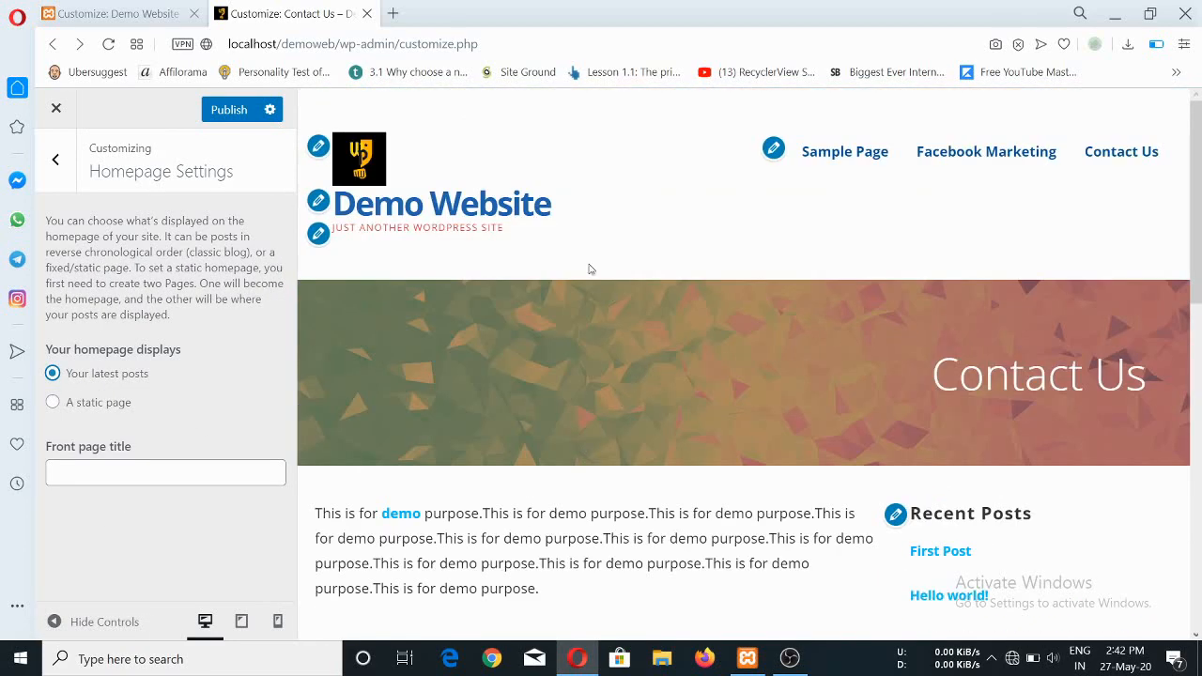
pyautogui.click(500, 214)
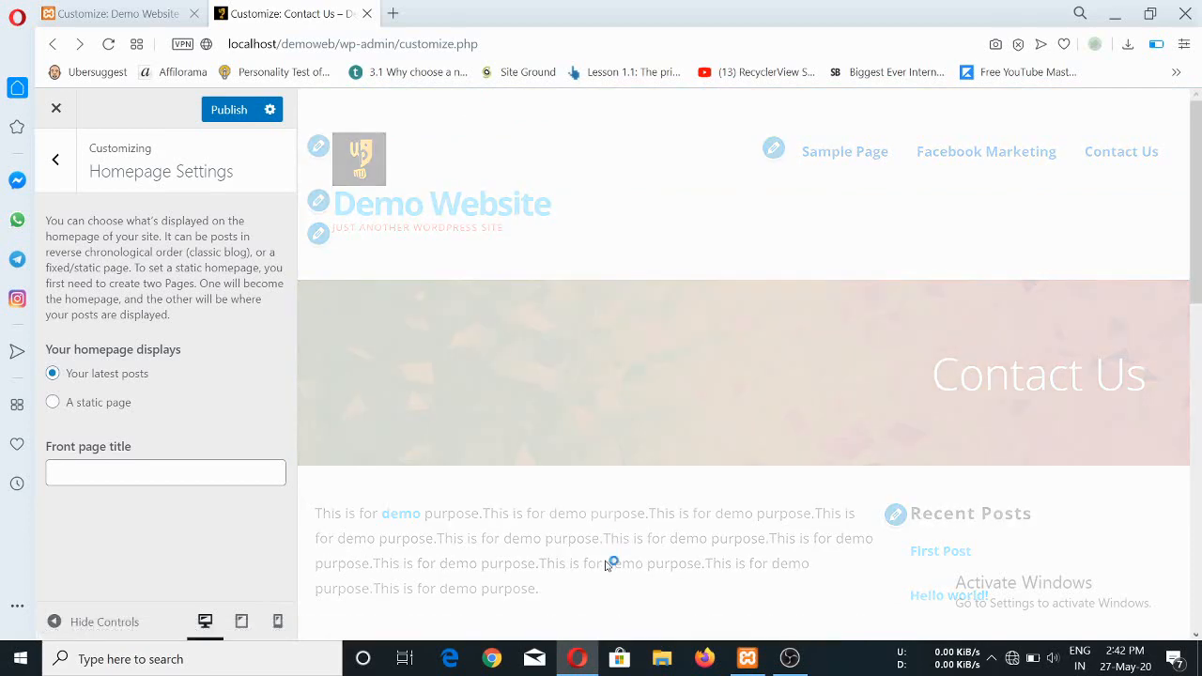
pyautogui.scroll(-5, 671, 381)
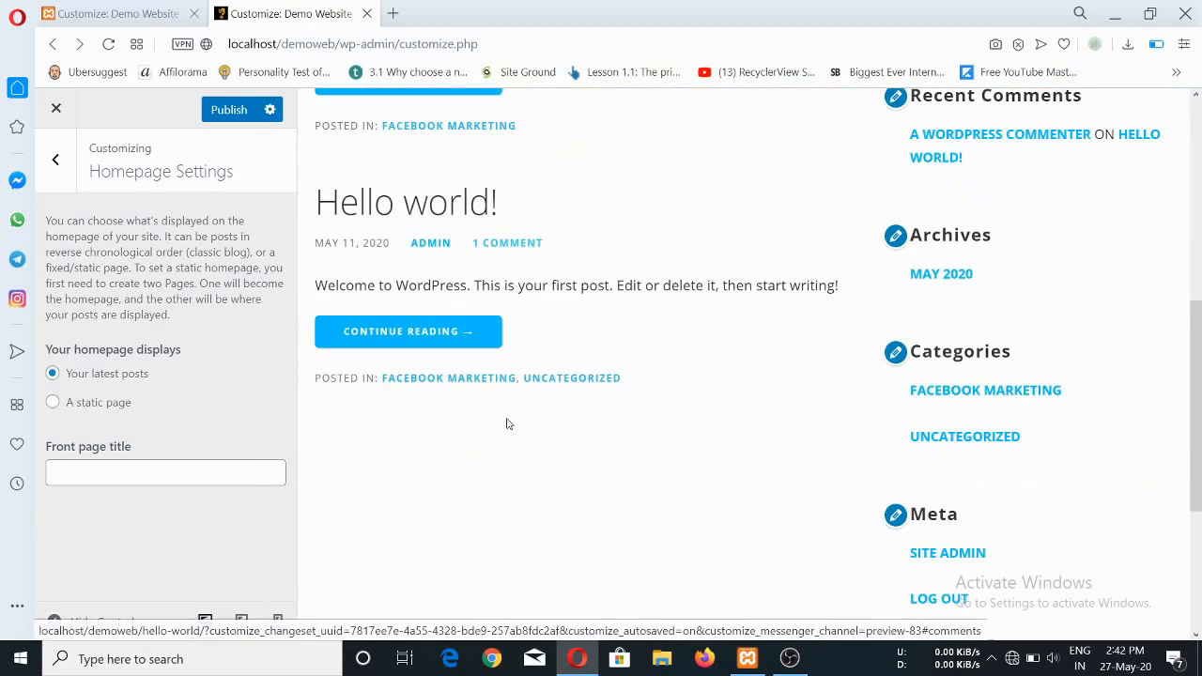
pyautogui.scroll(3, 507, 424)
pyautogui.scroll(-2, 635, 422)
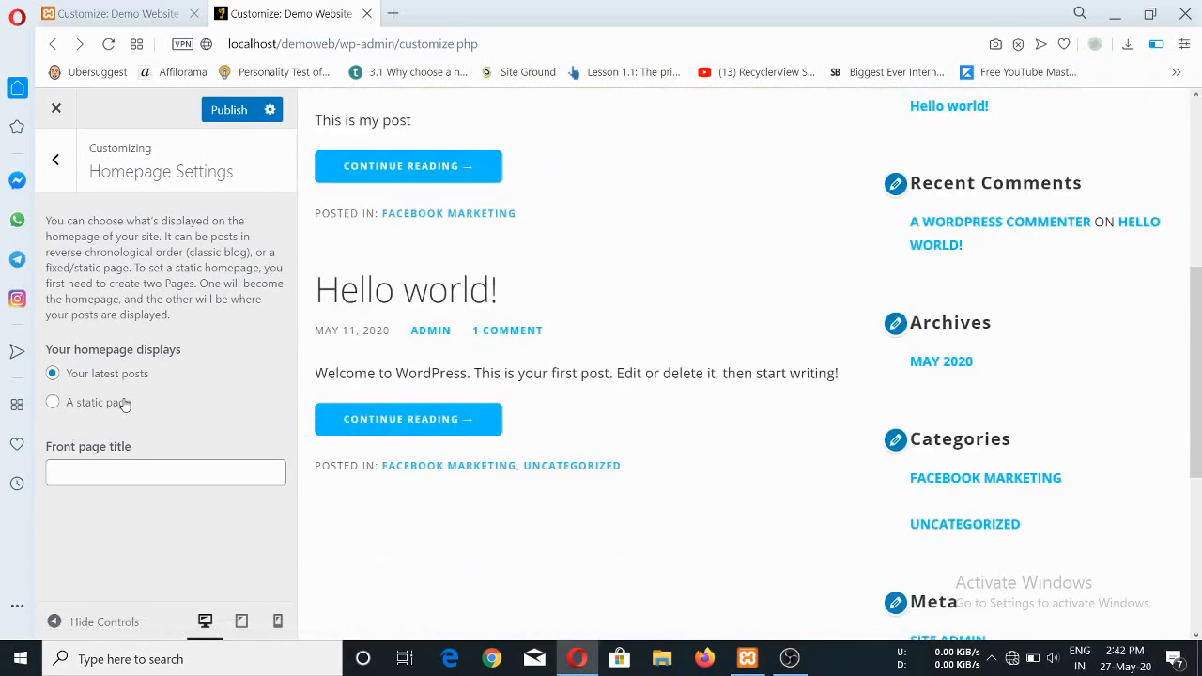
# - Leave the Homepage Settings, open Additional CSS, and examine its instructions, the code editor and the homepage preview
pyautogui.click(58, 164)
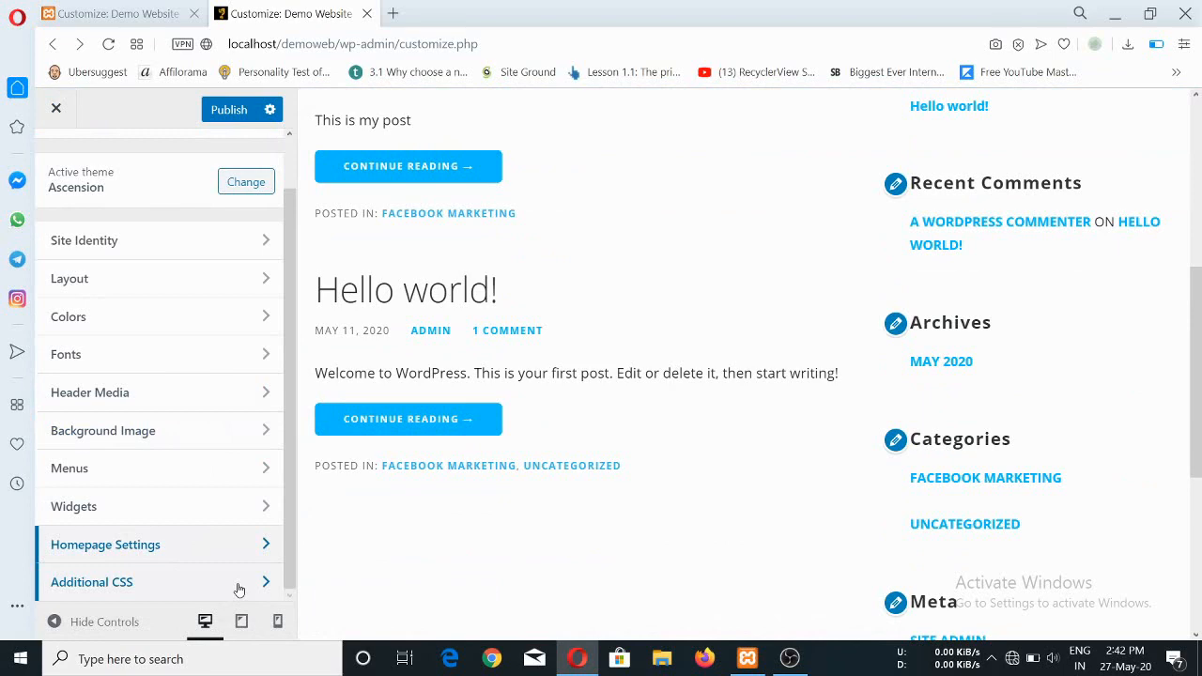
pyautogui.click(238, 583)
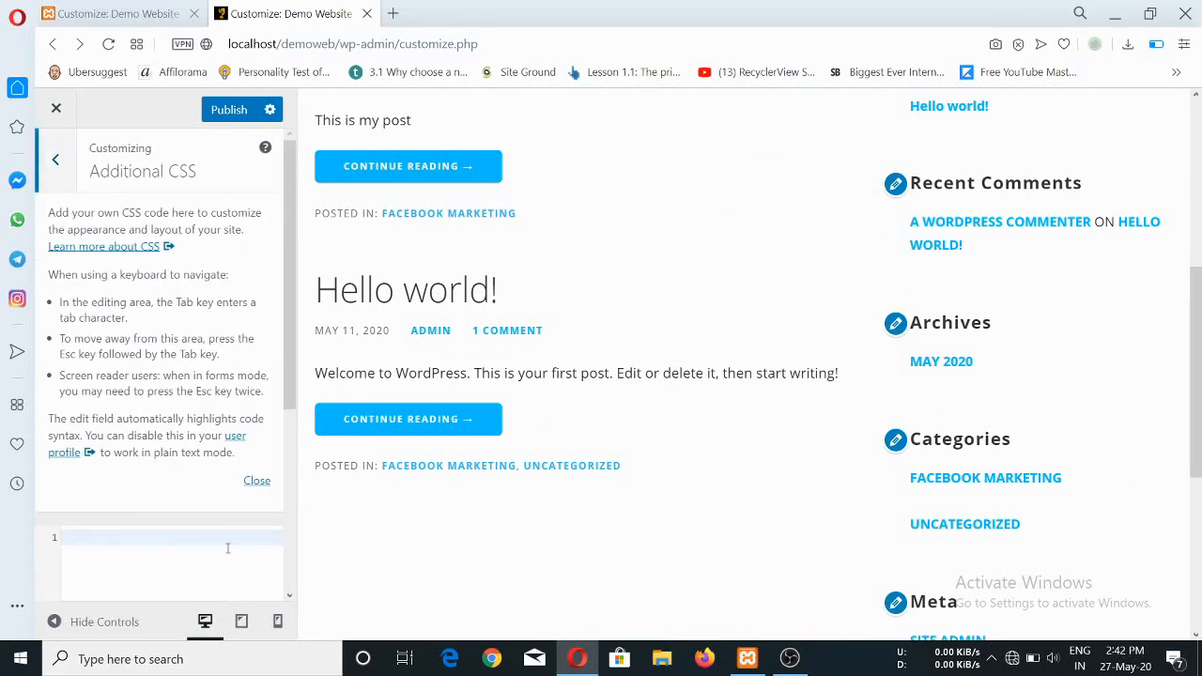
pyautogui.scroll(-3, 158, 354)
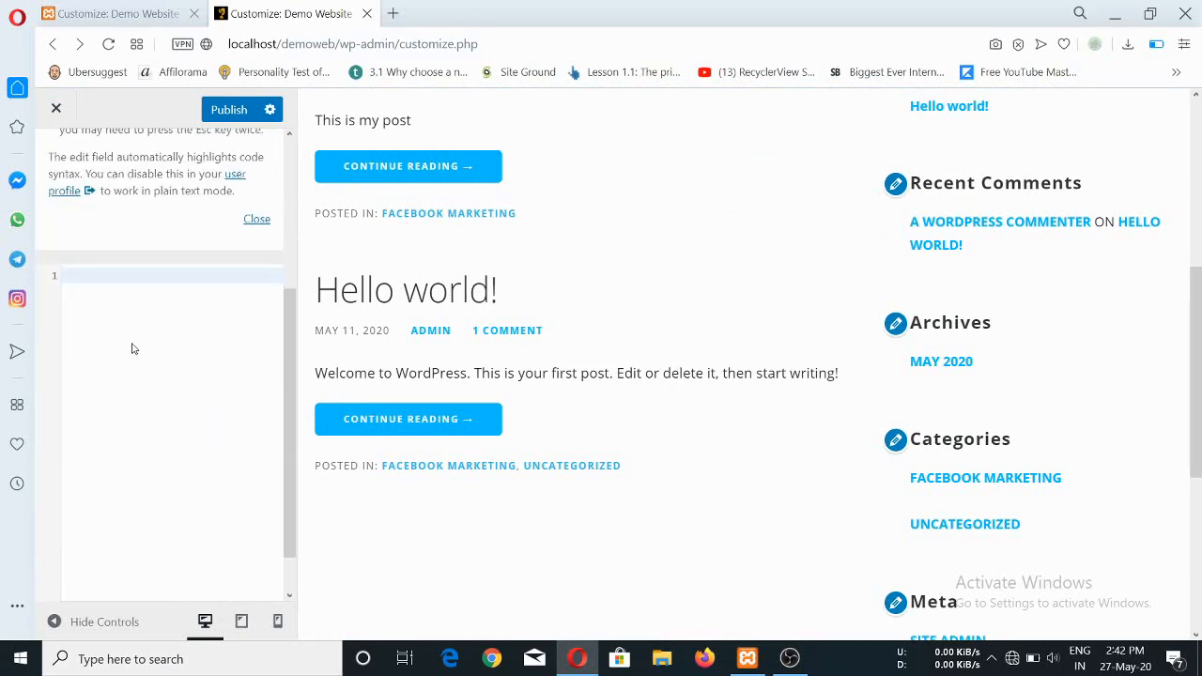
pyautogui.scroll(2, 133, 348)
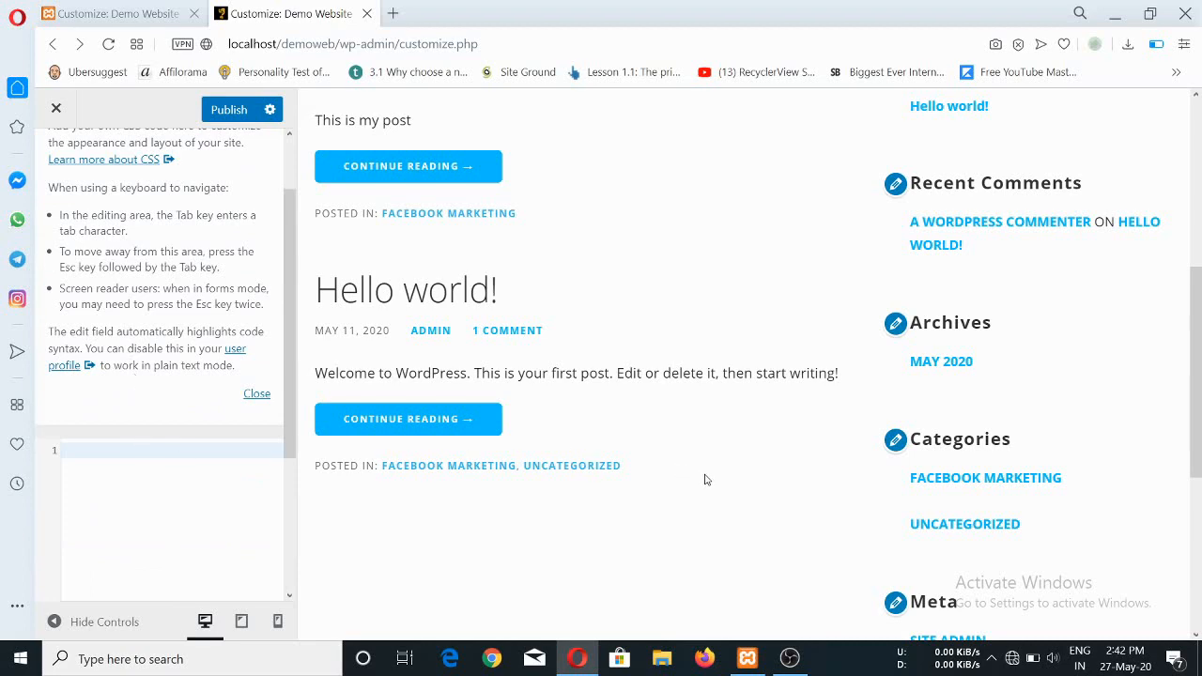
pyautogui.scroll(3, 706, 480)
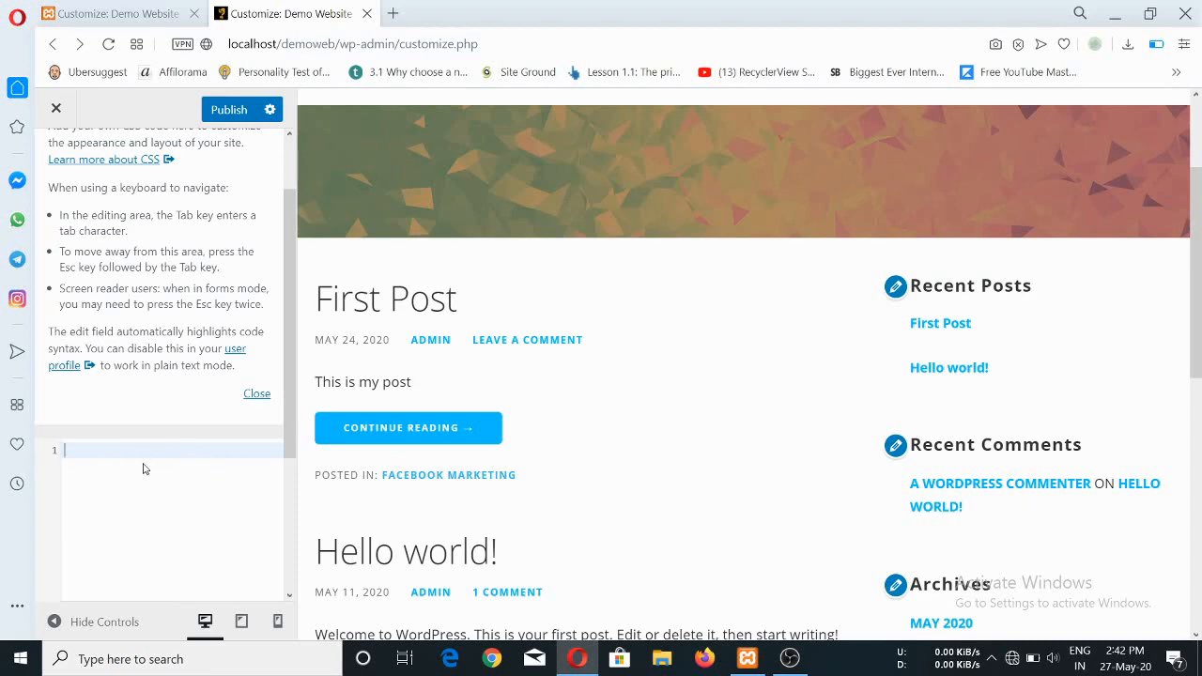
pyautogui.scroll(2, 770, 477)
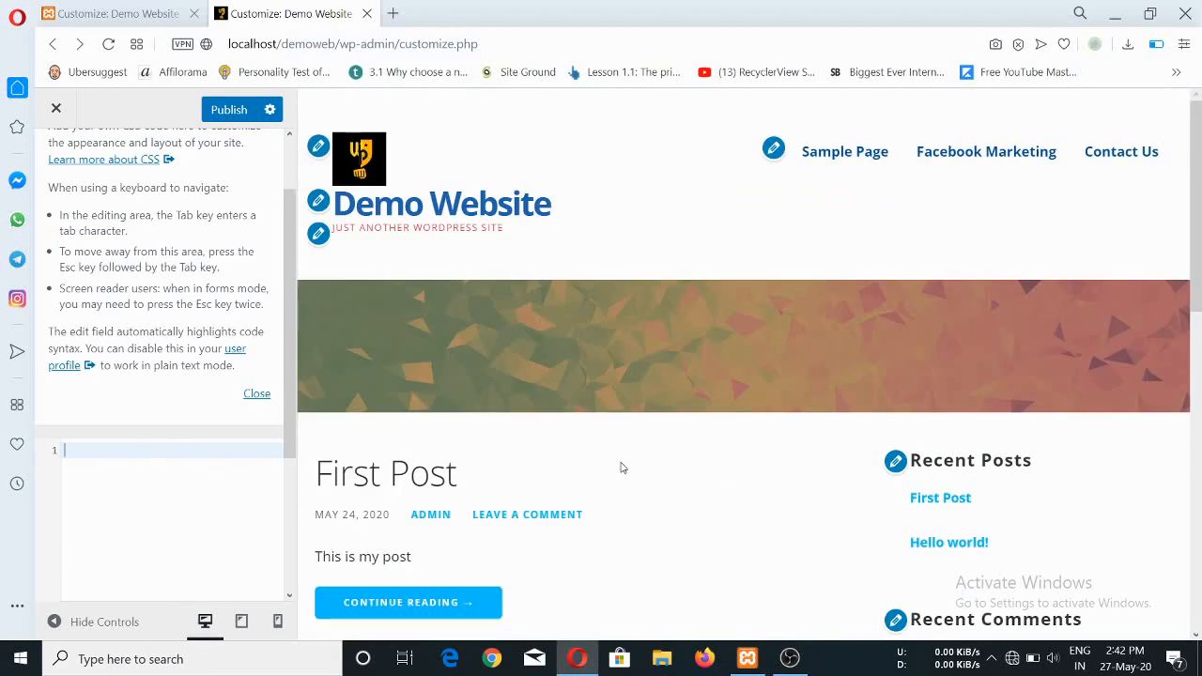
# - Try to close the Customizer, but choose to stay on the page instead of discarding the unsaved changes
pyautogui.click(56, 108)
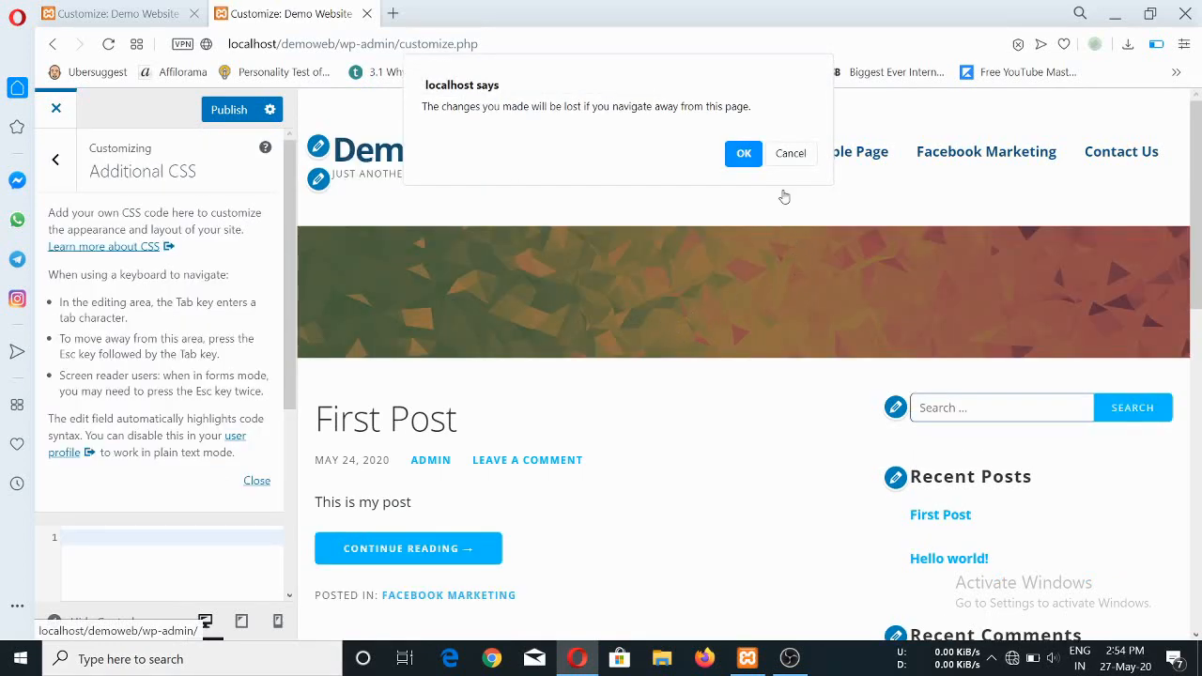
pyautogui.click(790, 153)
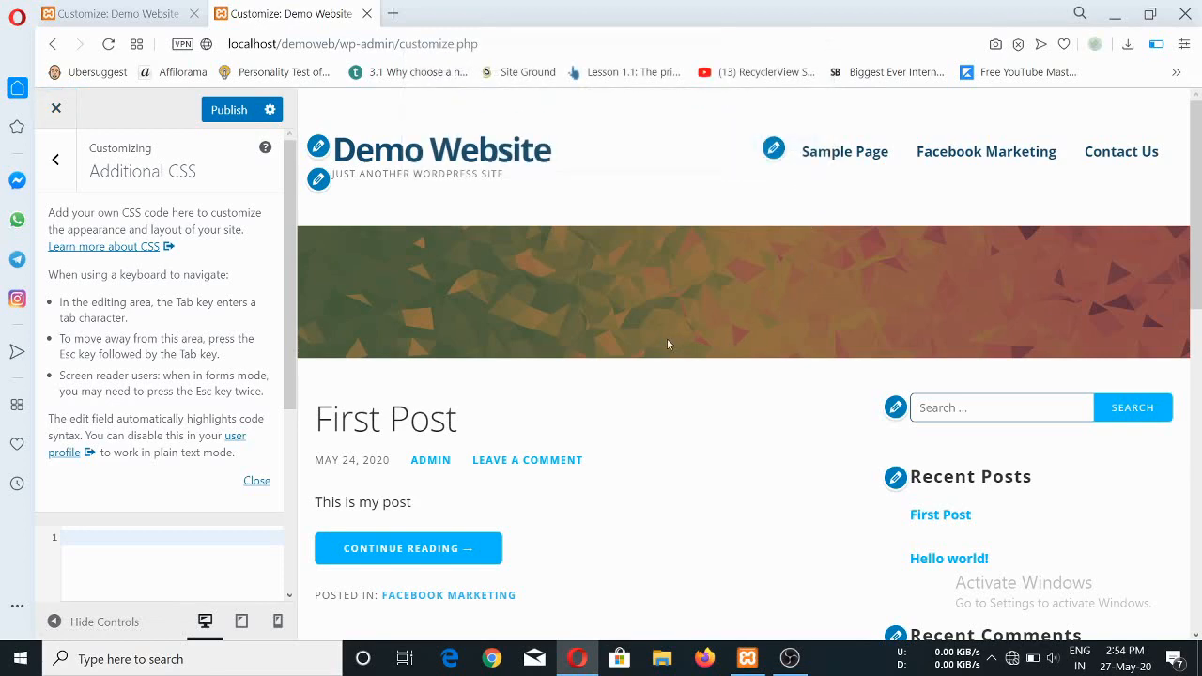
pyautogui.scroll(-2, 667, 344)
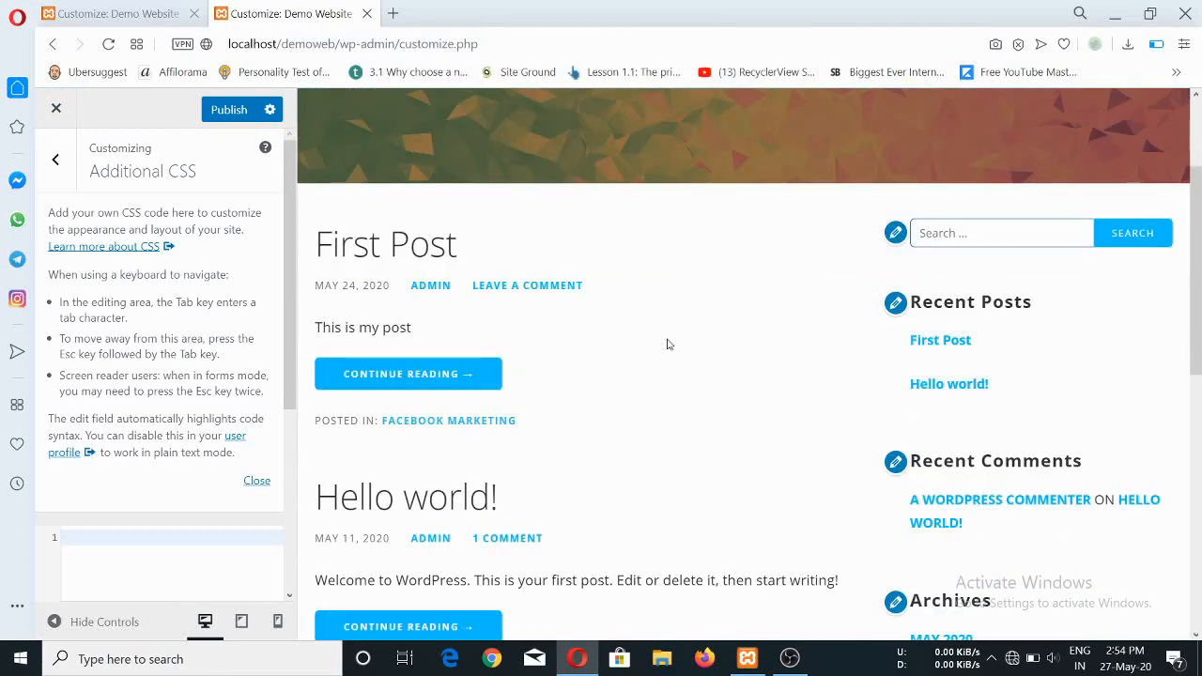
pyautogui.scroll(-4, 666, 352)
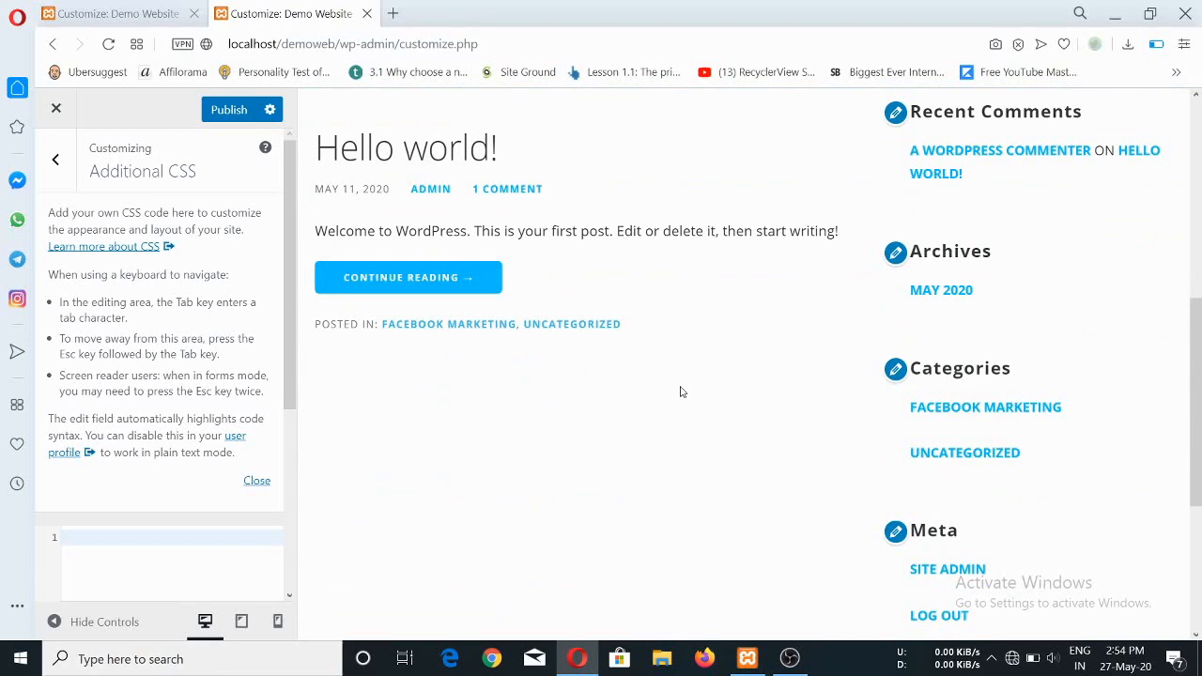
pyautogui.scroll(6, 681, 391)
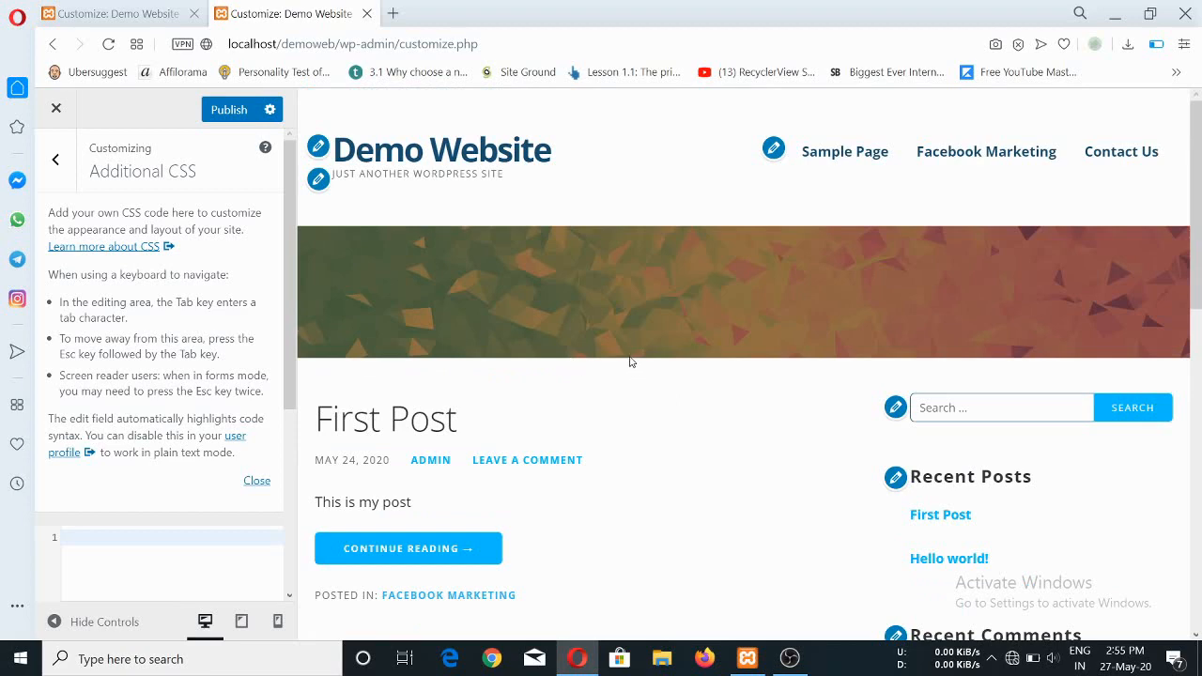
pyautogui.scroll(-4, 692, 332)
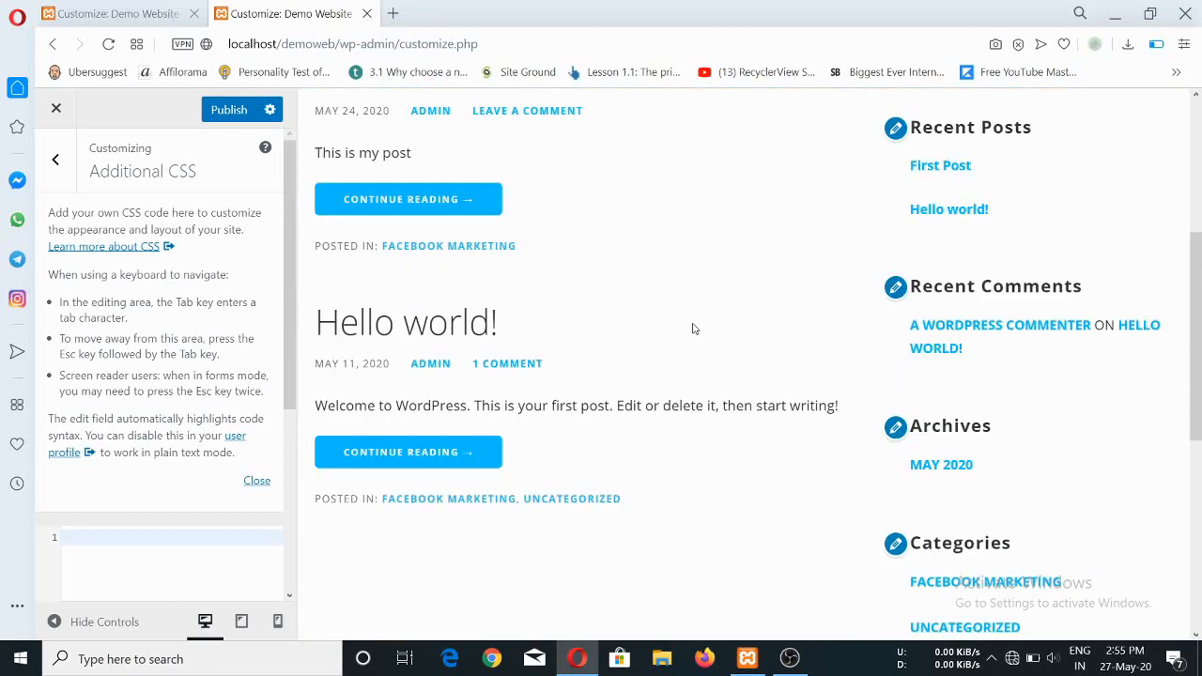
pyautogui.scroll(-3, 692, 332)
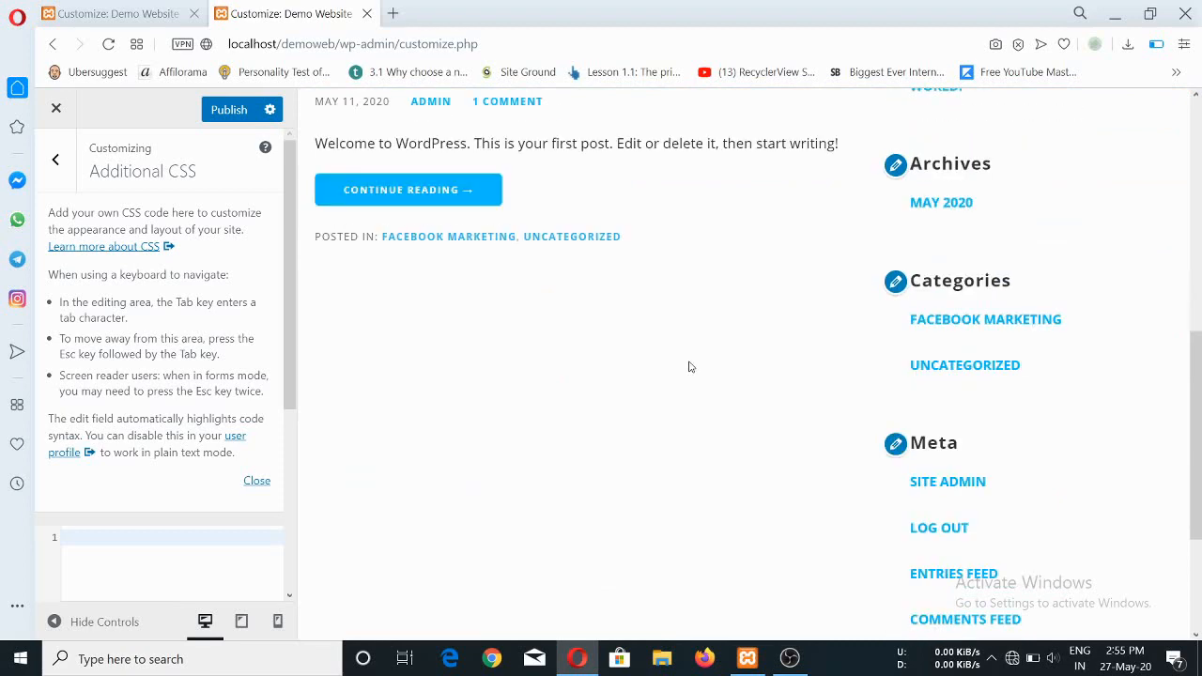
pyautogui.scroll(7, 692, 369)
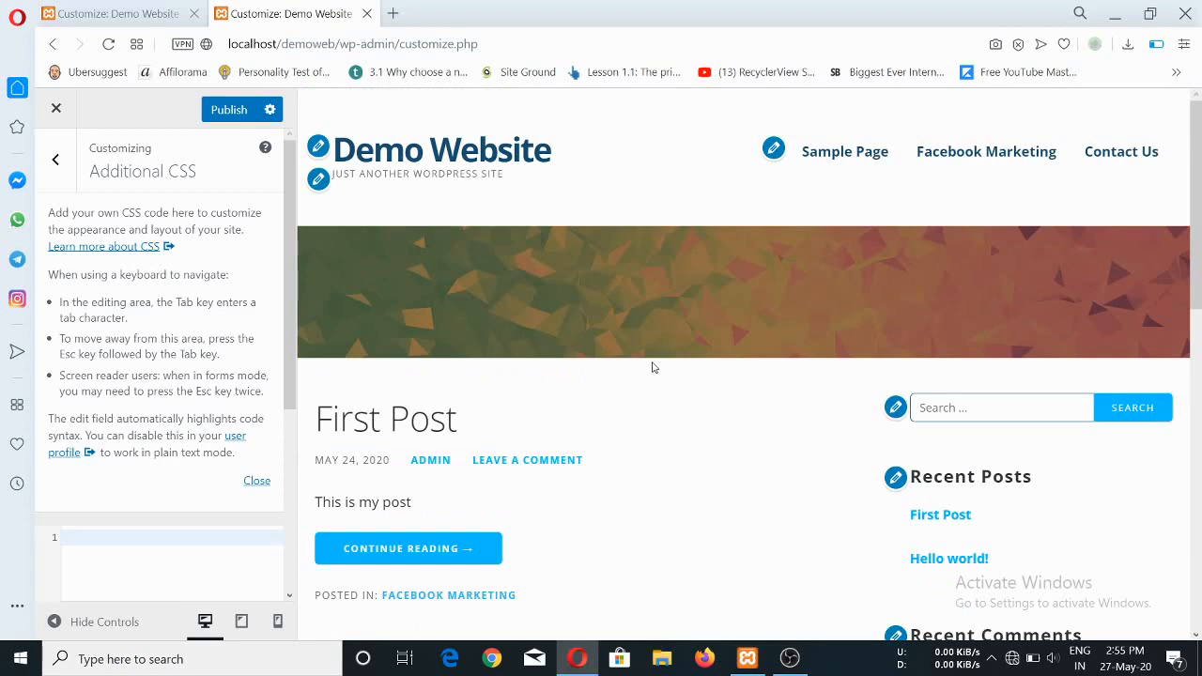
pyautogui.scroll(-2, 639, 355)
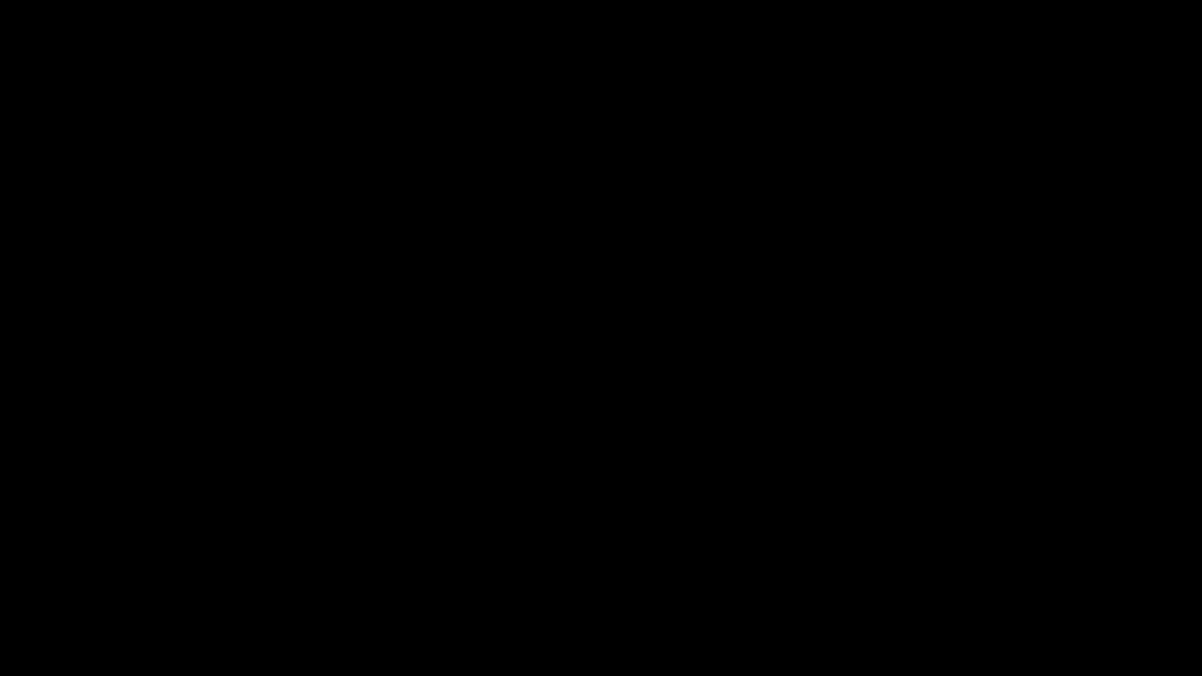